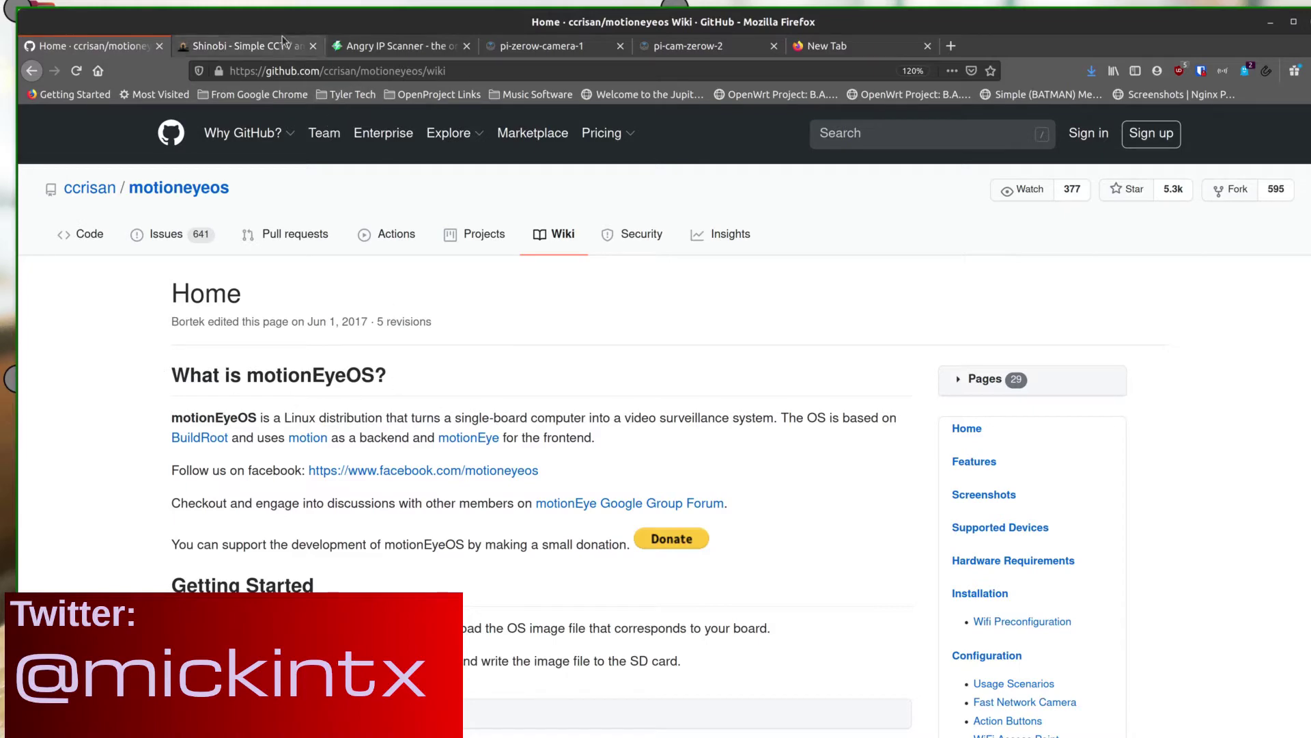
Switch Firefox to the angryip.org site, then to the pi-zerow-camera-1 camera page
{"action": "scroll", "coordinate": [284, 355], "scroll_direction": "down", "scroll_amount": 5}
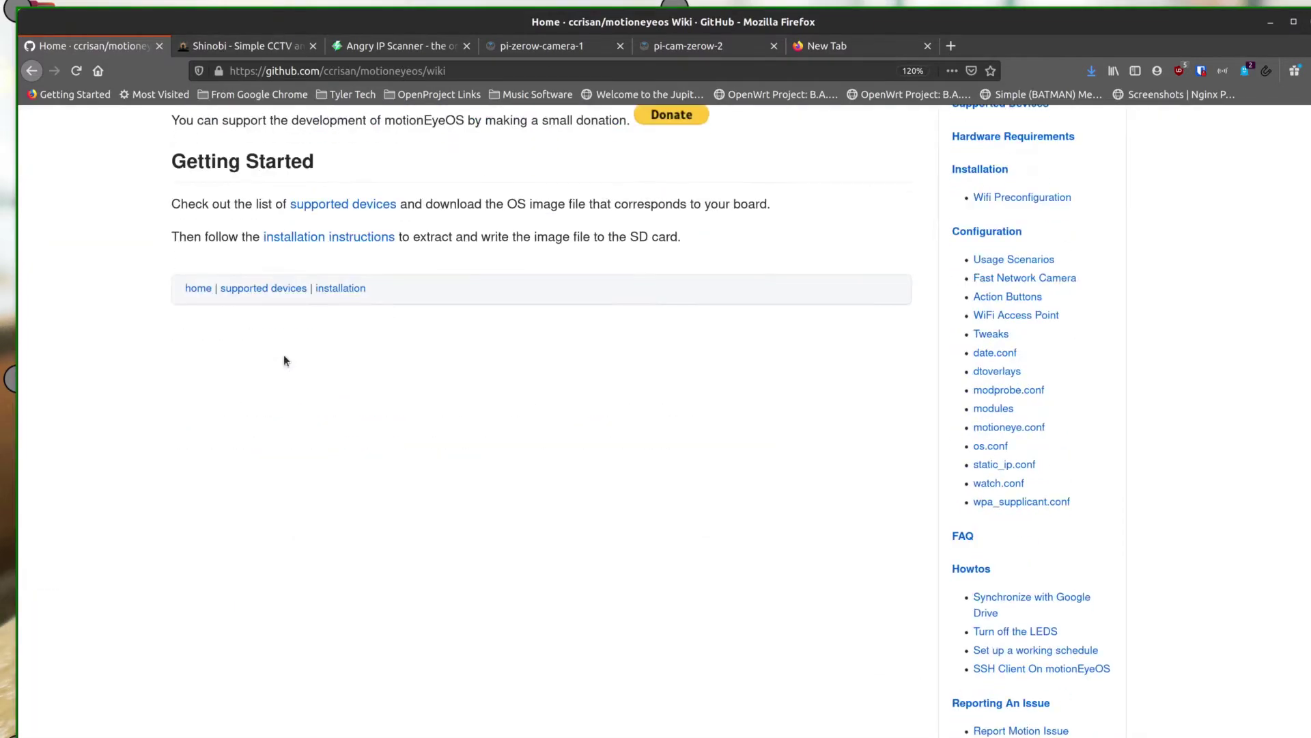
{"action": "scroll", "coordinate": [285, 361], "scroll_direction": "up", "scroll_amount": 5}
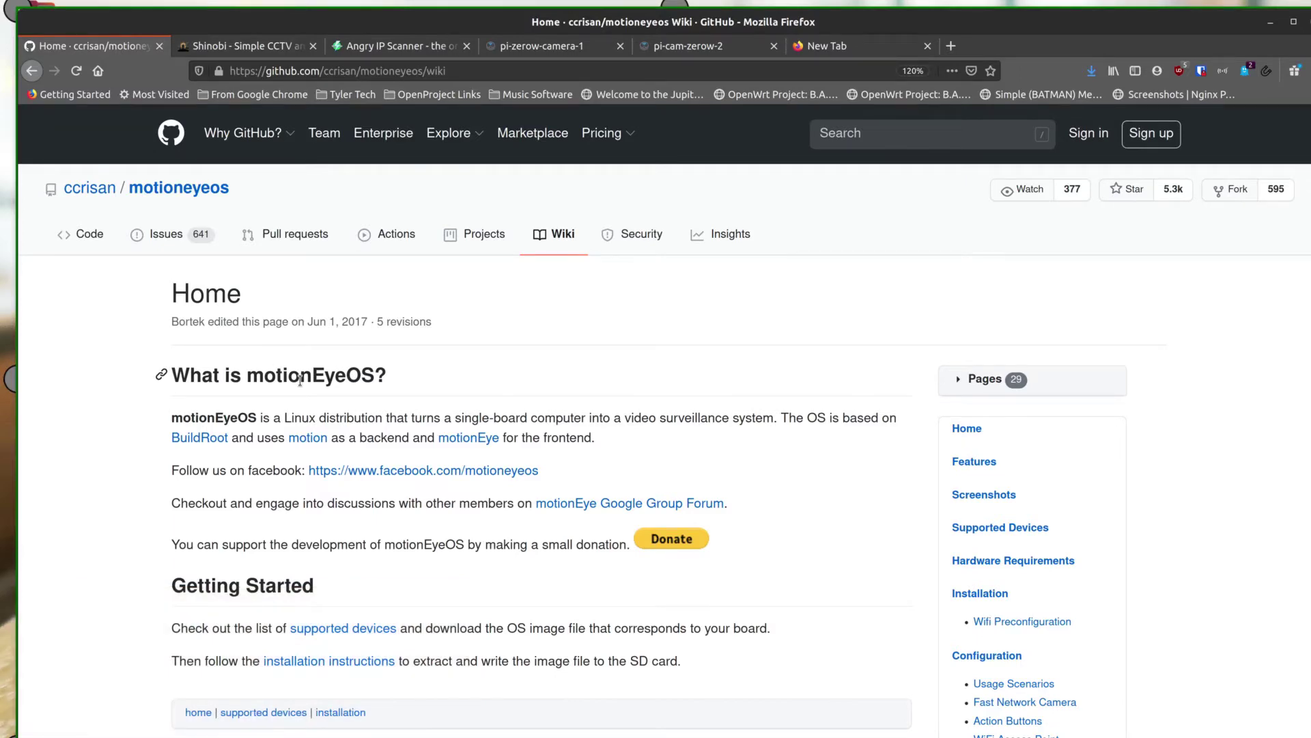
{"action": "left_click", "coordinate": [402, 47]}
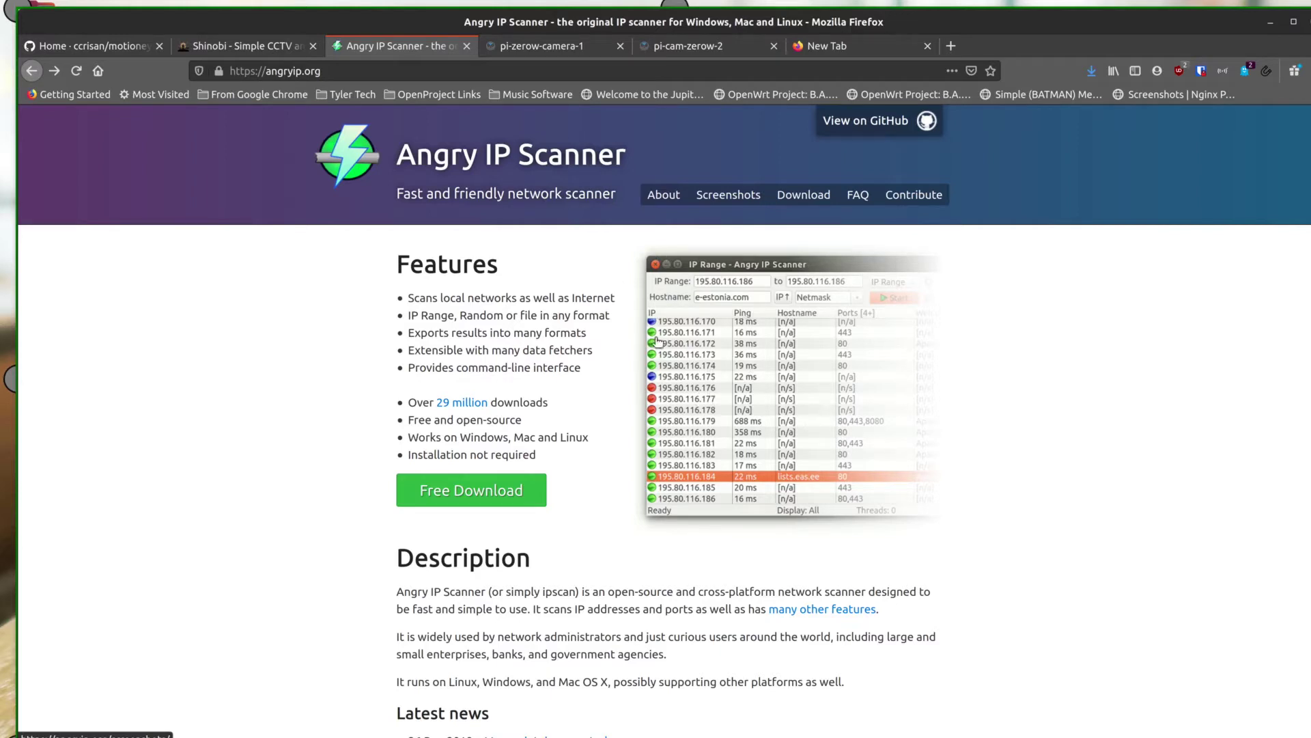
{"action": "left_click", "coordinate": [541, 45]}
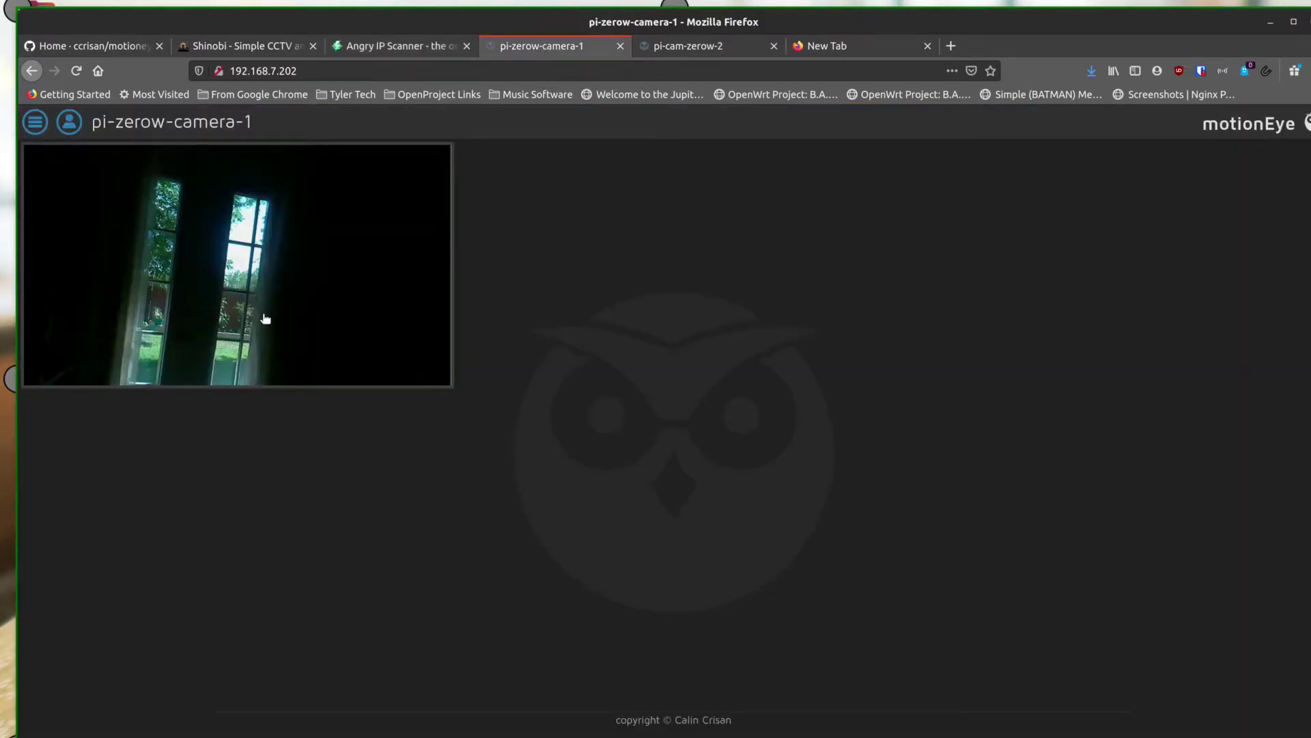
Toggle the Camera1 overlay on the live feed so its title and options show
{"action": "left_click", "coordinate": [247, 261]}
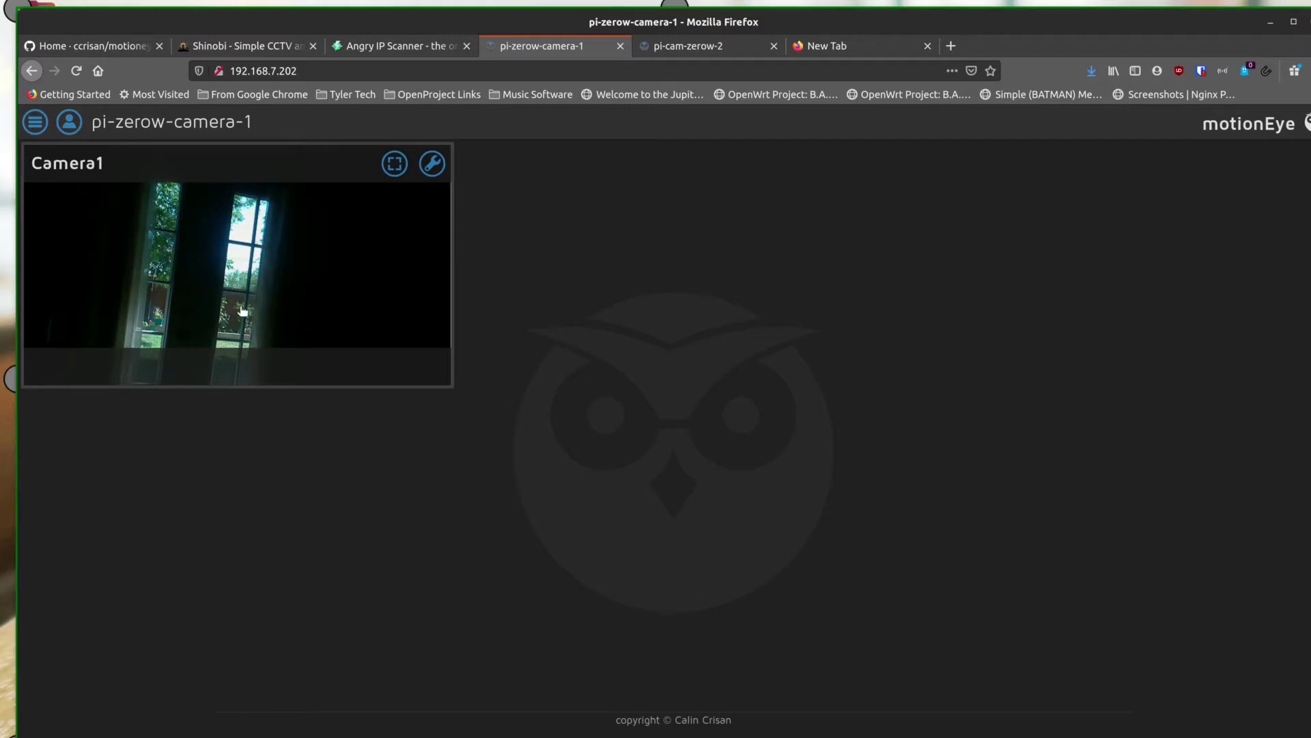
{"action": "left_click", "coordinate": [212, 281]}
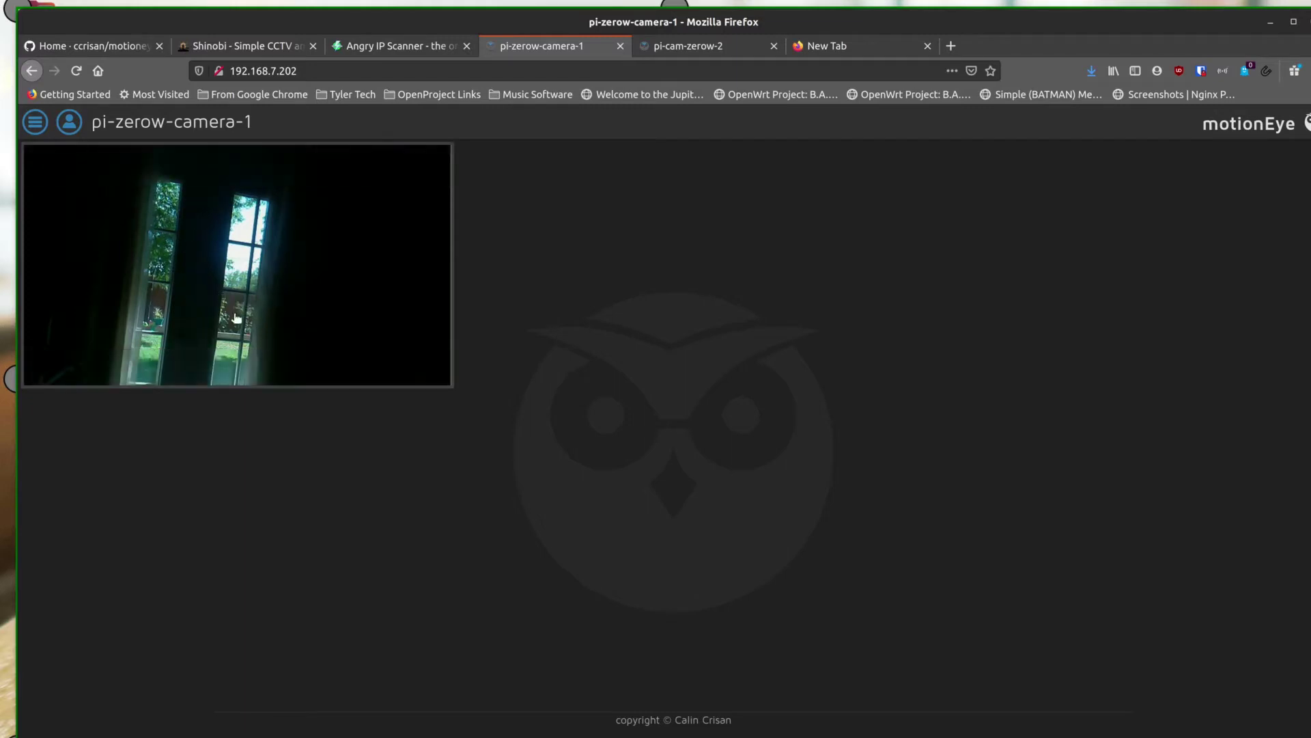
{"action": "left_click", "coordinate": [272, 244]}
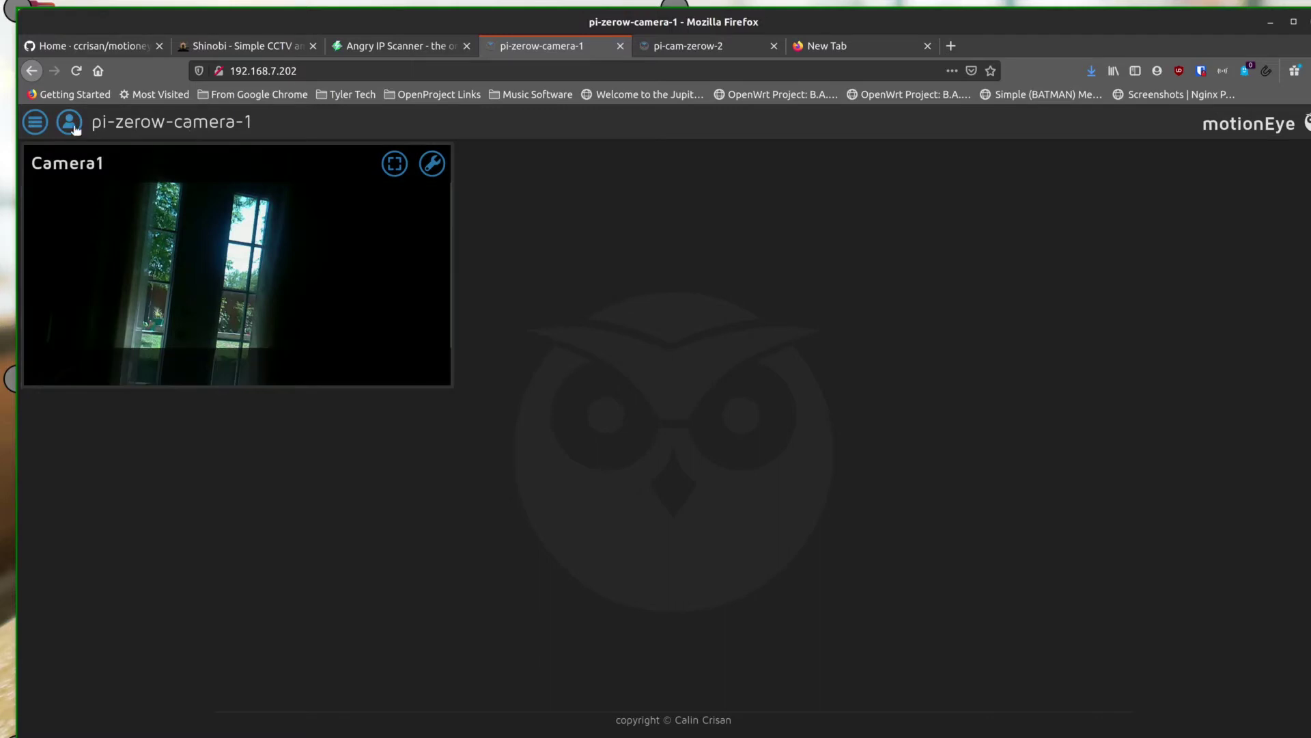
Open the pi-zerow-camera-1 settings panel and scroll through its sections, then switch to pi-cam-zerow-2
{"action": "left_click", "coordinate": [34, 125]}
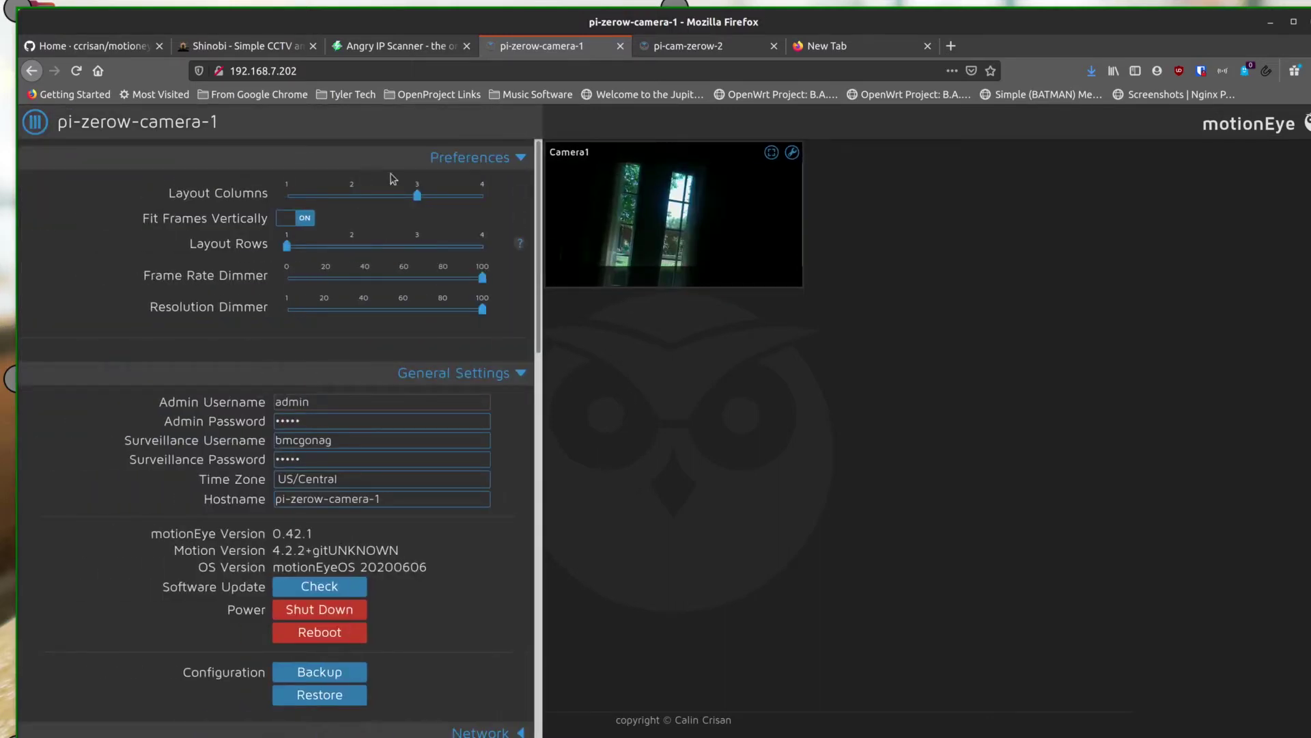
{"action": "scroll", "coordinate": [401, 585], "scroll_direction": "down", "scroll_amount": 10}
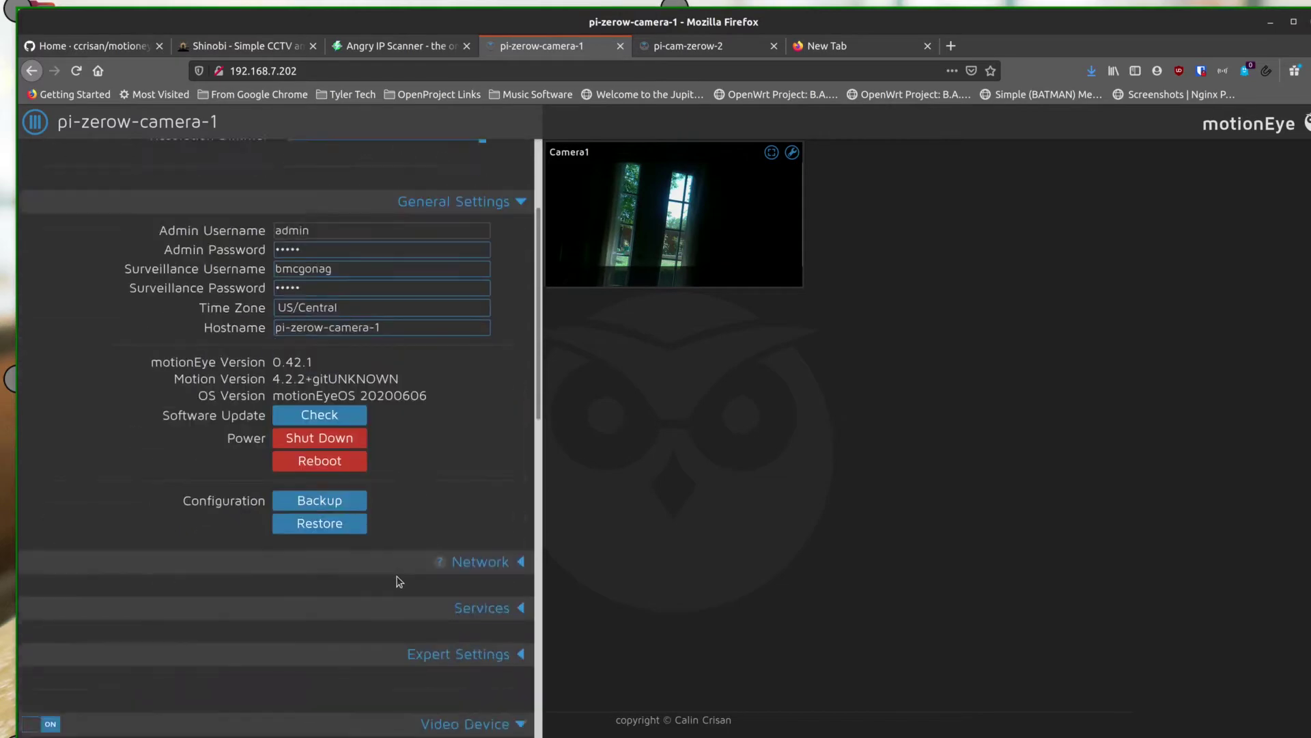
{"action": "scroll", "coordinate": [395, 575], "scroll_direction": "down", "scroll_amount": 4}
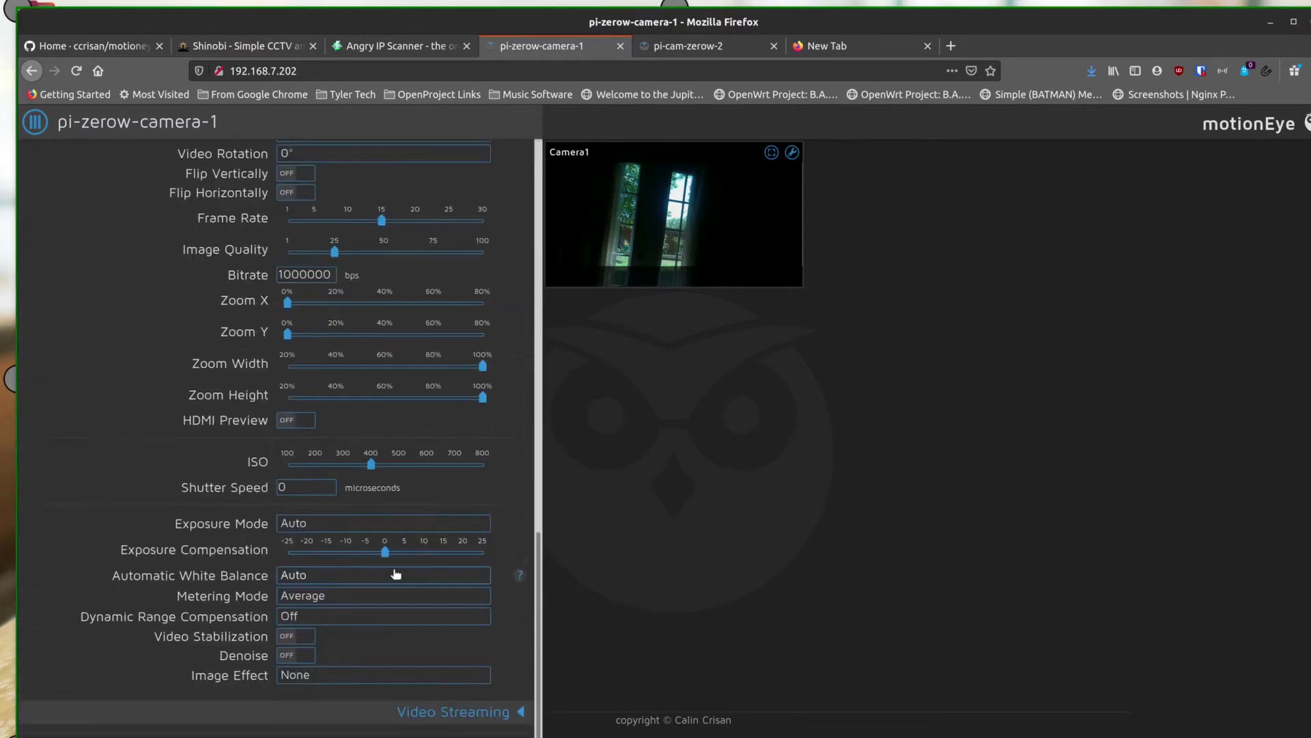
{"action": "scroll", "coordinate": [394, 439], "scroll_direction": "up", "scroll_amount": 9}
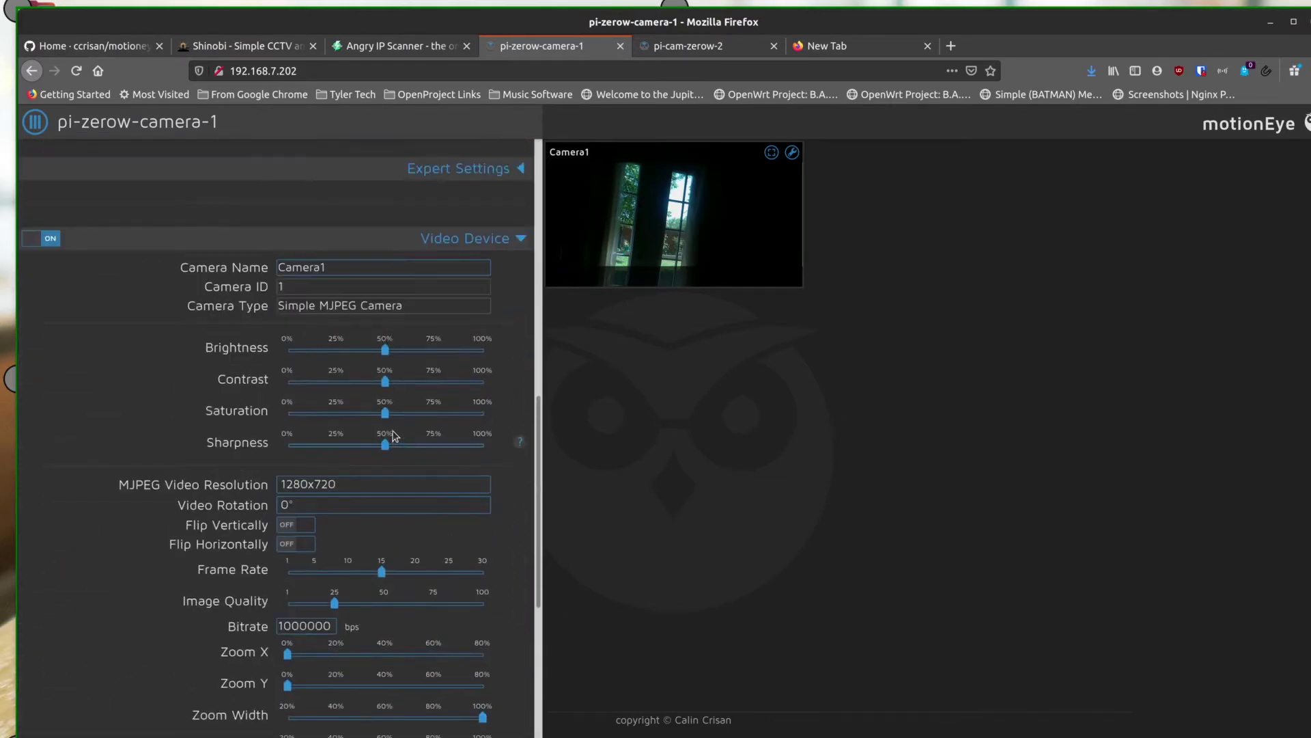
{"action": "scroll", "coordinate": [395, 435], "scroll_direction": "up", "scroll_amount": 6}
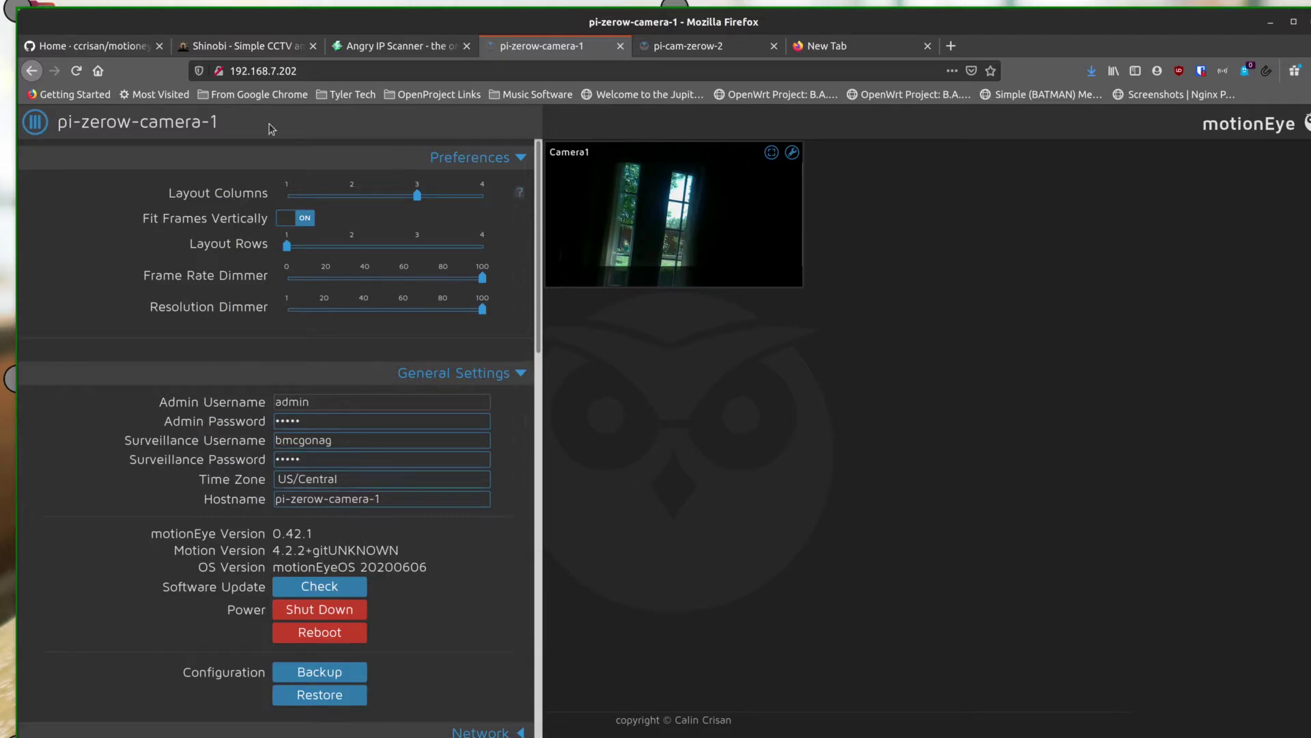
{"action": "left_click", "coordinate": [674, 46]}
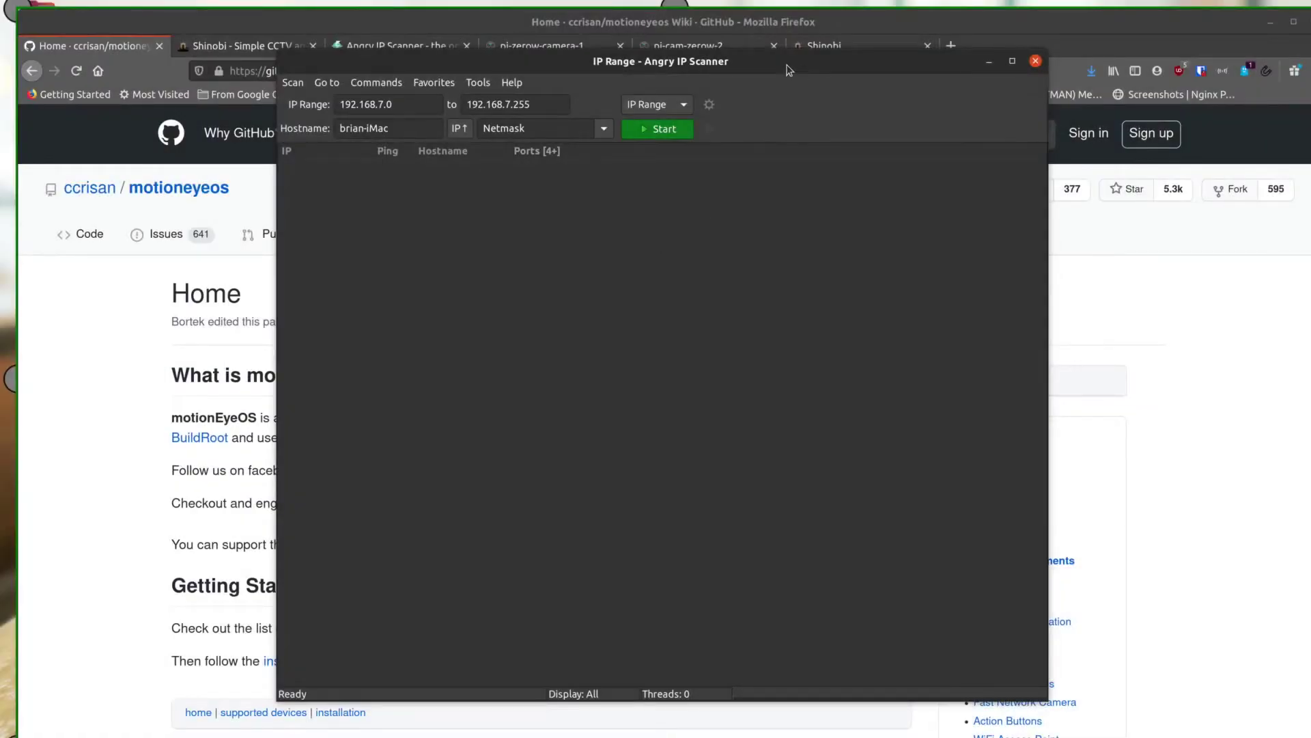
Nudge the Angry IP Scanner window, holding range 192.168.7.0–192.168.7.255, slightly into place
{"action": "mouse_move", "coordinate": [789, 69]}
{"action": "left_mouse_down"}
{"action": "mouse_move", "coordinate": [770, 67]}
{"action": "mouse_move", "coordinate": [802, 75]}
{"action": "left_mouse_up"}
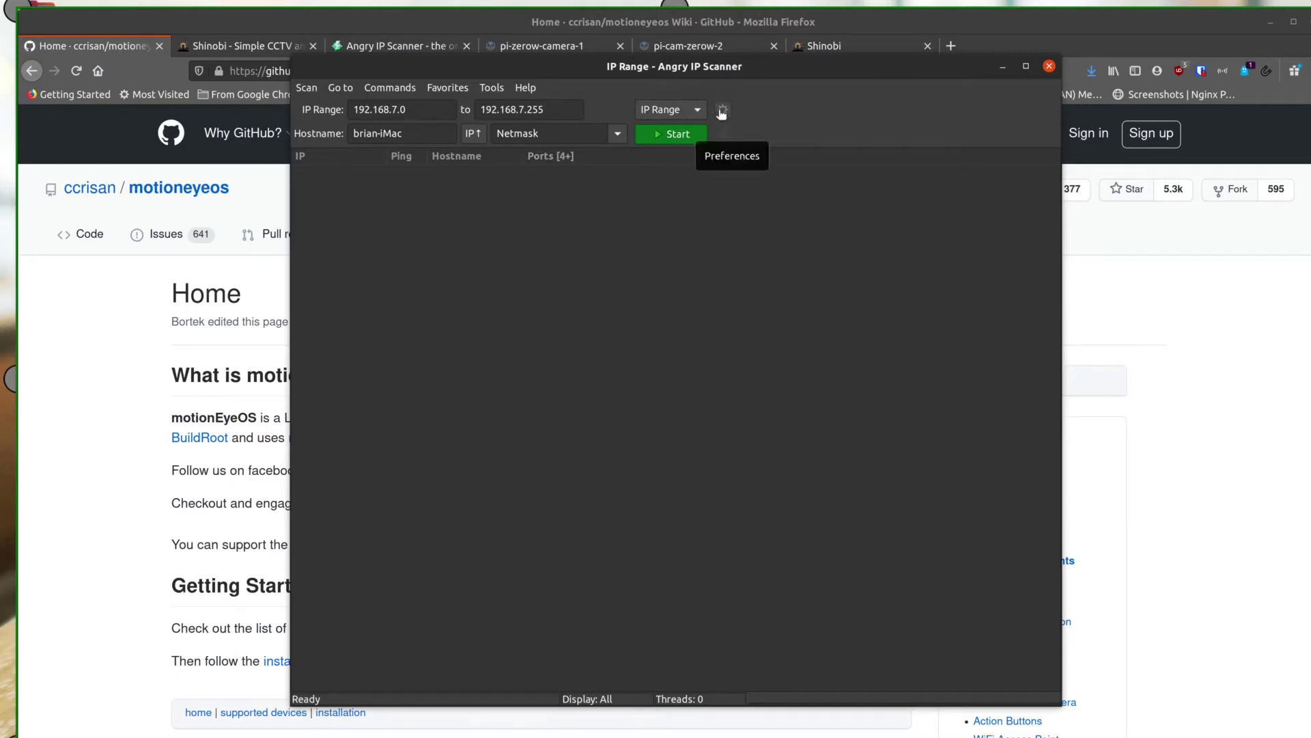
Check the Ports preferences, then scan 192.168.7.0–192.168.7.255, finding 44 hosts alive
{"action": "left_click", "coordinate": [722, 110]}
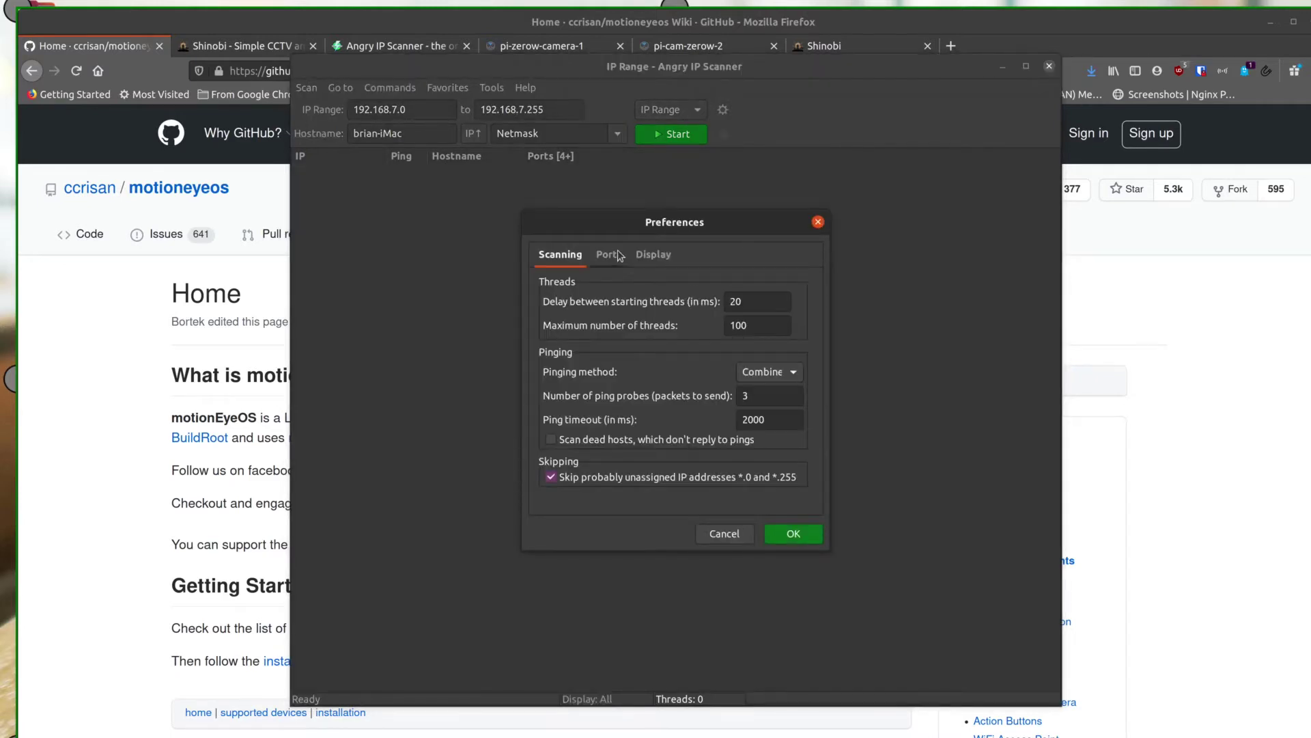
{"action": "left_click", "coordinate": [610, 255]}
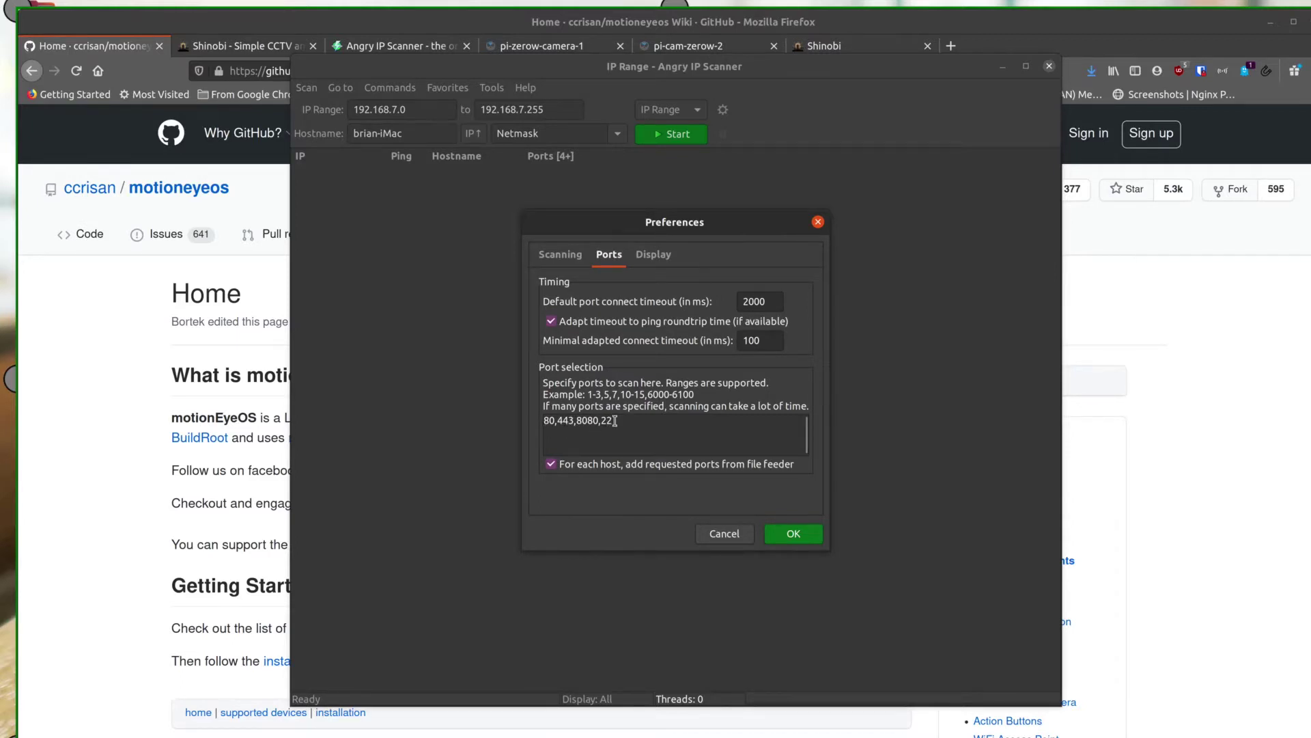
{"action": "left_click", "coordinate": [784, 533]}
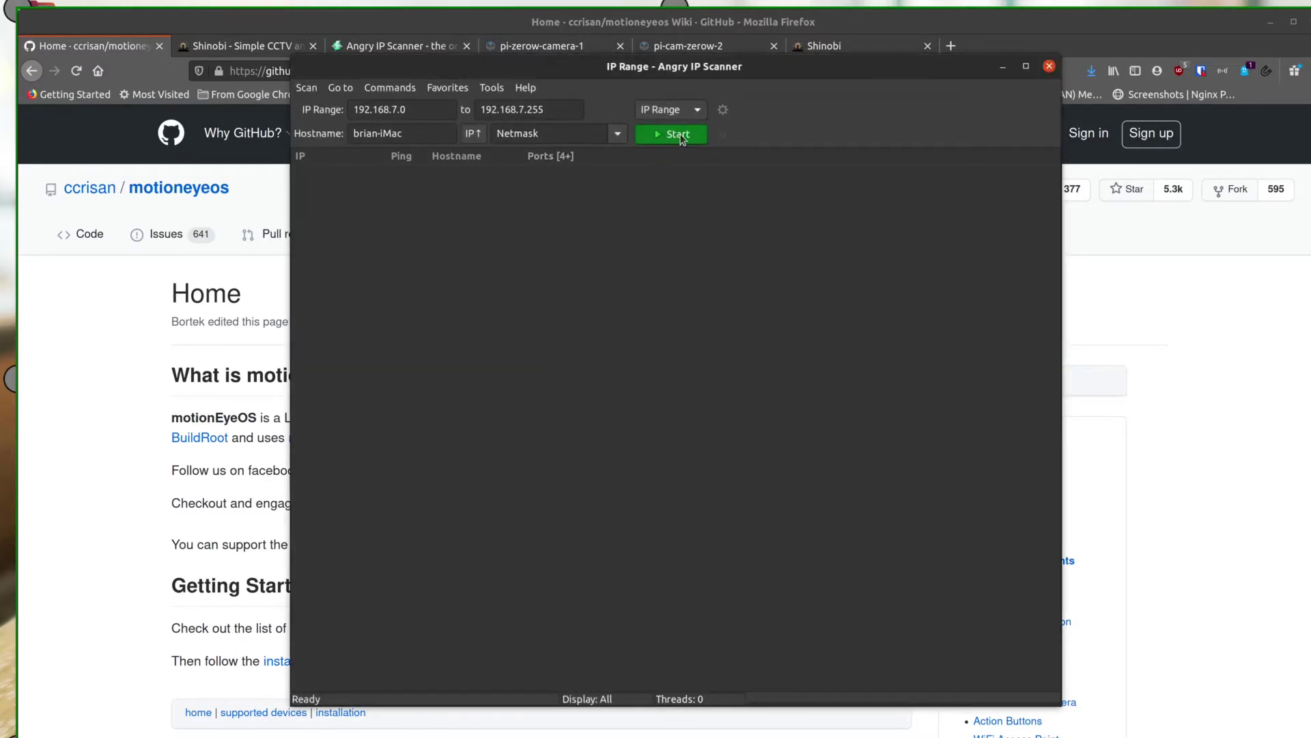
{"action": "left_click", "coordinate": [675, 136]}
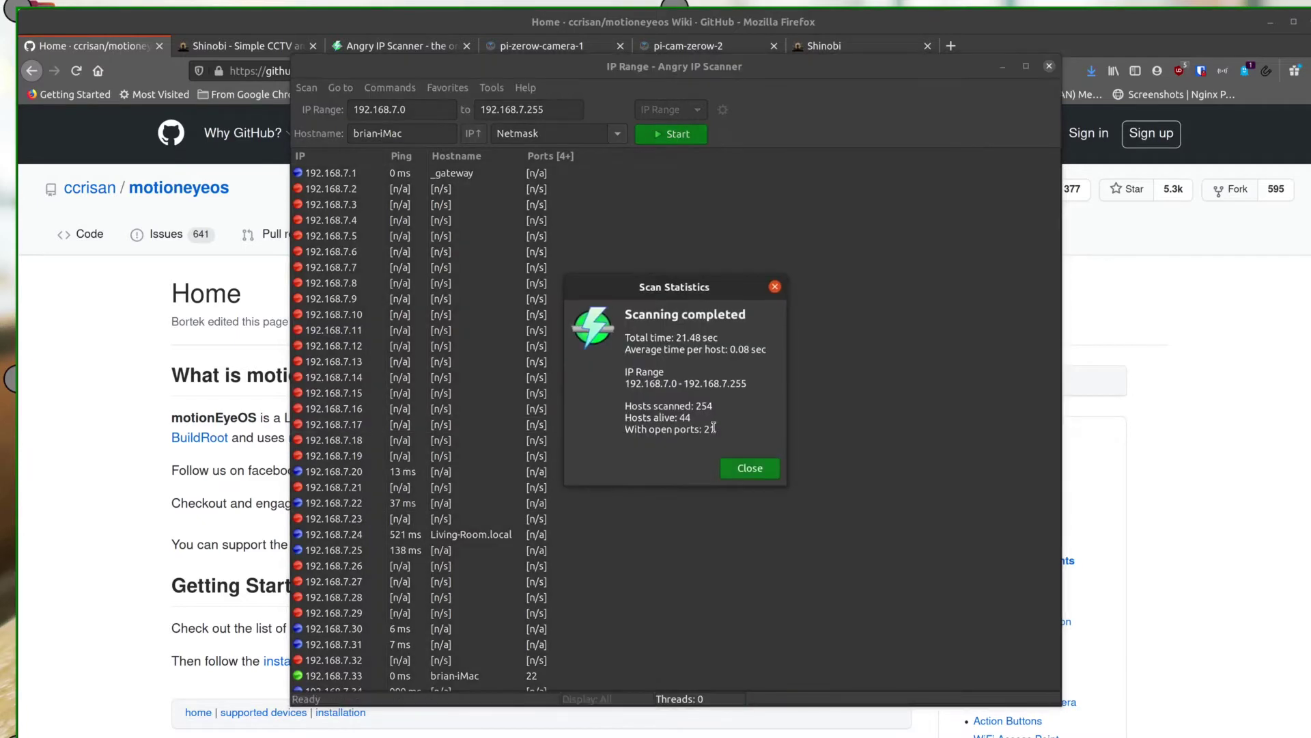
Close the scan statistics, check the Ports column menu, and reopen pi-zerow-camera-1's settings at 192.168.7.202
{"action": "left_click", "coordinate": [749, 469]}
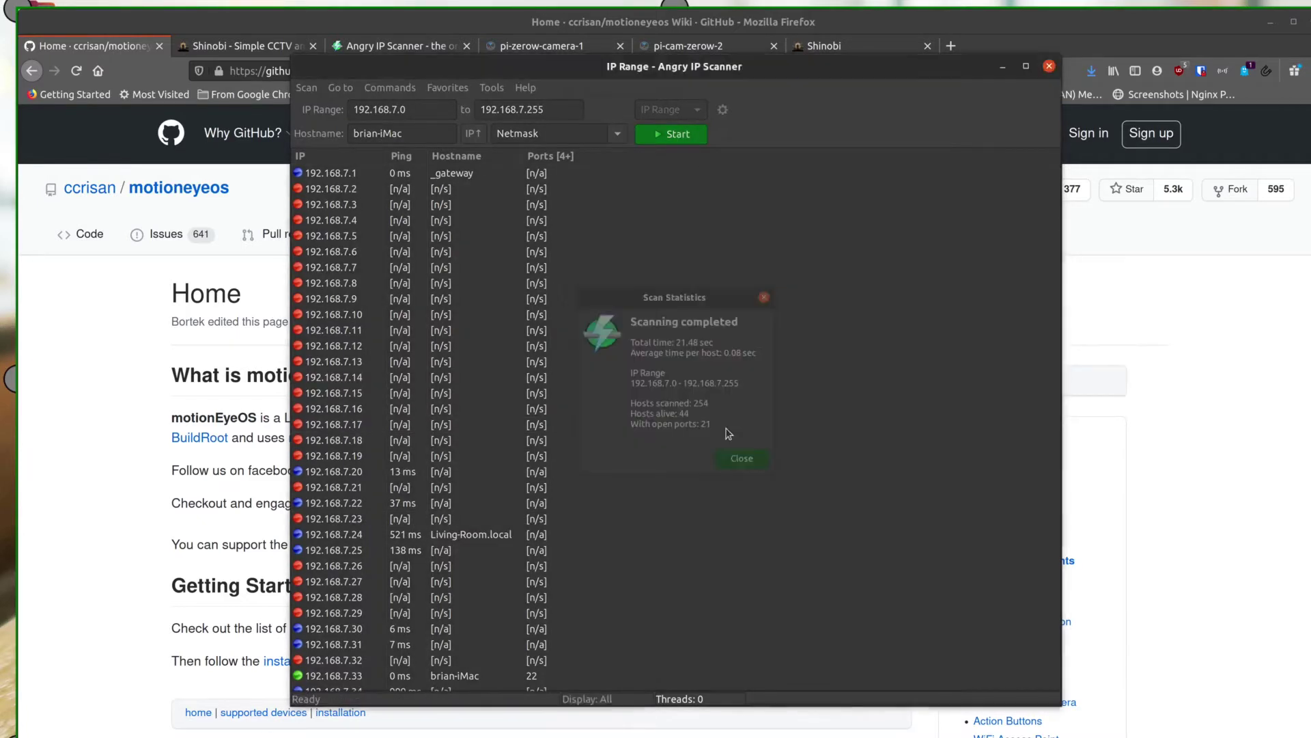
{"action": "right_click", "coordinate": [582, 161]}
{"action": "left_click", "coordinate": [603, 173]}
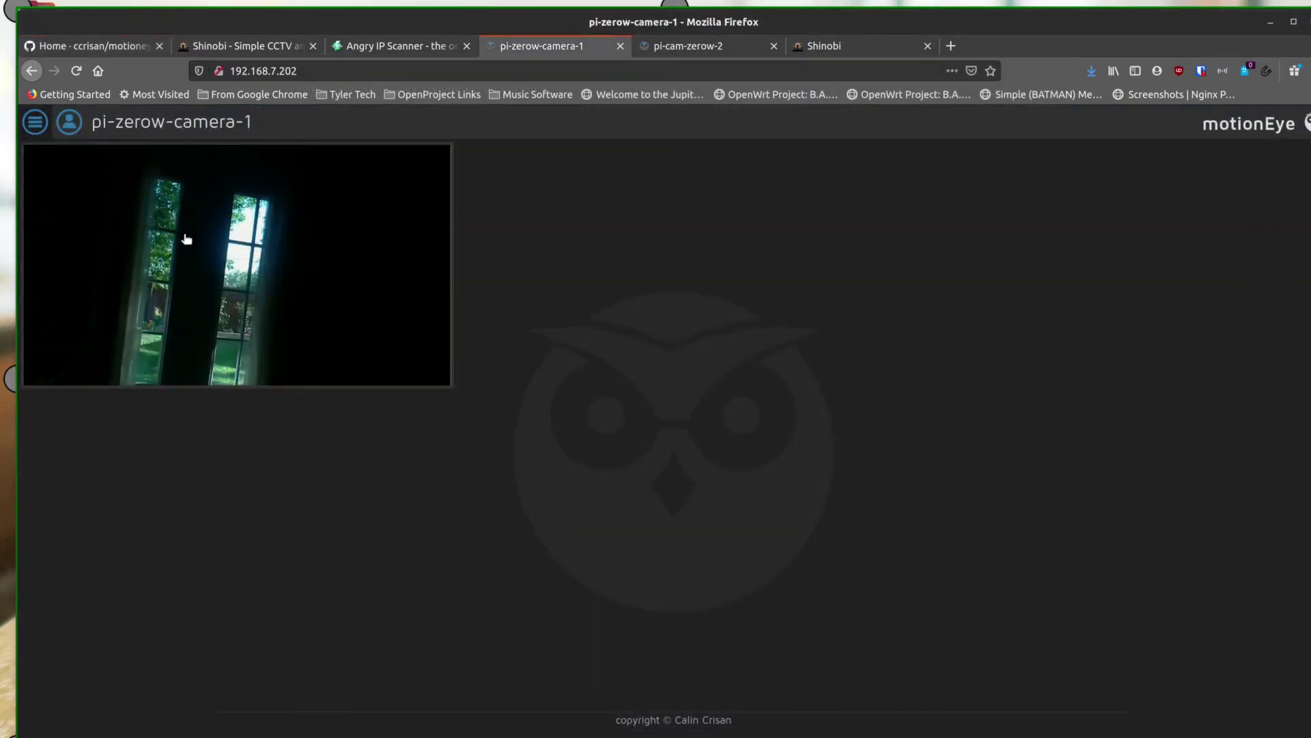
{"action": "left_click", "coordinate": [35, 121]}
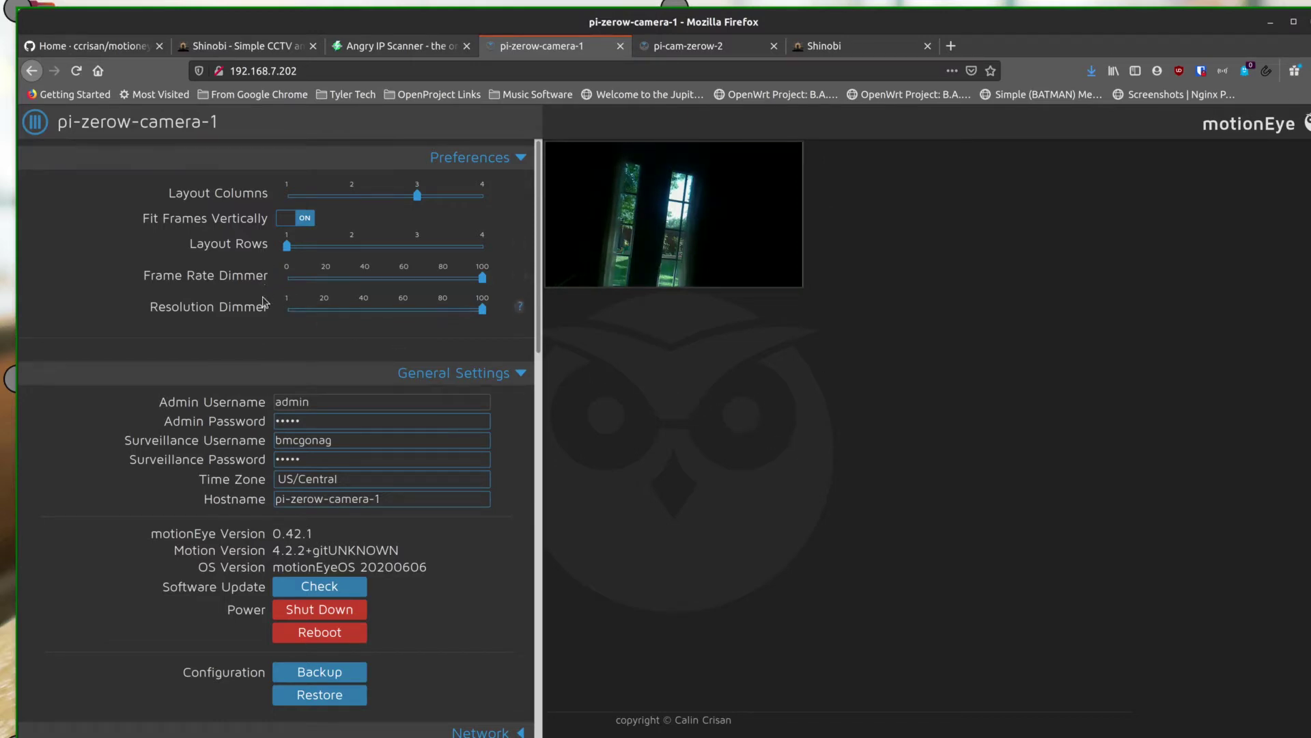
Expand the Network section to confirm wireless on and Automatic (DHCP) IP configuration
{"action": "scroll", "coordinate": [430, 316], "scroll_direction": "down", "scroll_amount": 3}
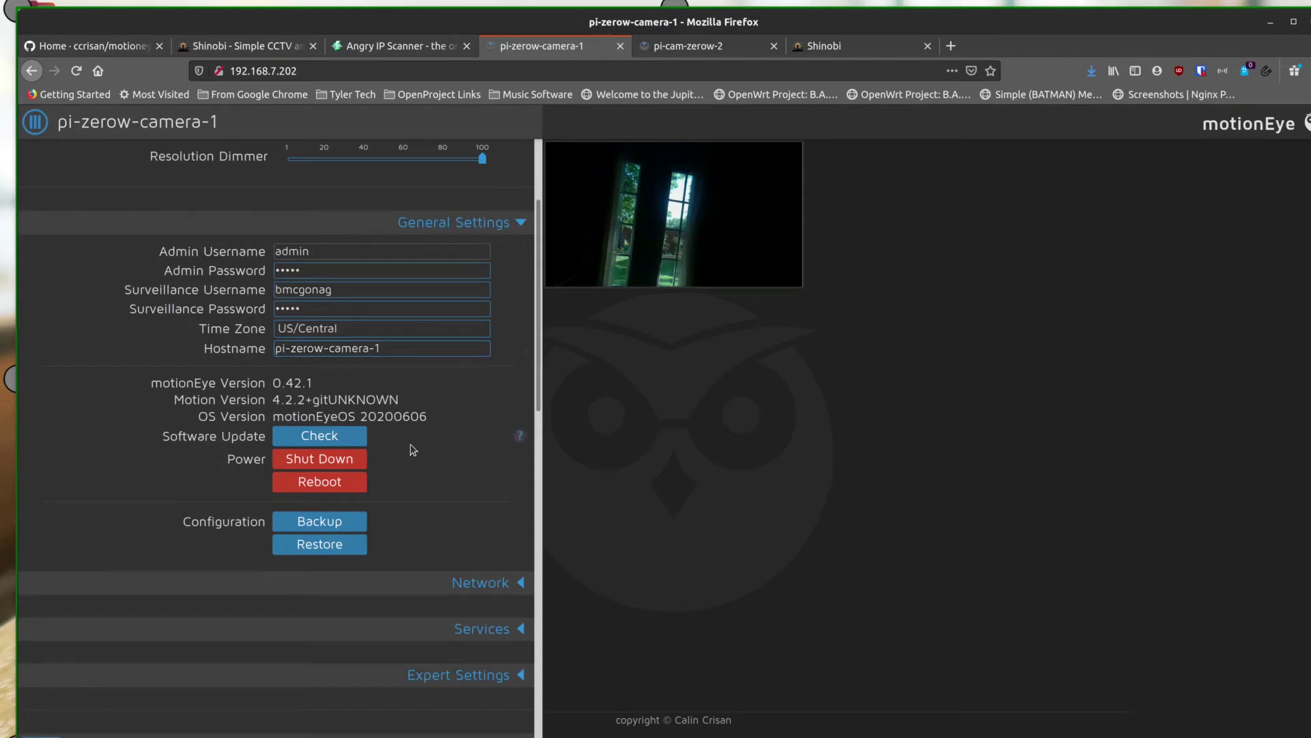
{"action": "scroll", "coordinate": [412, 454], "scroll_direction": "down", "scroll_amount": 3}
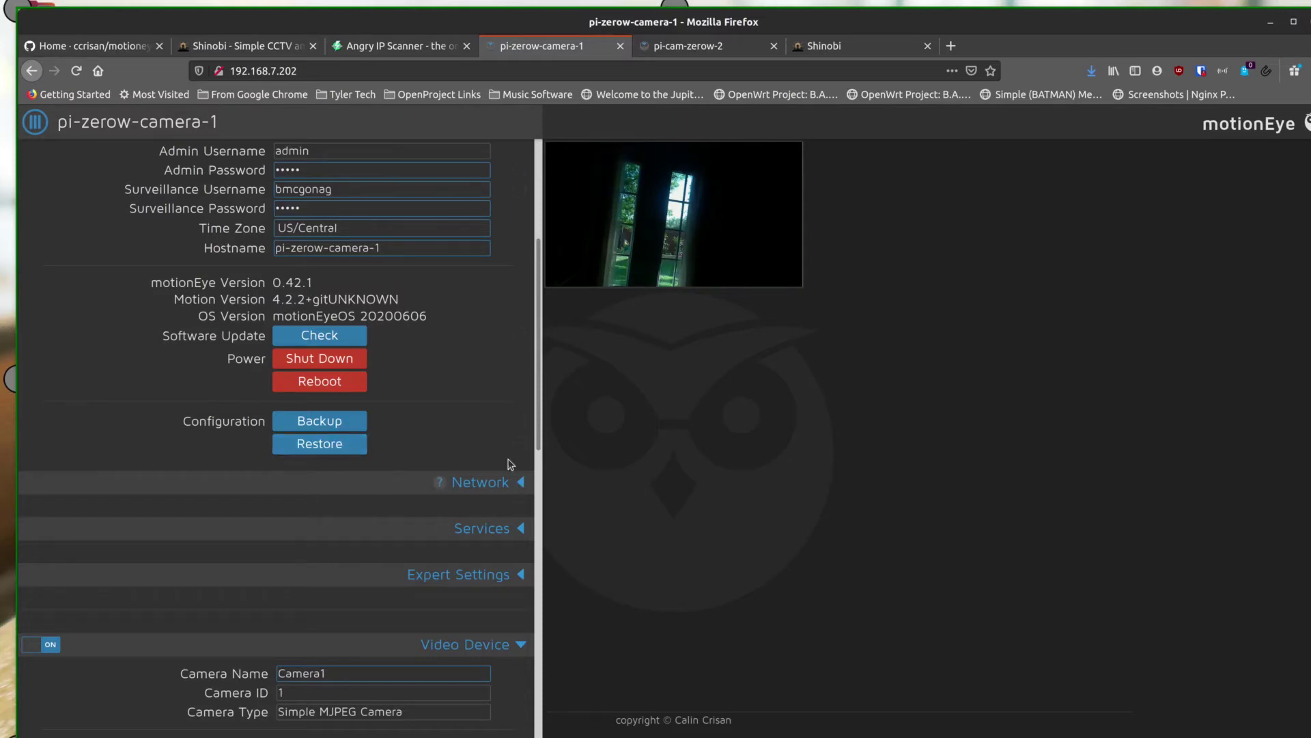
{"action": "scroll", "coordinate": [464, 401], "scroll_direction": "down", "scroll_amount": 5}
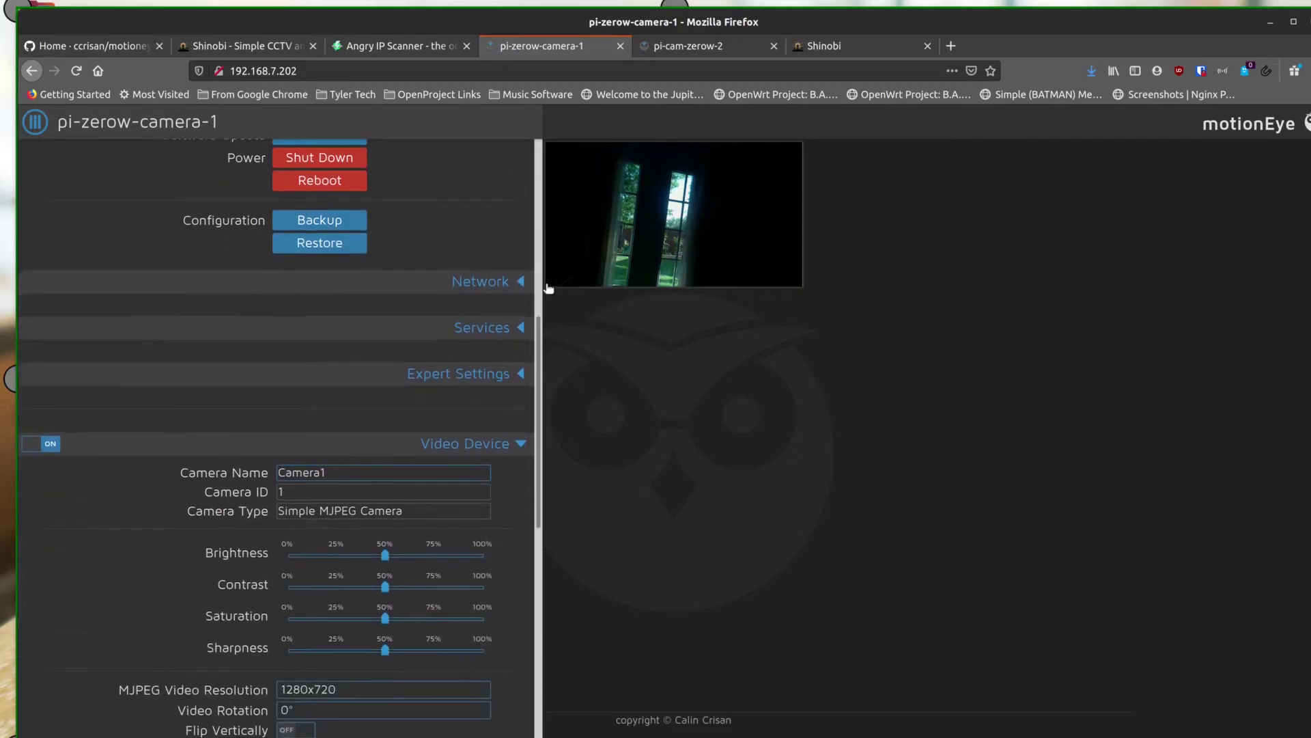
{"action": "left_click", "coordinate": [522, 282]}
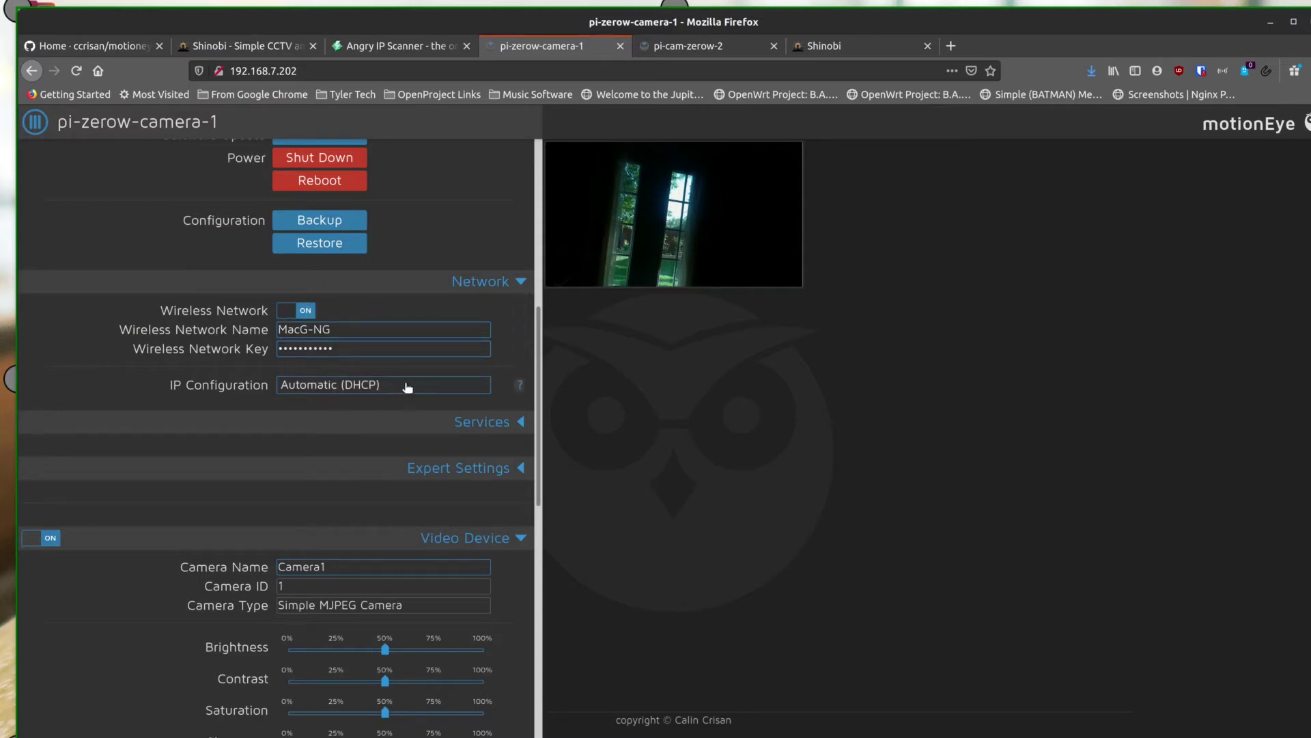
Fold Network, then expand Services to check FTP, Samba and SSH, and fold it again
{"action": "left_click", "coordinate": [519, 283]}
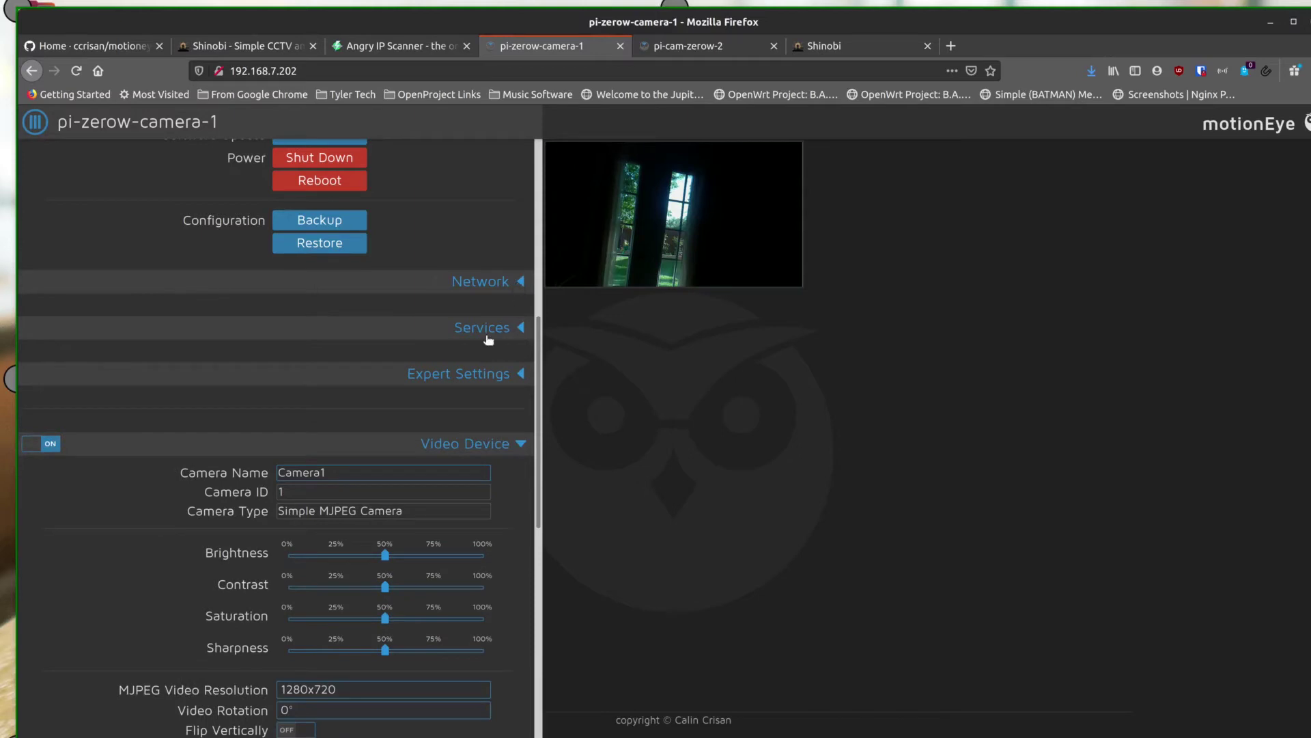
{"action": "left_click", "coordinate": [521, 329]}
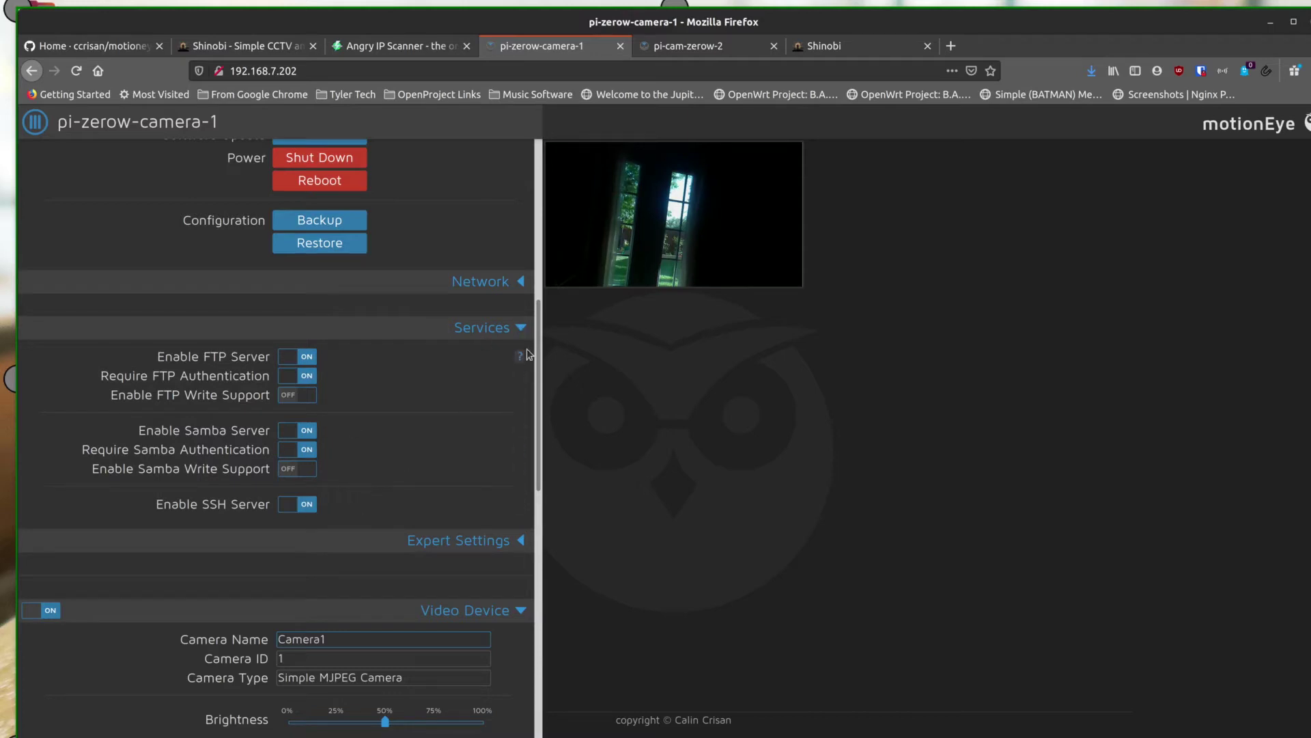
{"action": "left_click", "coordinate": [521, 329]}
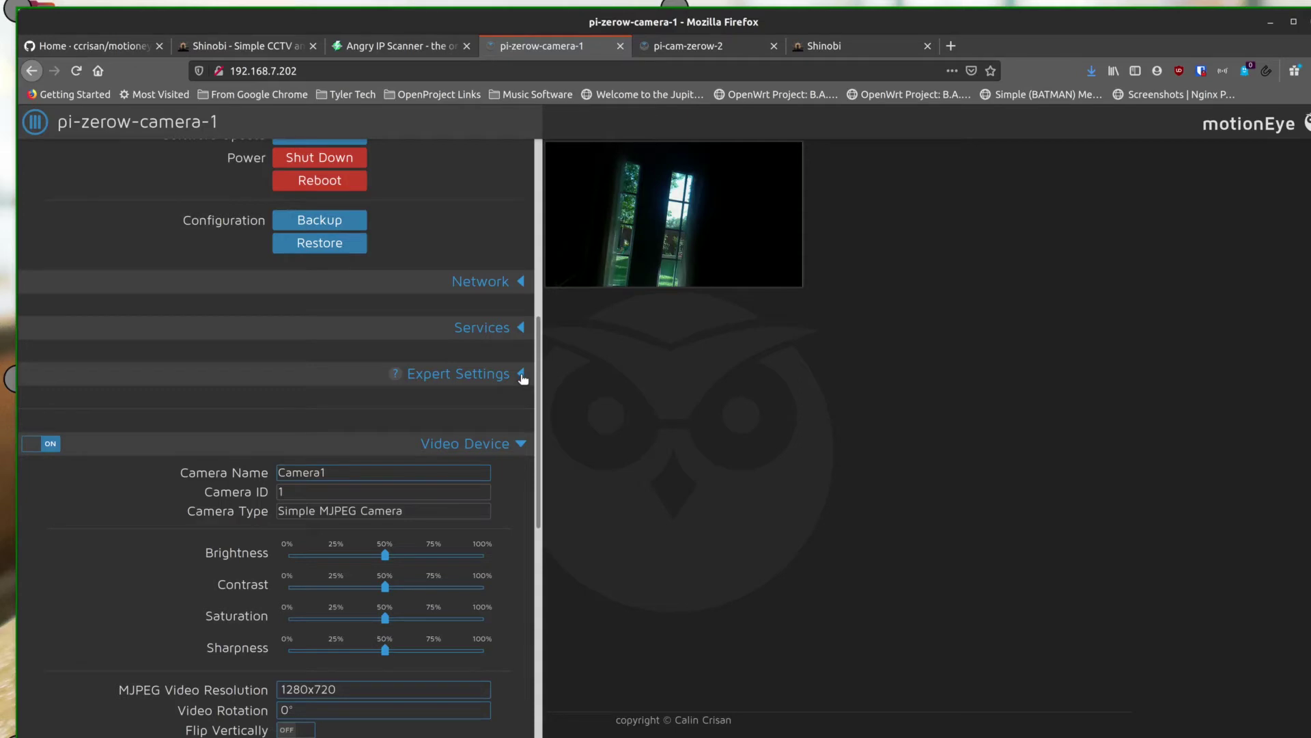
Expand Expert Settings, showing SNTP date method, HTTP port 80 and motion binary /usr/bin/motion
{"action": "left_click", "coordinate": [522, 375]}
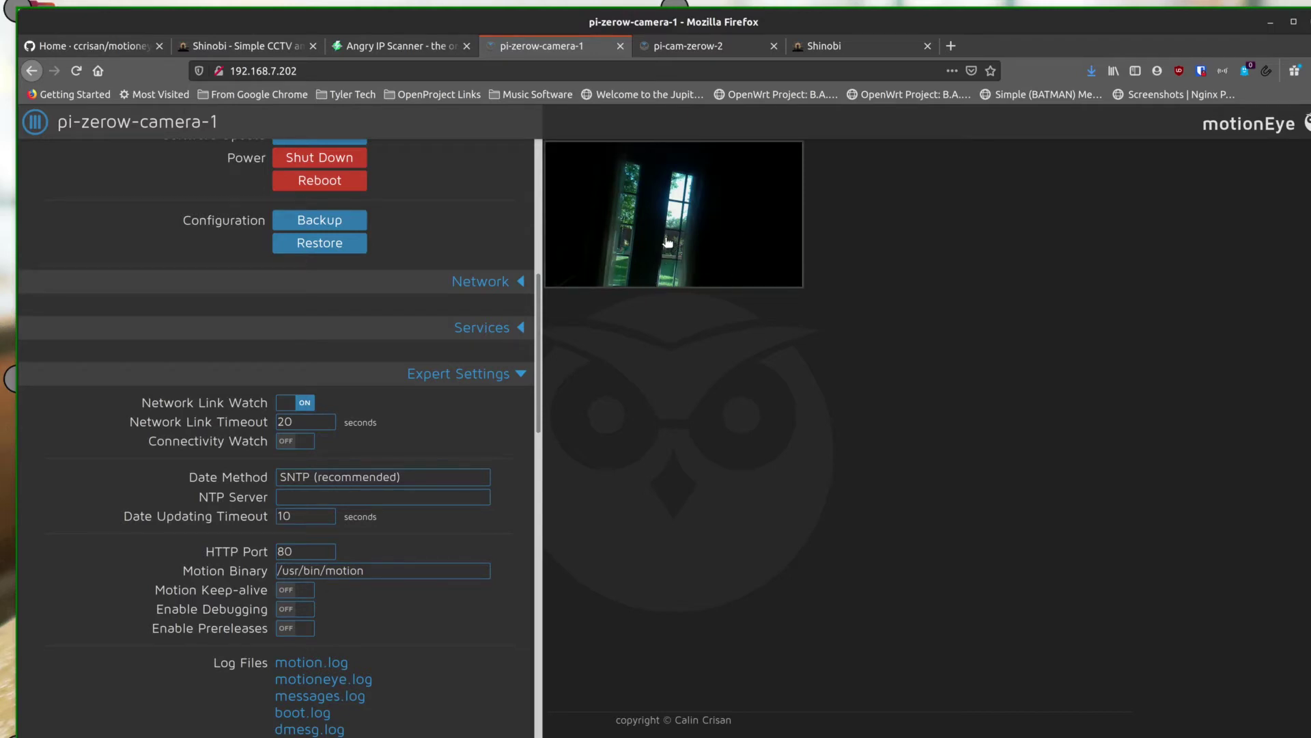
Hide the settings panel so only the Camera1 live feed of the window remains
{"action": "mouse_move", "coordinate": [667, 242]}
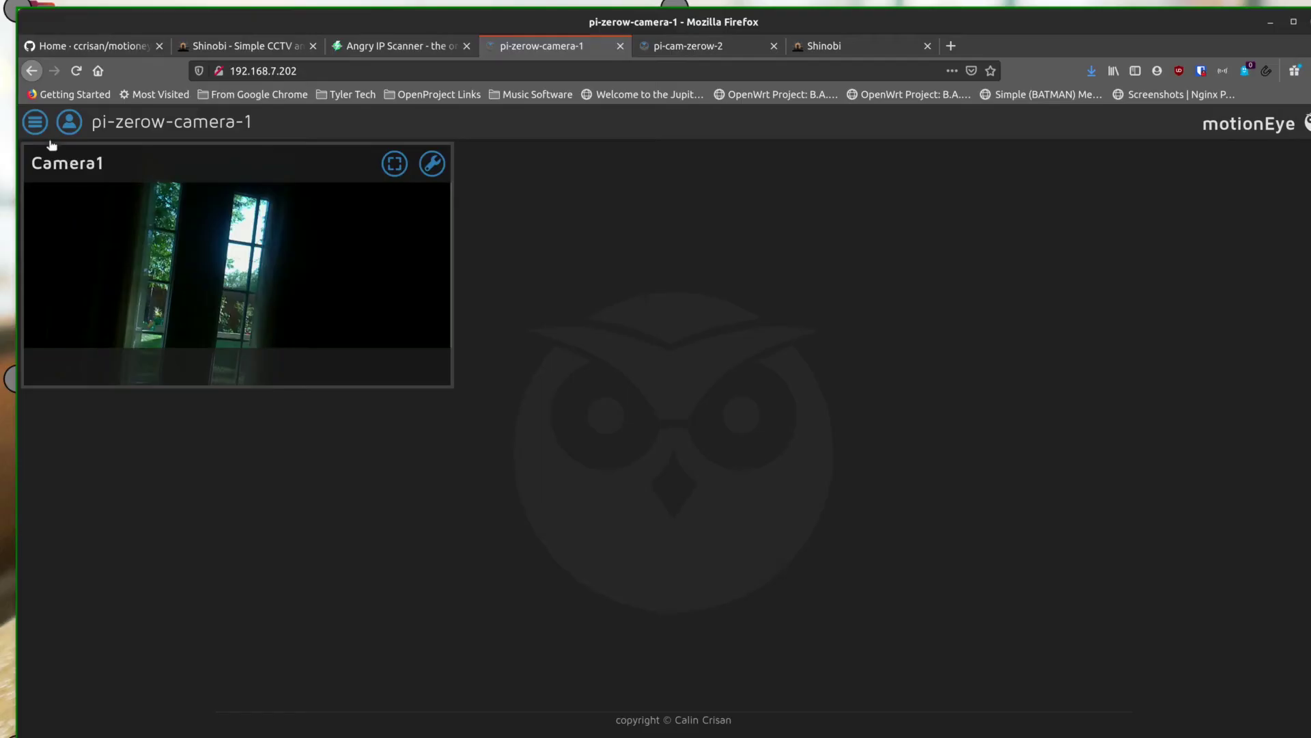
Reopen pi-zerow-camera-1 settings and review Expert Settings: HTTP port, log files, GPU memory 128
{"action": "left_click", "coordinate": [35, 122]}
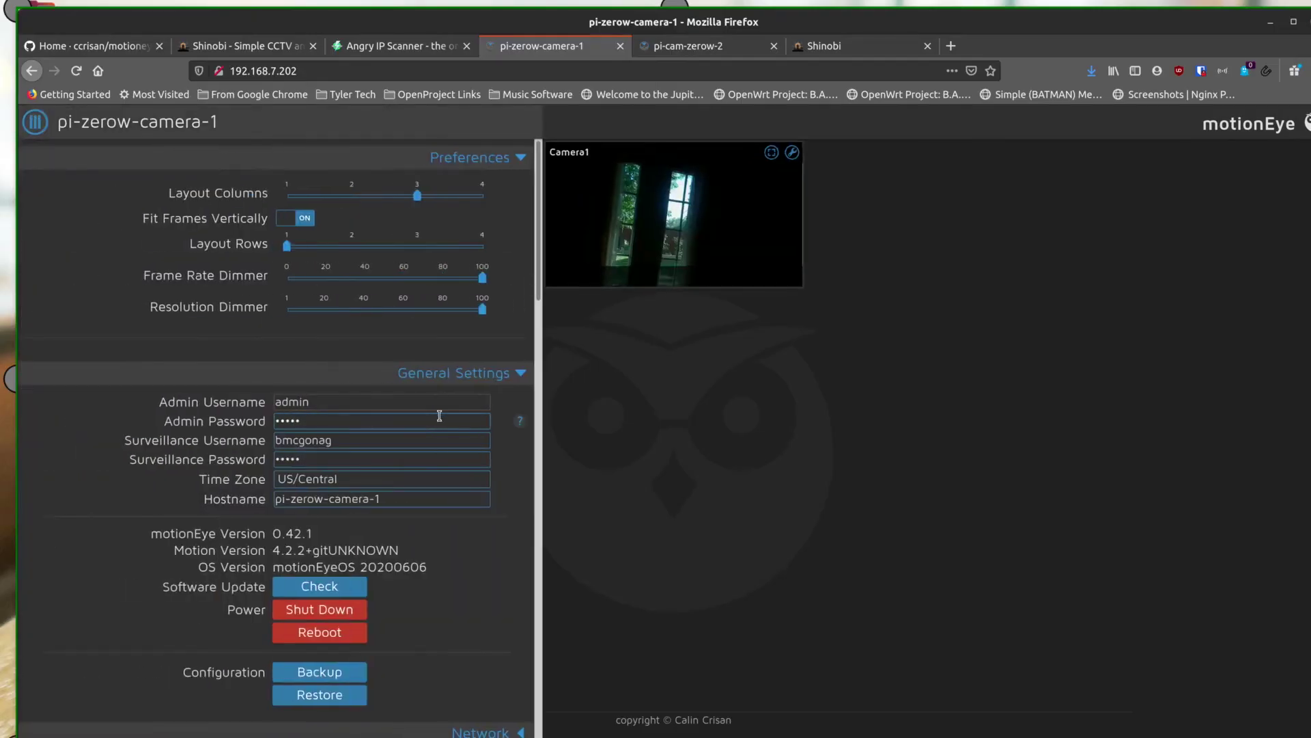
{"action": "scroll", "coordinate": [441, 415], "scroll_direction": "down", "scroll_amount": 5}
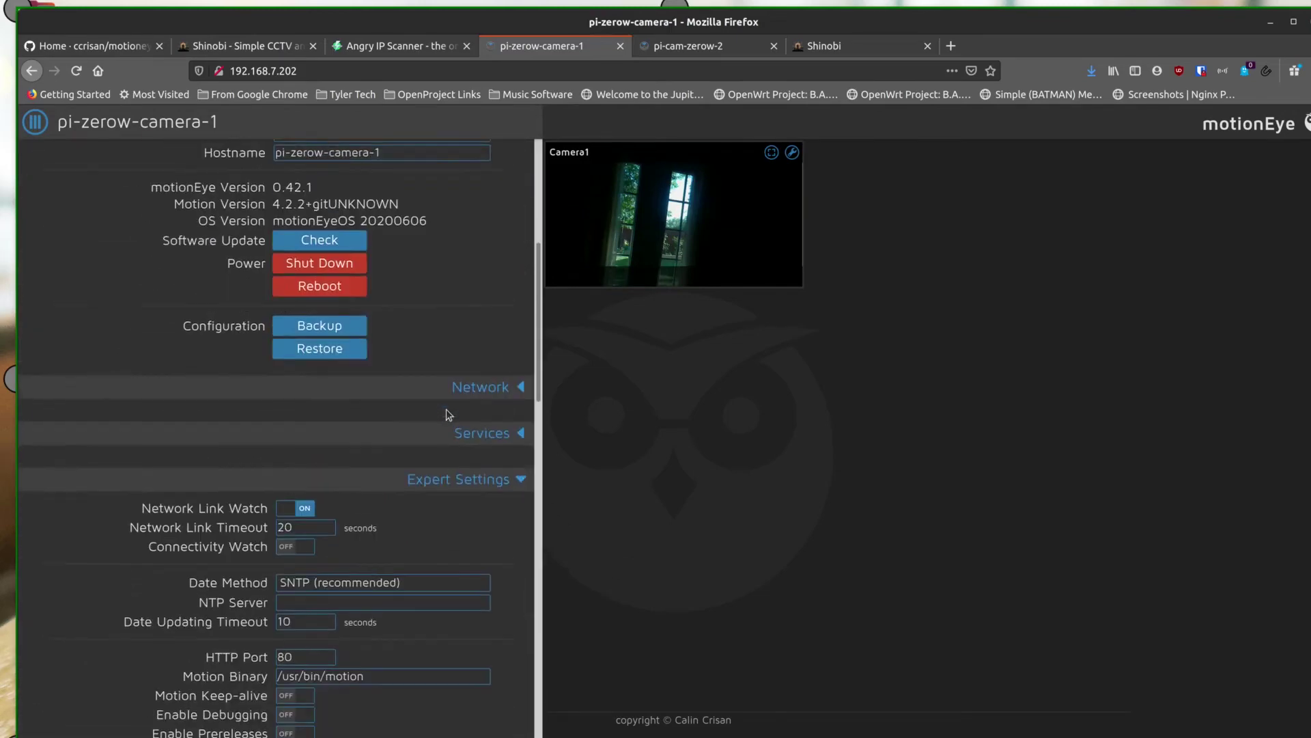
{"action": "scroll", "coordinate": [448, 415], "scroll_direction": "down", "scroll_amount": 5}
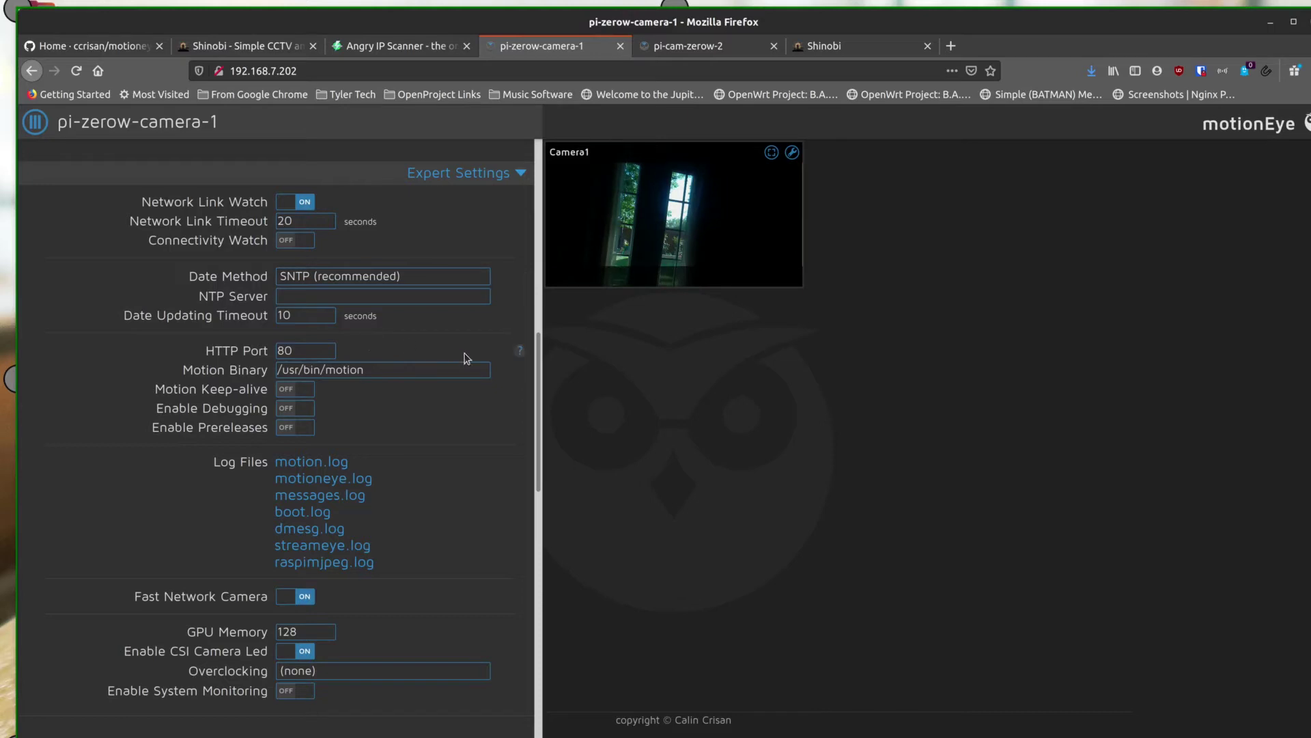
{"action": "scroll", "coordinate": [492, 428], "scroll_direction": "down", "scroll_amount": 5}
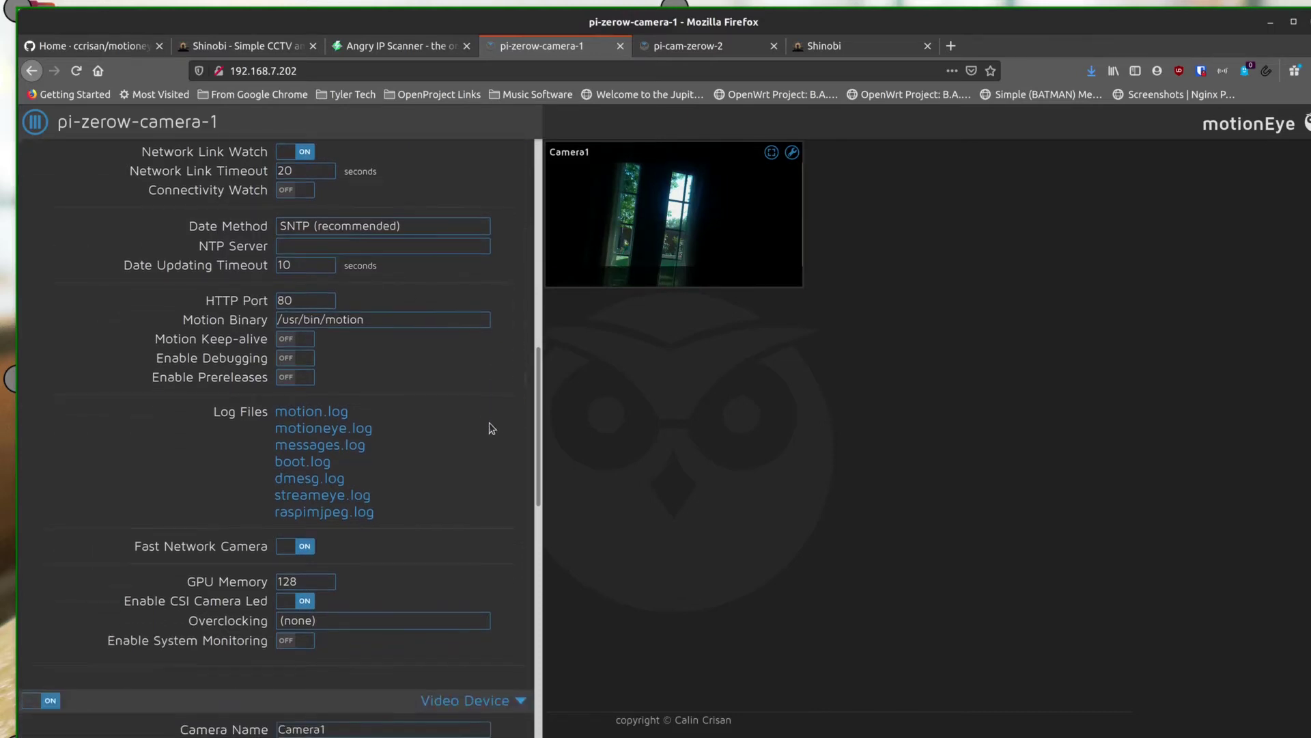
{"action": "scroll", "coordinate": [492, 428], "scroll_direction": "down", "scroll_amount": 1}
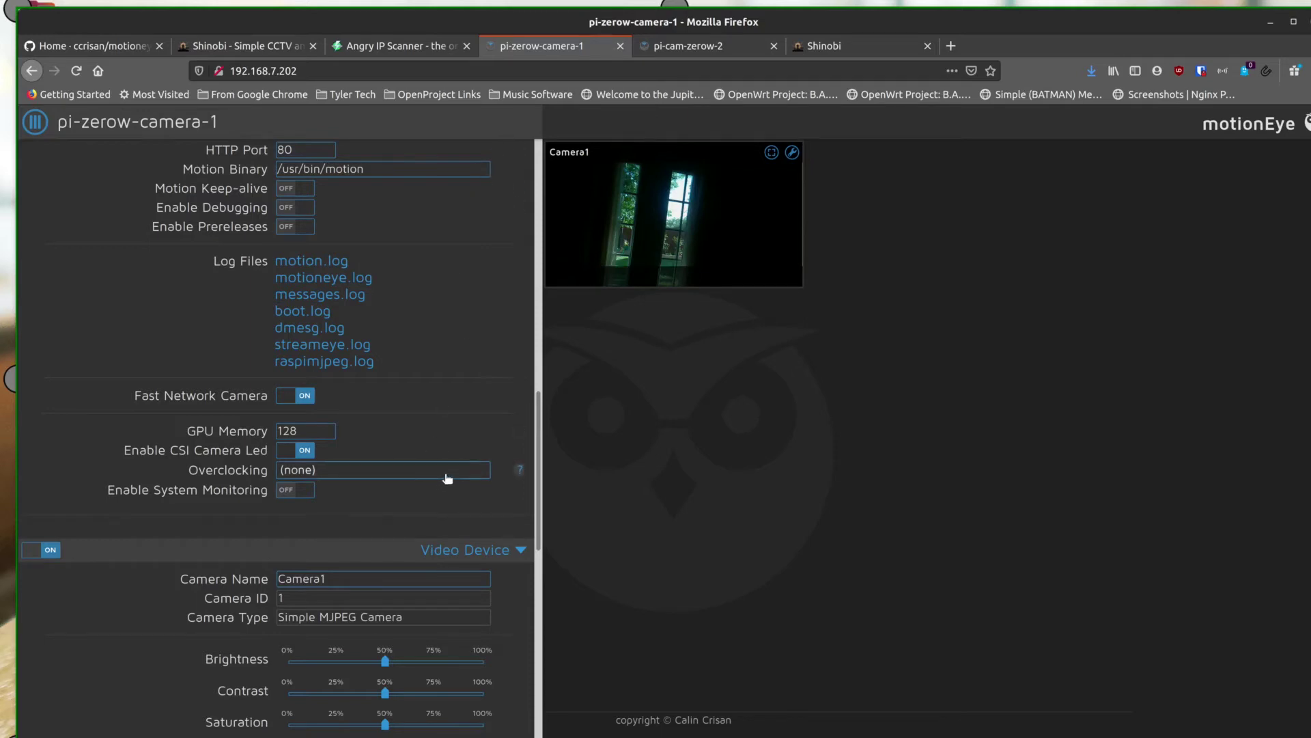
{"action": "scroll", "coordinate": [445, 474], "scroll_direction": "down", "scroll_amount": 6}
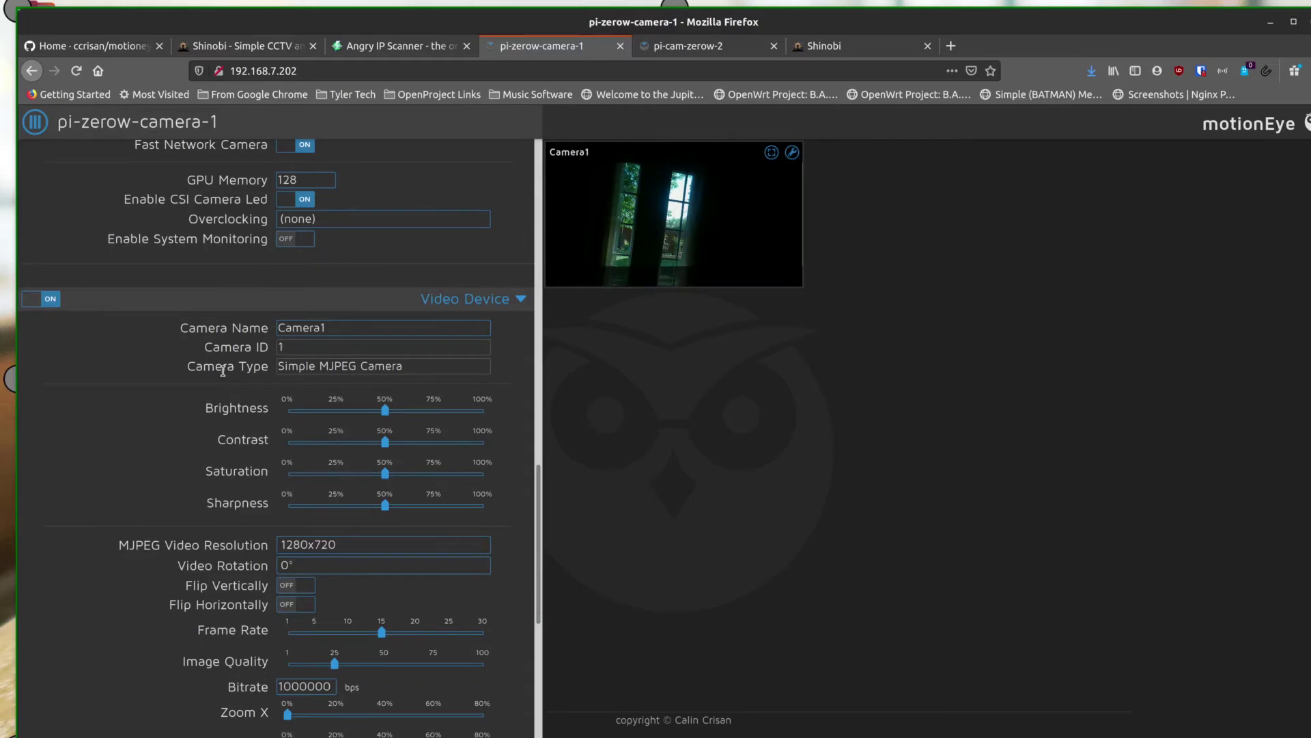
{"action": "scroll", "coordinate": [225, 375], "scroll_direction": "up", "scroll_amount": 7}
{"action": "scroll", "coordinate": [225, 375], "scroll_direction": "up", "scroll_amount": 5}
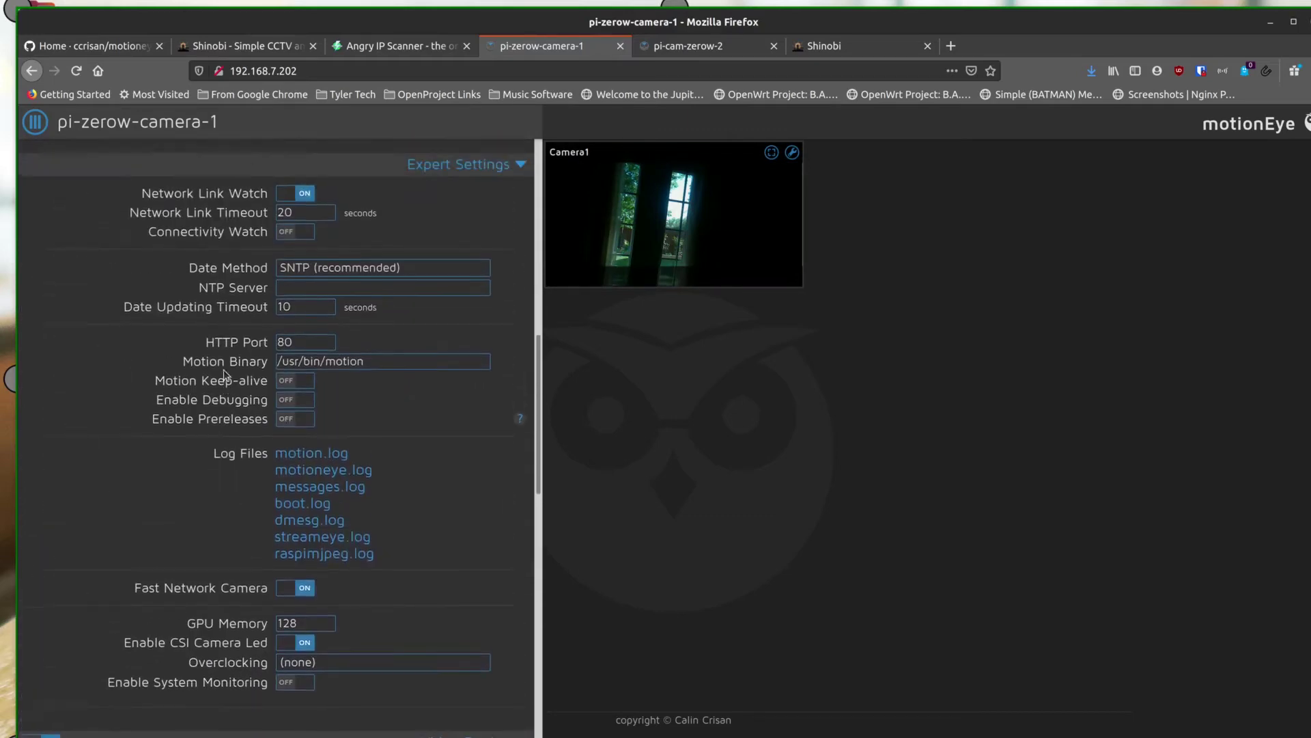
{"action": "scroll", "coordinate": [225, 370], "scroll_direction": "down", "scroll_amount": 10}
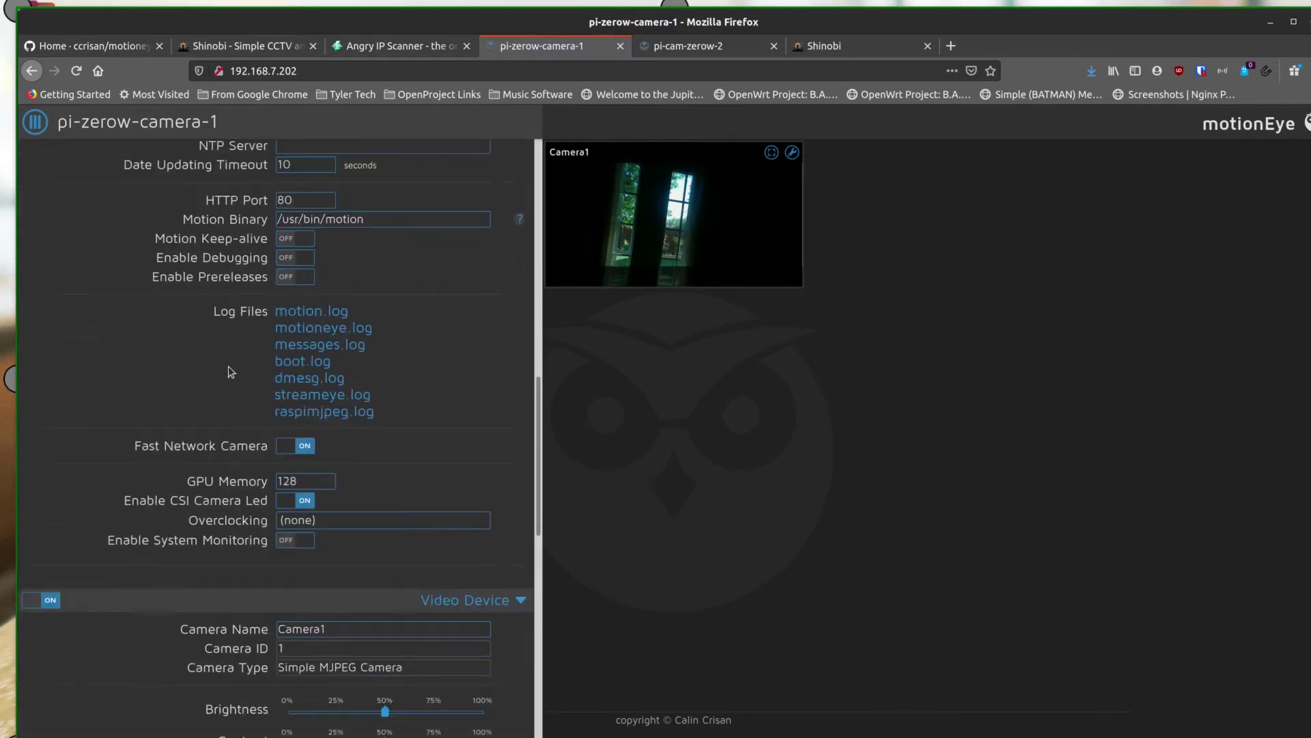
{"action": "scroll", "coordinate": [231, 372], "scroll_direction": "down", "scroll_amount": 2}
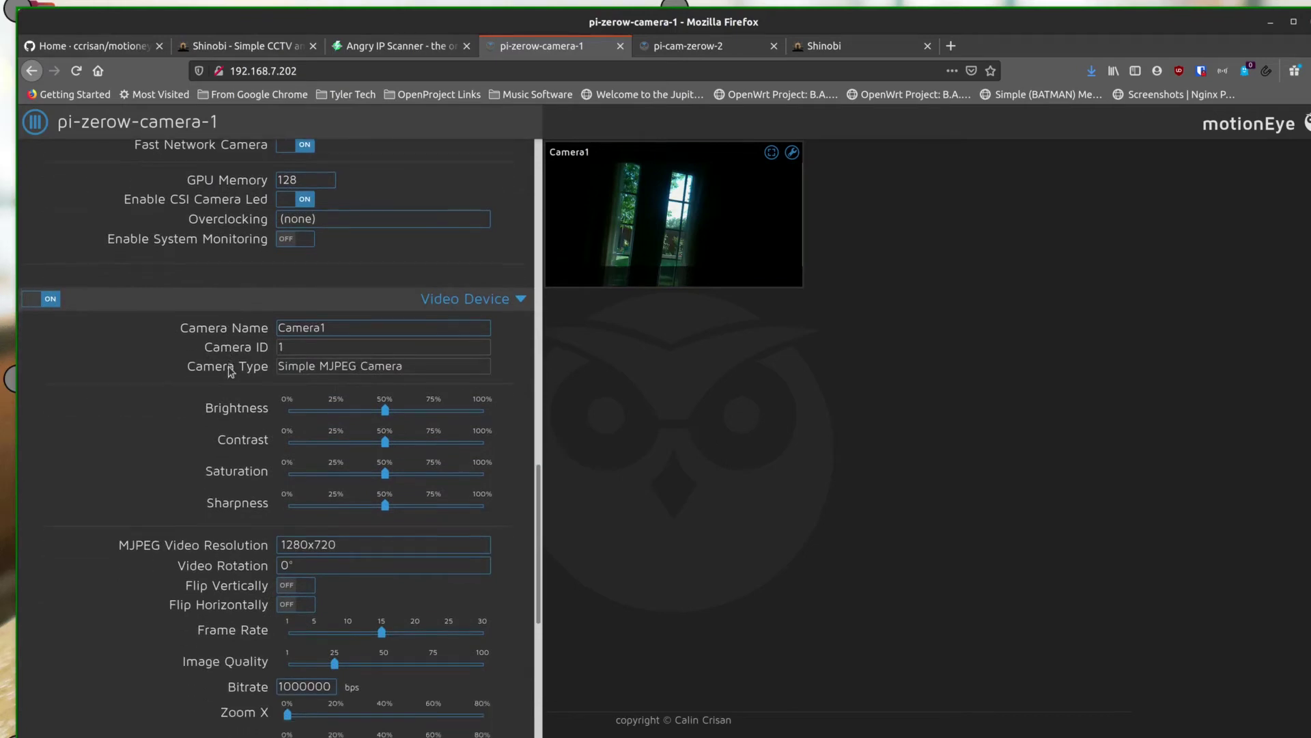
{"action": "scroll", "coordinate": [228, 366], "scroll_direction": "down", "scroll_amount": 1}
{"action": "scroll", "coordinate": [486, 337], "scroll_direction": "up", "scroll_amount": 2}
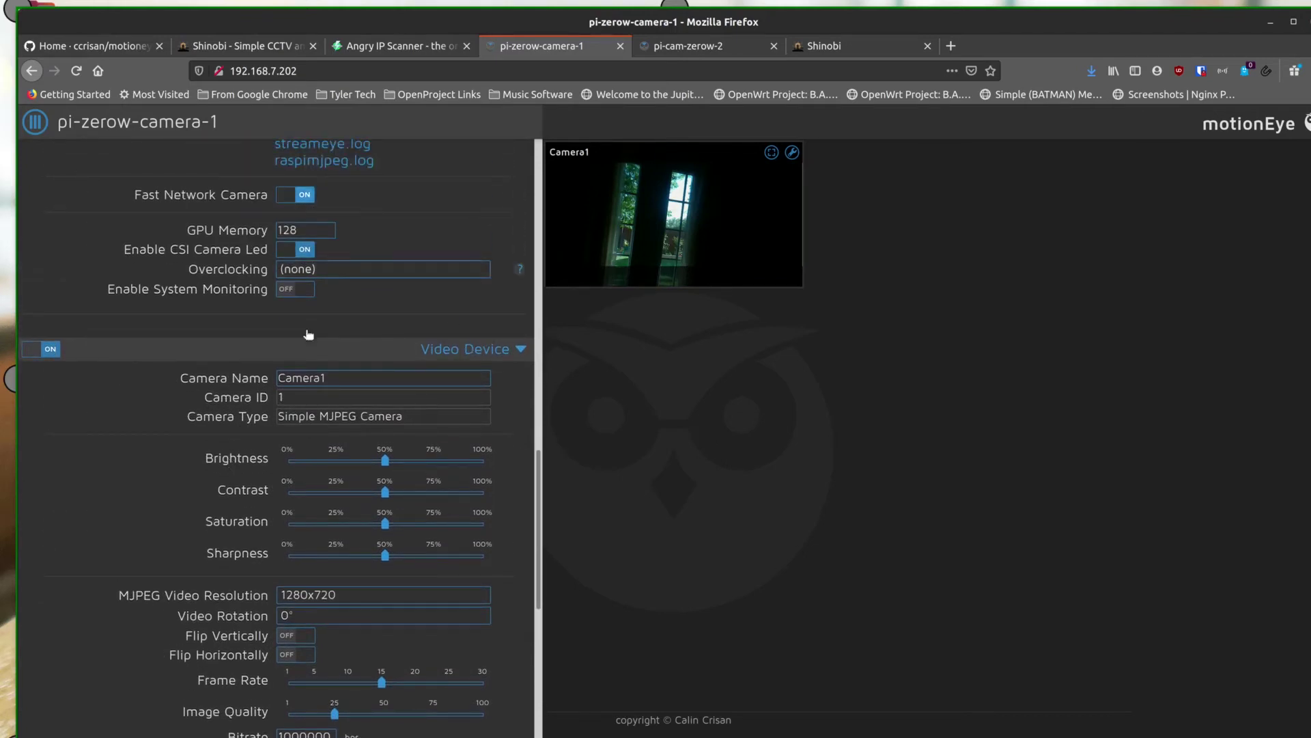
{"action": "scroll", "coordinate": [231, 389], "scroll_direction": "down", "scroll_amount": 4}
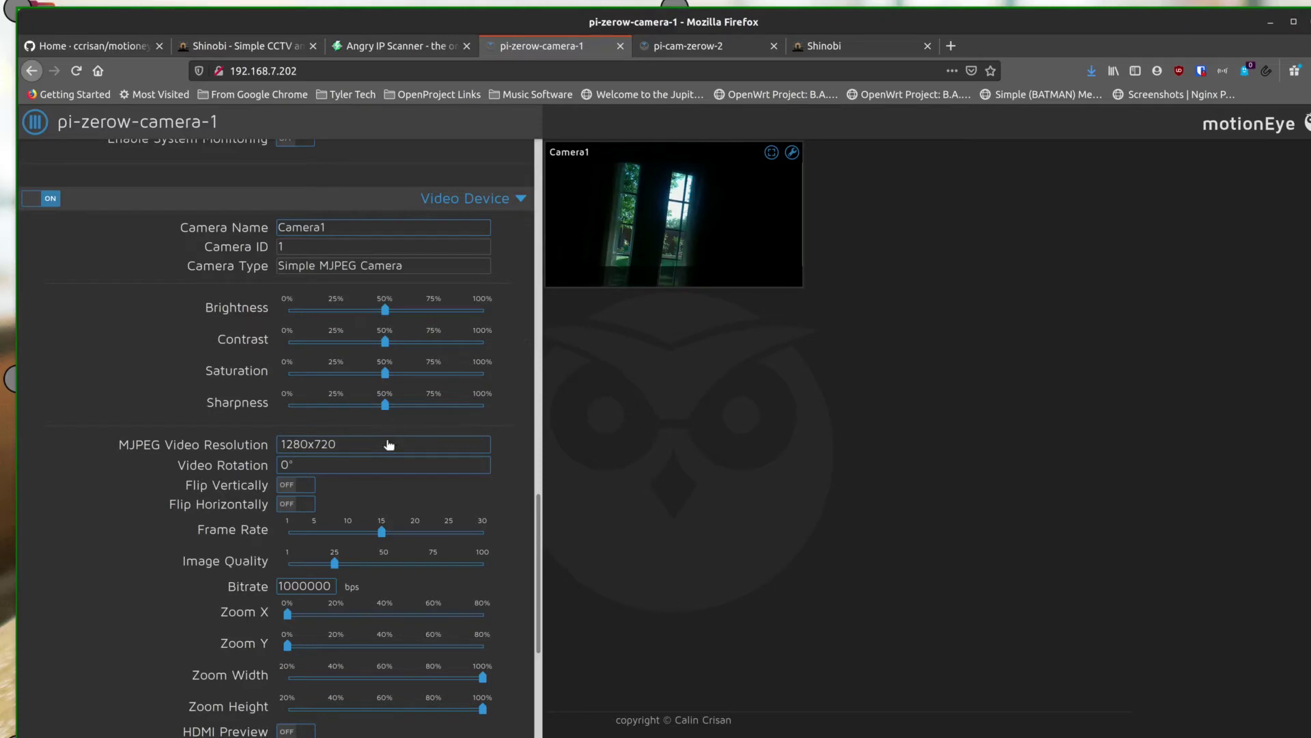
{"action": "scroll", "coordinate": [259, 435], "scroll_direction": "down", "scroll_amount": 1}
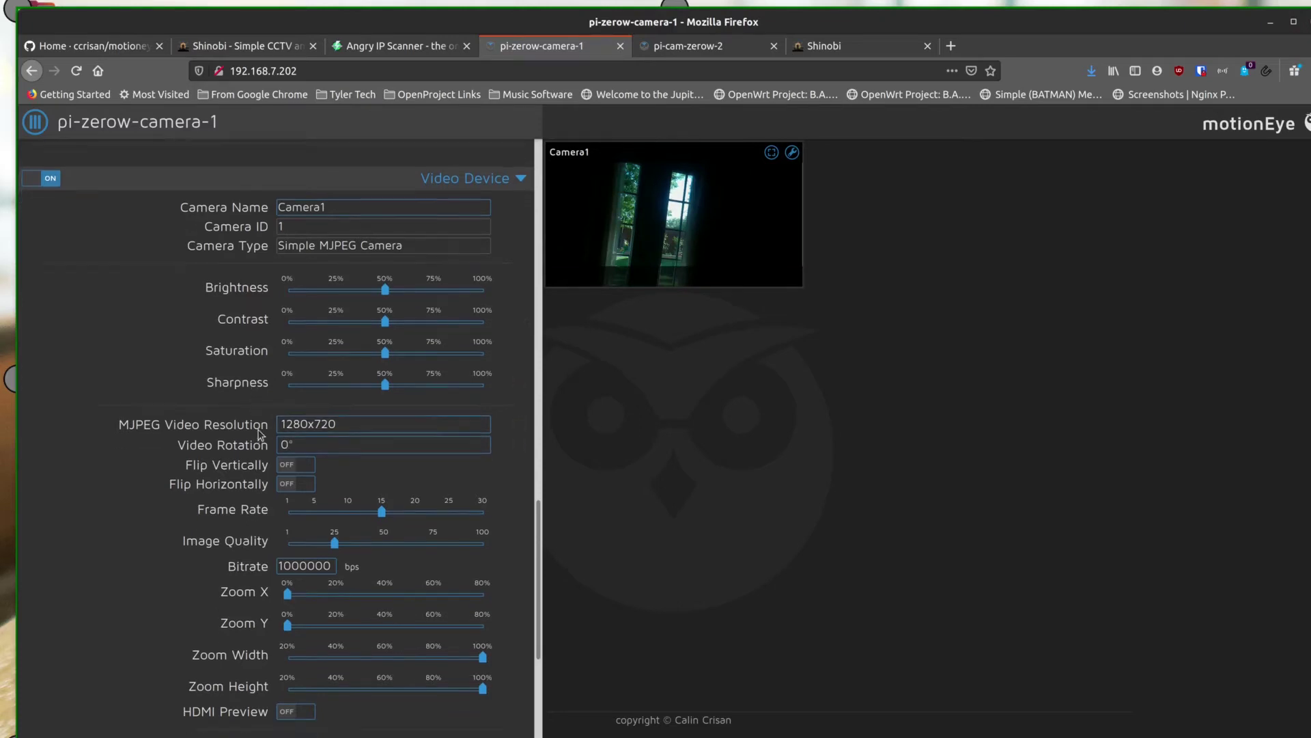
{"action": "scroll", "coordinate": [259, 435], "scroll_direction": "down", "scroll_amount": 1}
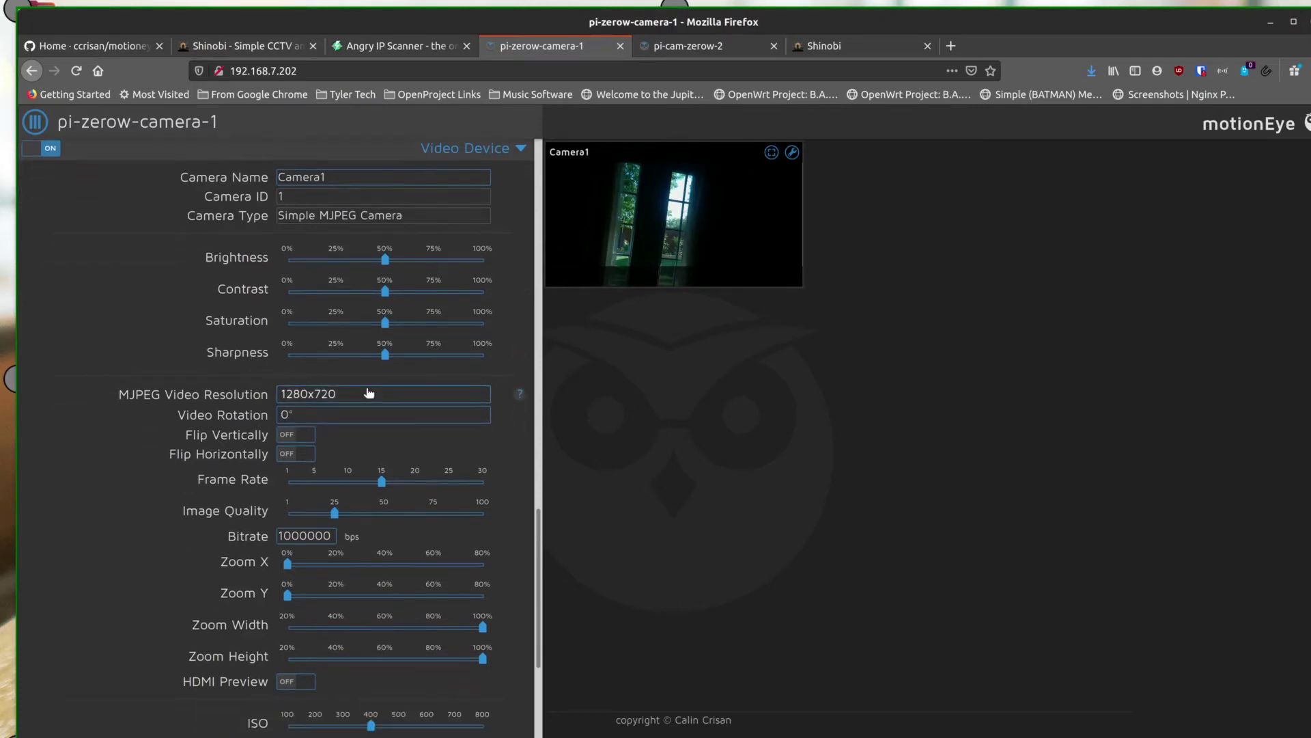
{"action": "left_click", "coordinate": [420, 395]}
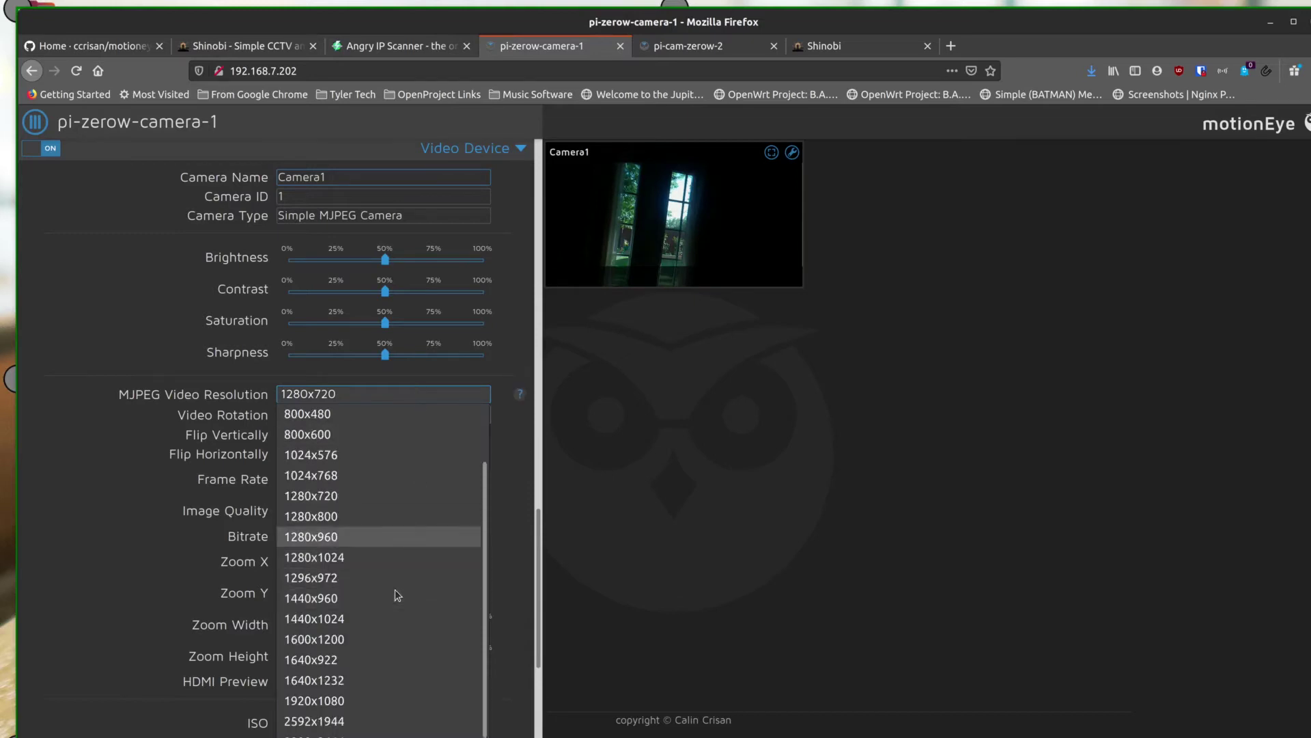
Set the MJPEG video resolution to 1920x1080, apply it, and view Camera1 full screen
{"action": "scroll", "coordinate": [395, 589], "scroll_direction": "down", "scroll_amount": 1}
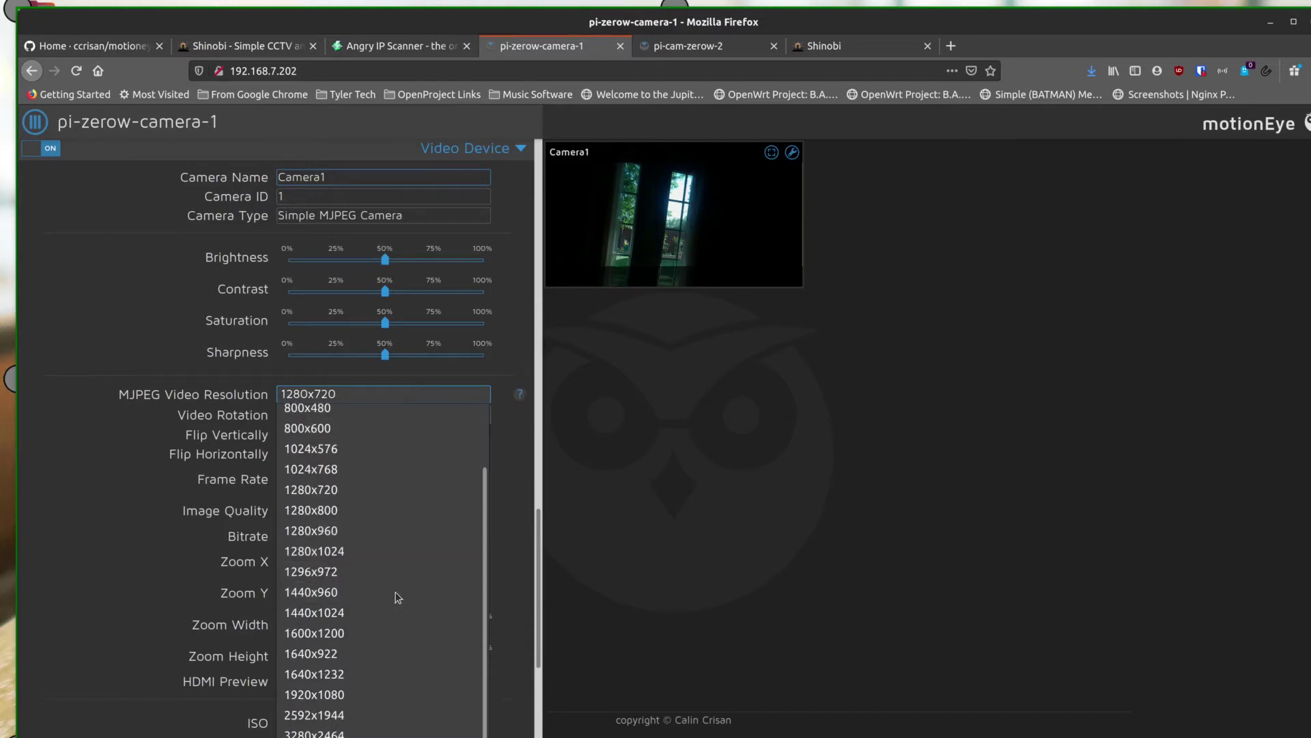
{"action": "left_click", "coordinate": [403, 700]}
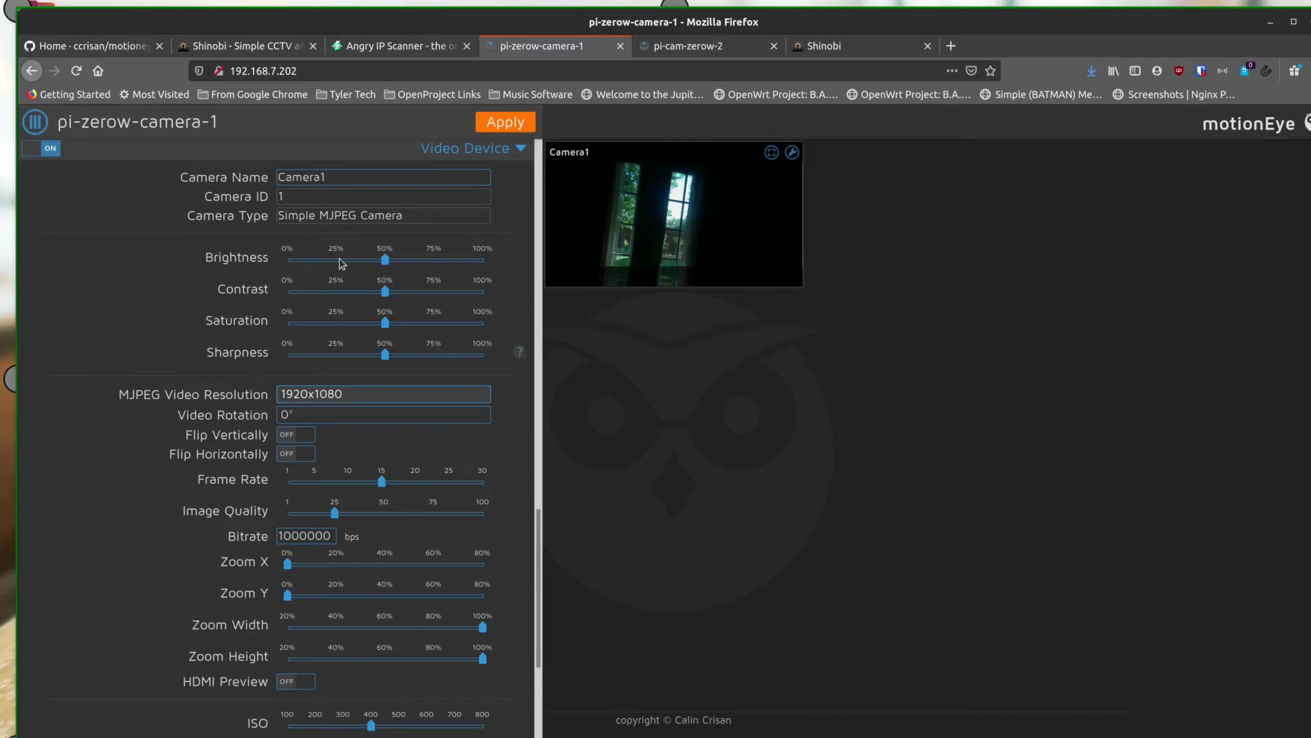
{"action": "left_click", "coordinate": [501, 125]}
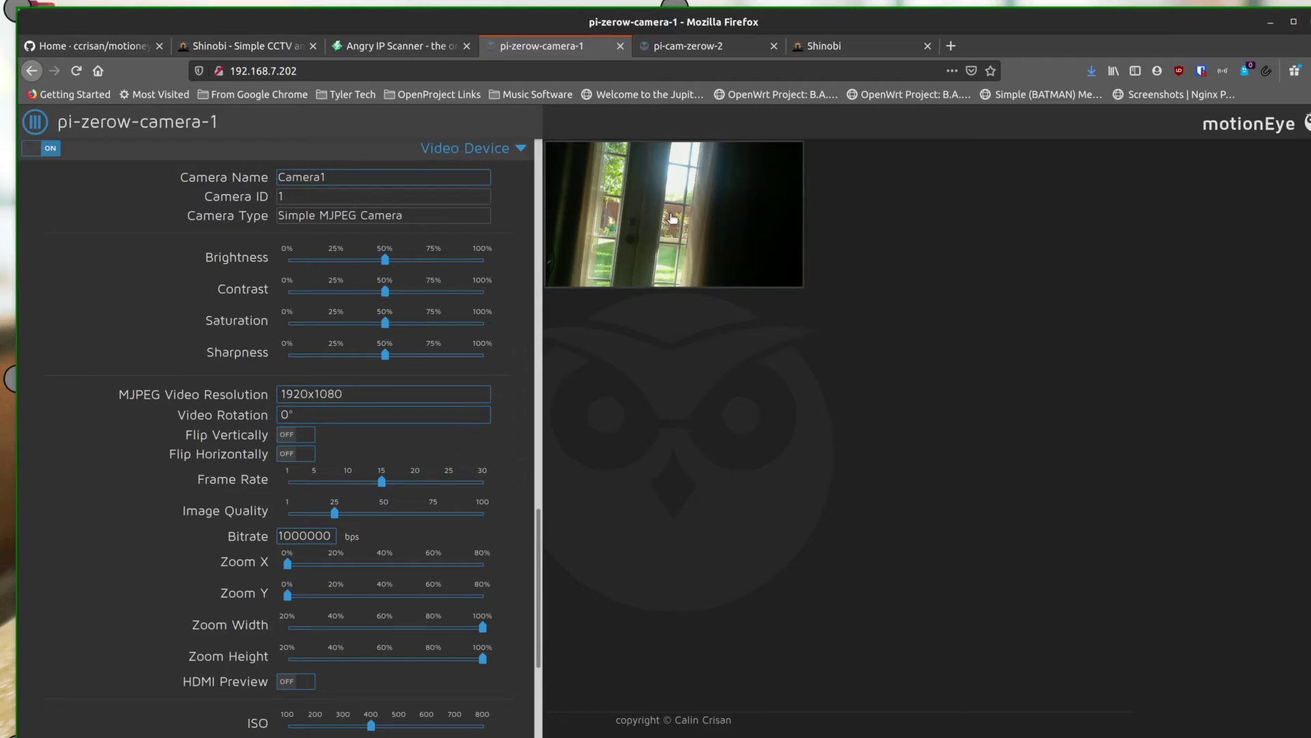
{"action": "mouse_move", "coordinate": [677, 215]}
{"action": "left_click", "coordinate": [790, 152]}
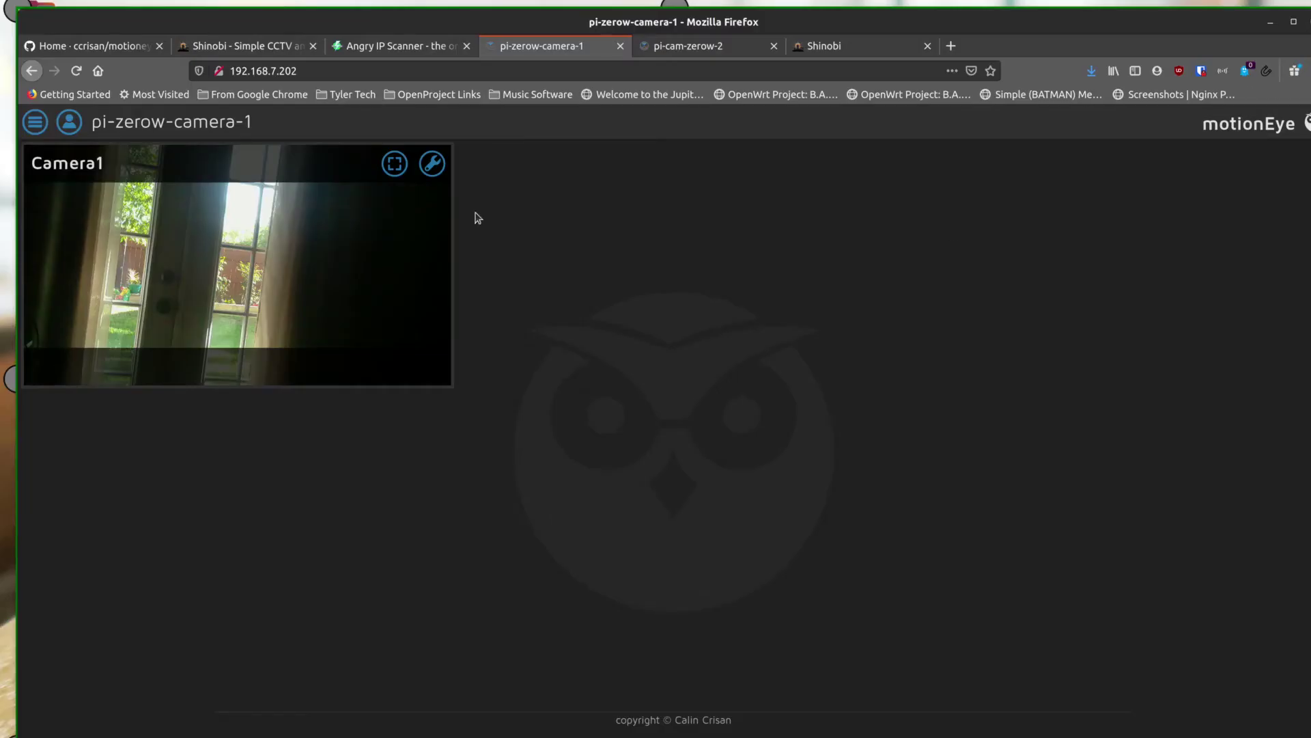
Change the MJPEG video resolution to 1280x720, apply it, and reopen the camera settings
{"action": "left_click", "coordinate": [35, 122]}
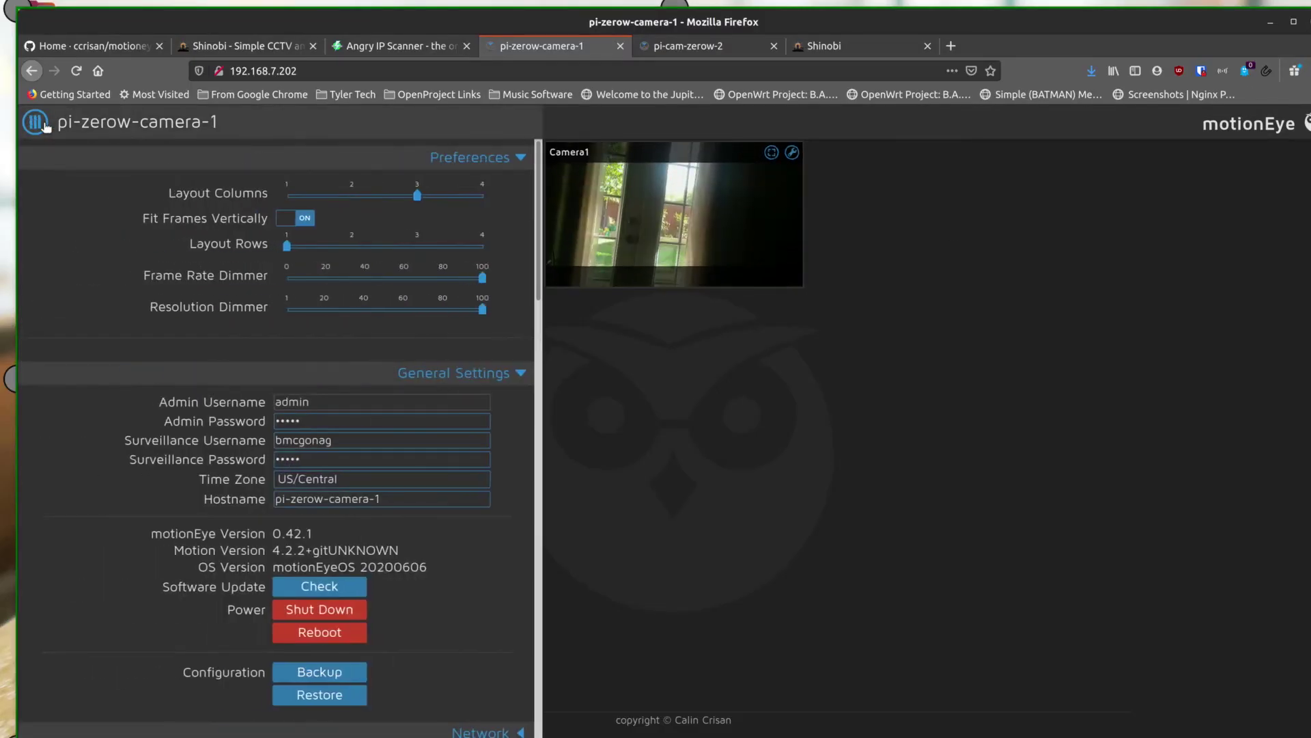
{"action": "scroll", "coordinate": [268, 375], "scroll_direction": "down", "scroll_amount": 10}
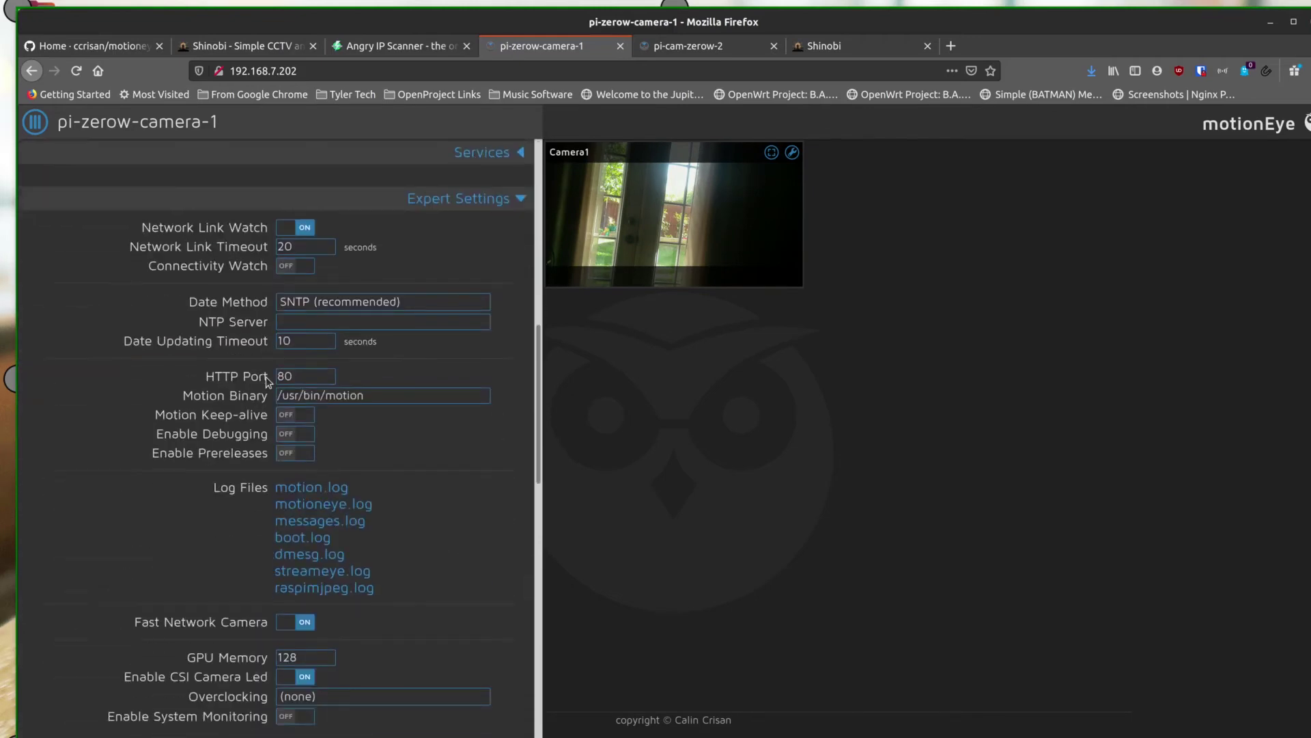
{"action": "scroll", "coordinate": [266, 376], "scroll_direction": "down", "scroll_amount": 9}
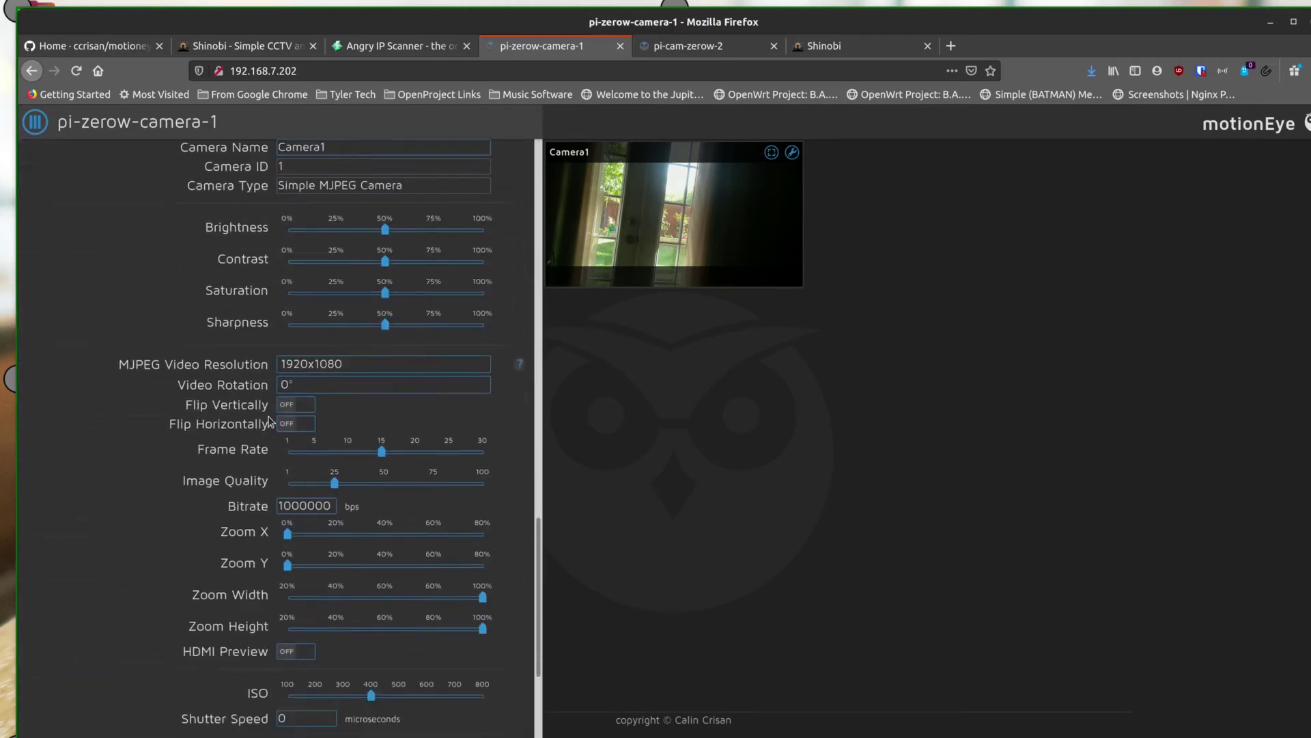
{"action": "scroll", "coordinate": [268, 422], "scroll_direction": "down", "scroll_amount": 1}
{"action": "left_click", "coordinate": [374, 348]}
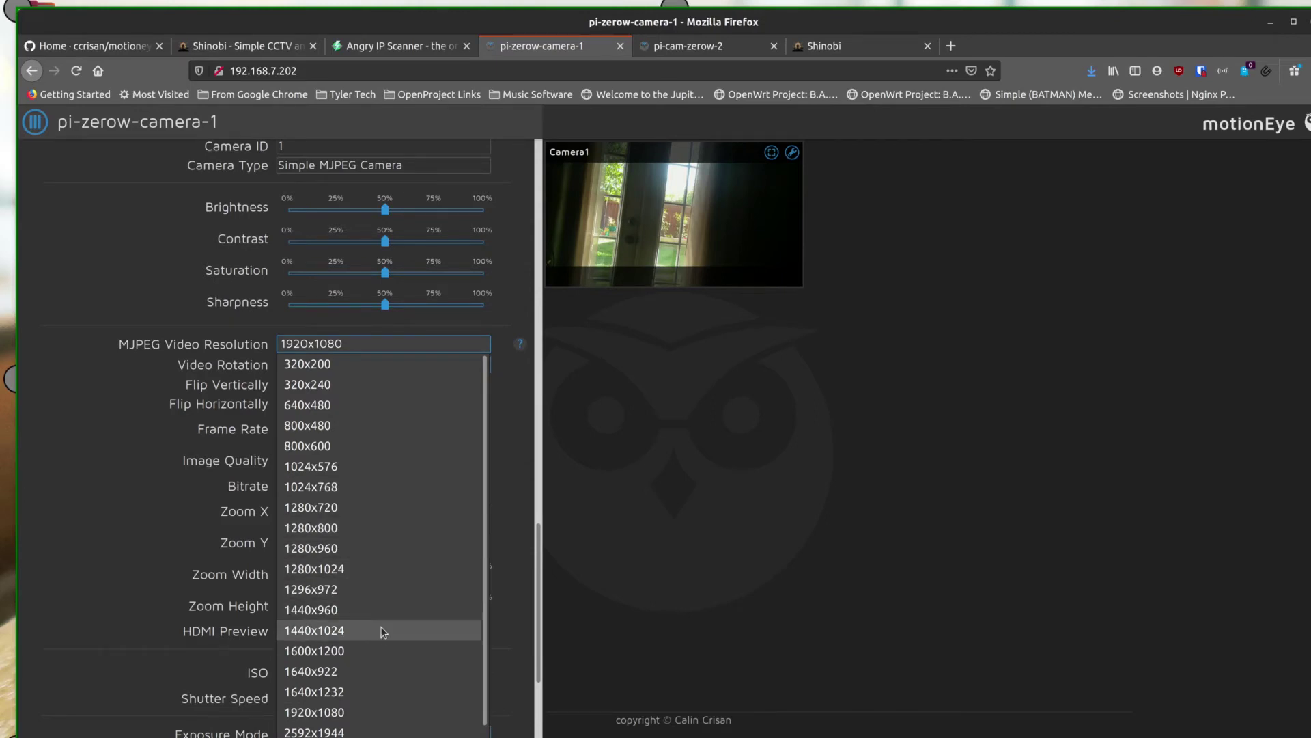
{"action": "left_click", "coordinate": [367, 508]}
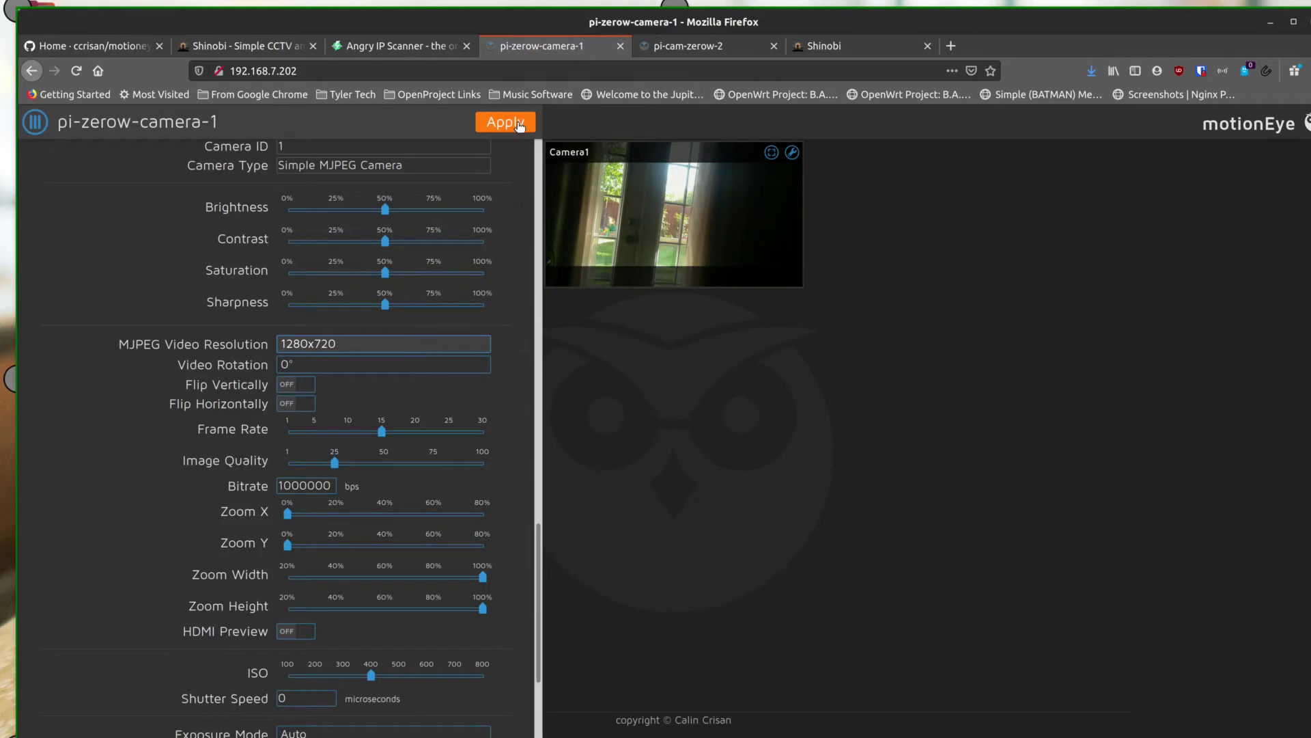
{"action": "left_click", "coordinate": [517, 127]}
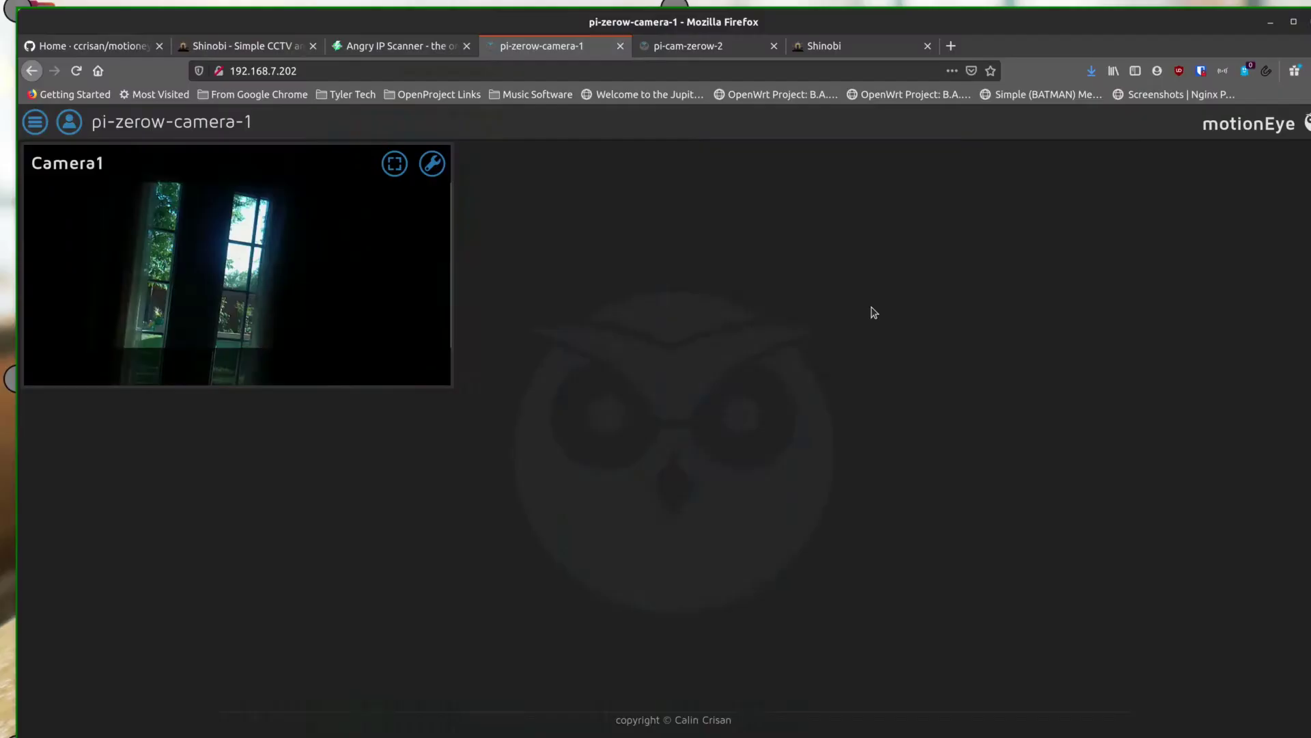
{"action": "left_click", "coordinate": [34, 122]}
Rotate the camera video 180° and apply the change
{"action": "scroll", "coordinate": [309, 415], "scroll_direction": "down", "scroll_amount": 20}
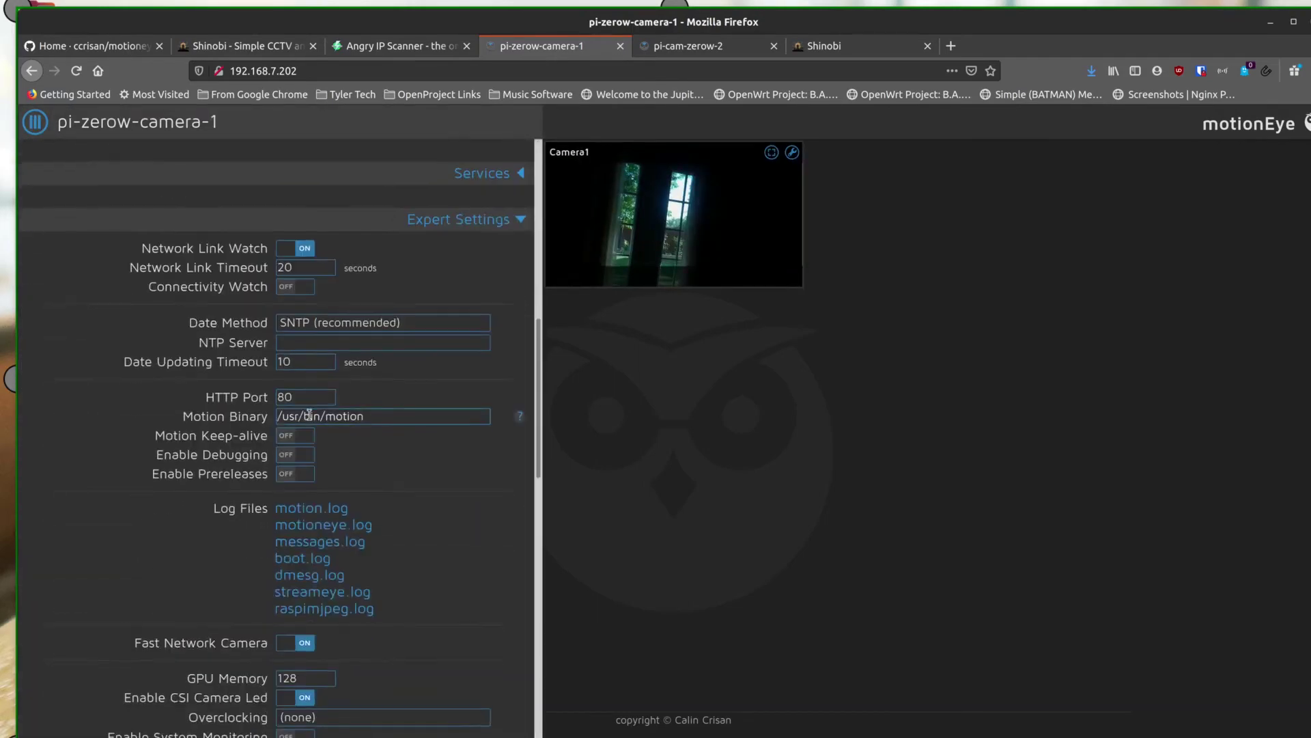
{"action": "scroll", "coordinate": [309, 415], "scroll_direction": "down", "scroll_amount": 5}
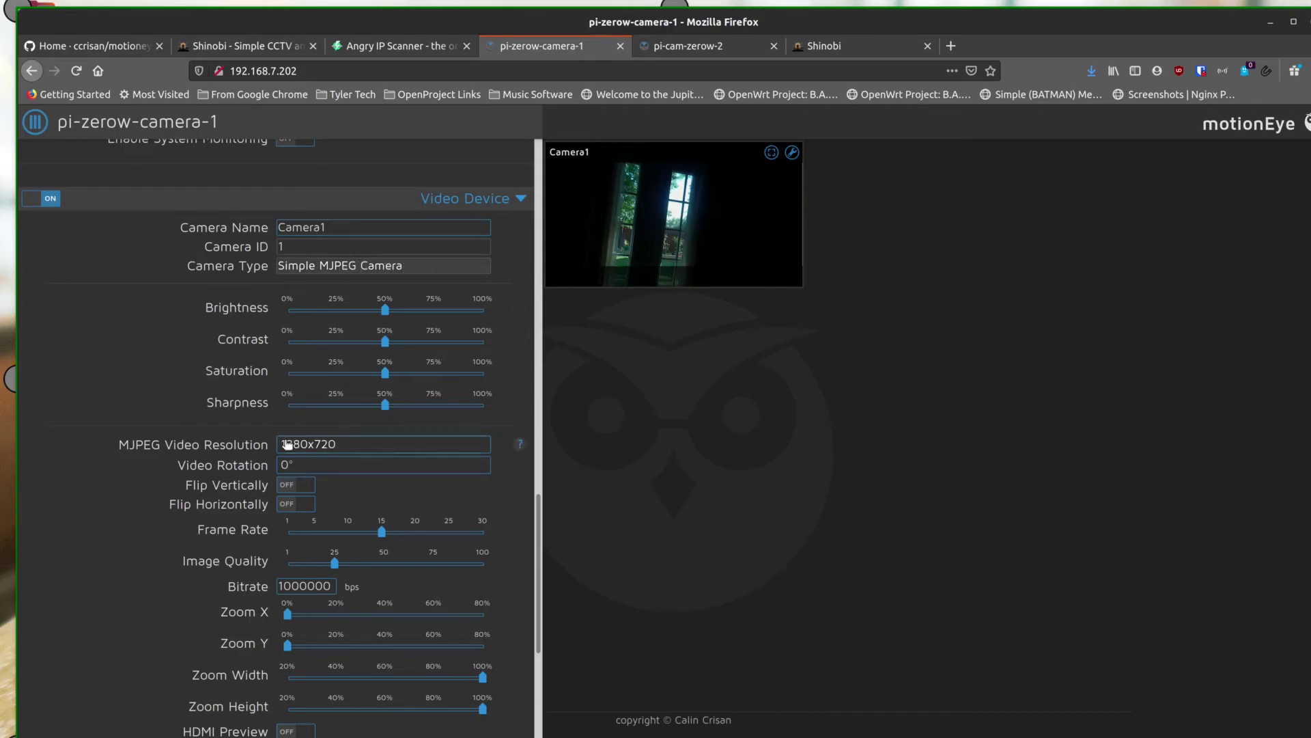
{"action": "right_click", "coordinate": [275, 465]}
{"action": "left_click", "coordinate": [258, 469]}
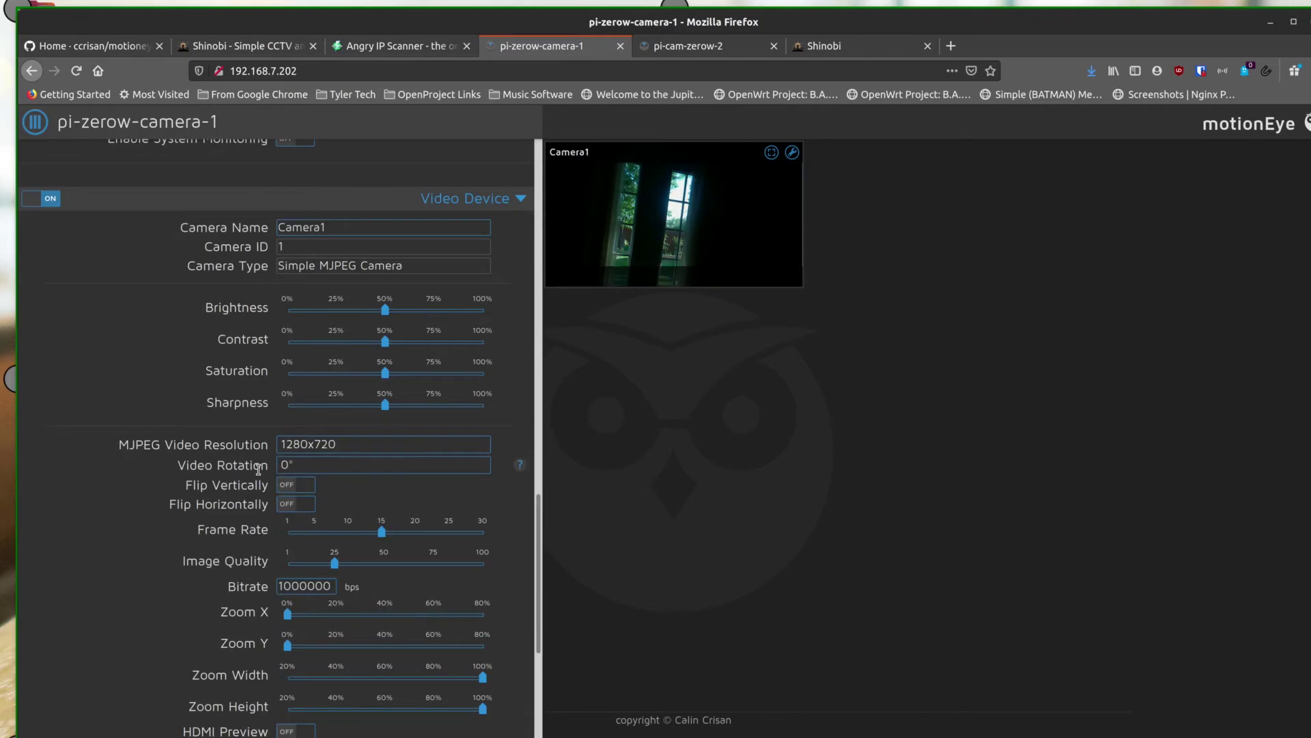
{"action": "left_click", "coordinate": [330, 464]}
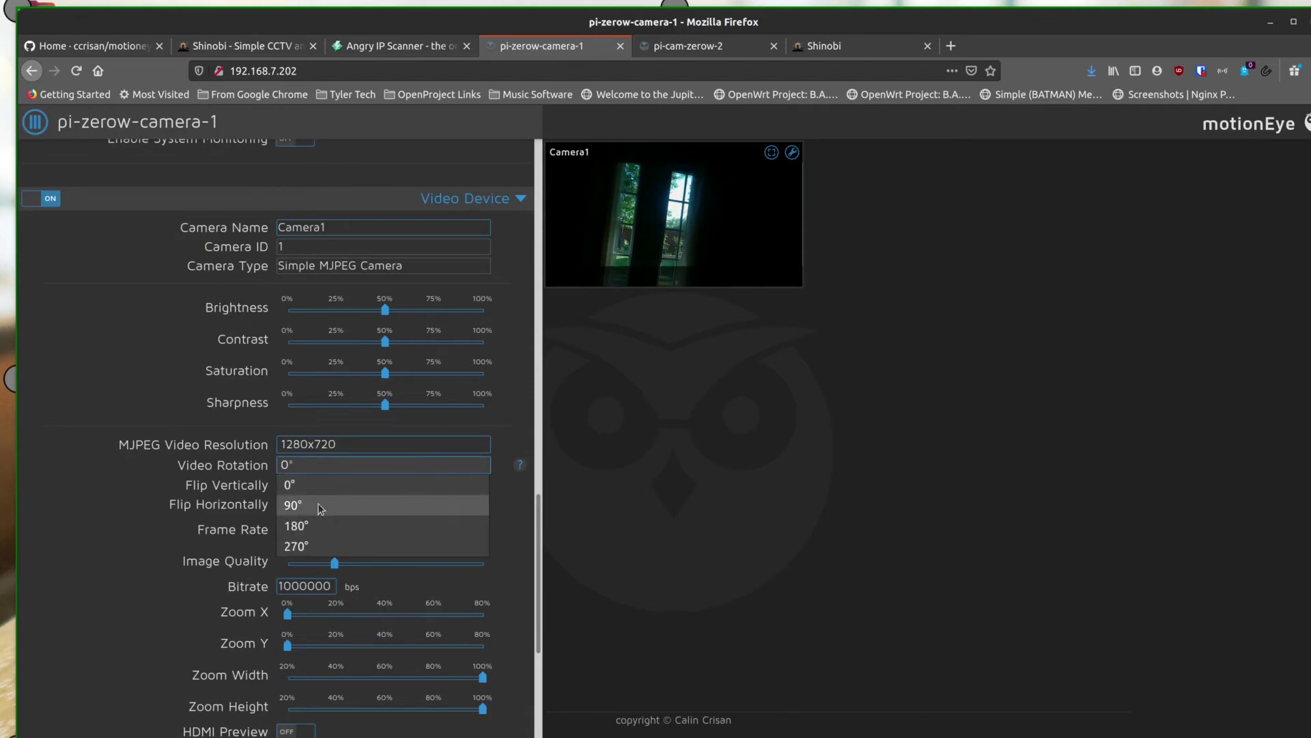
{"action": "left_click", "coordinate": [324, 526]}
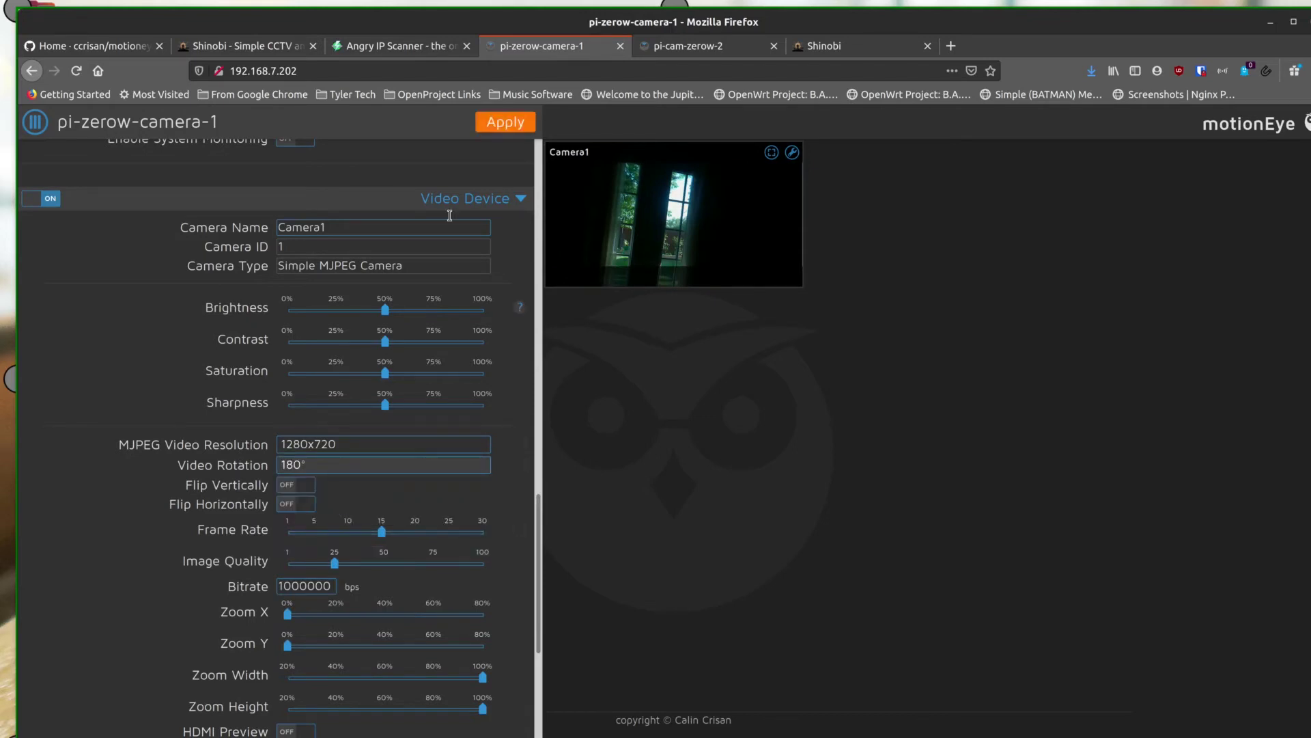
{"action": "left_click", "coordinate": [513, 127]}
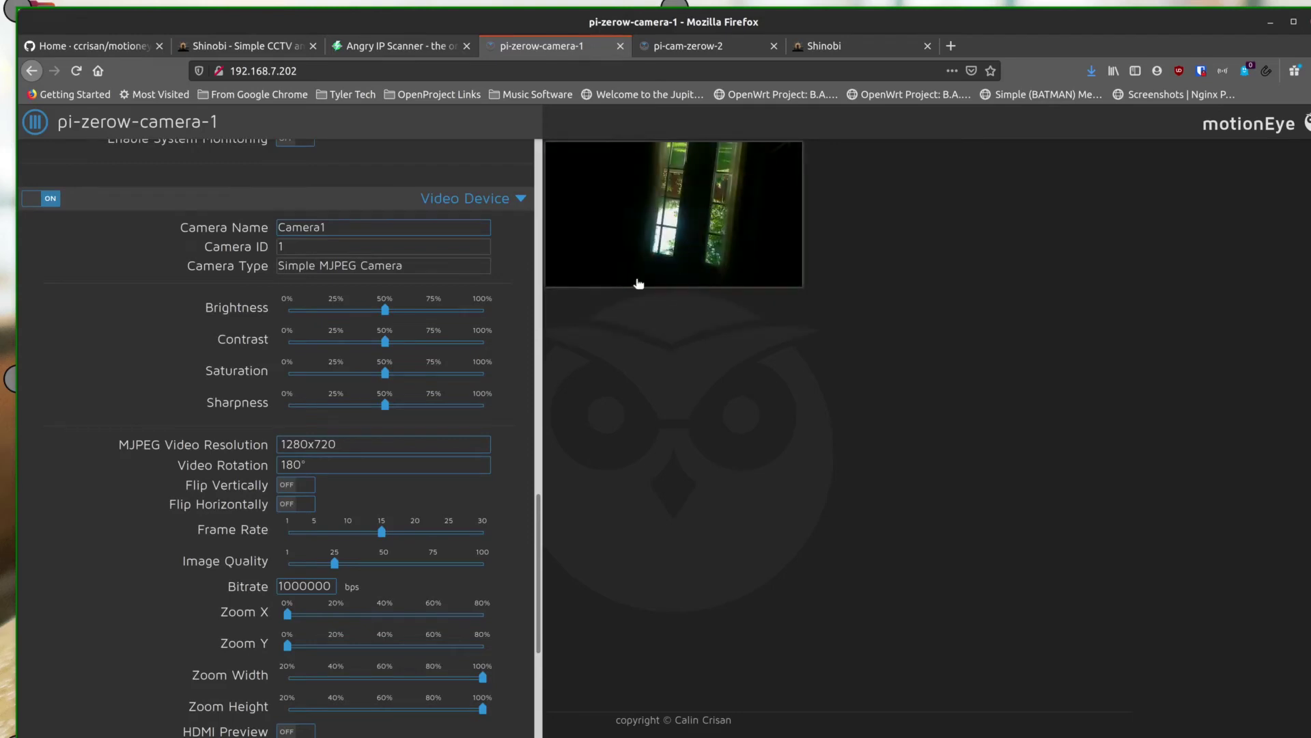
Return the video rotation to 0° and apply it
{"action": "left_click", "coordinate": [349, 466]}
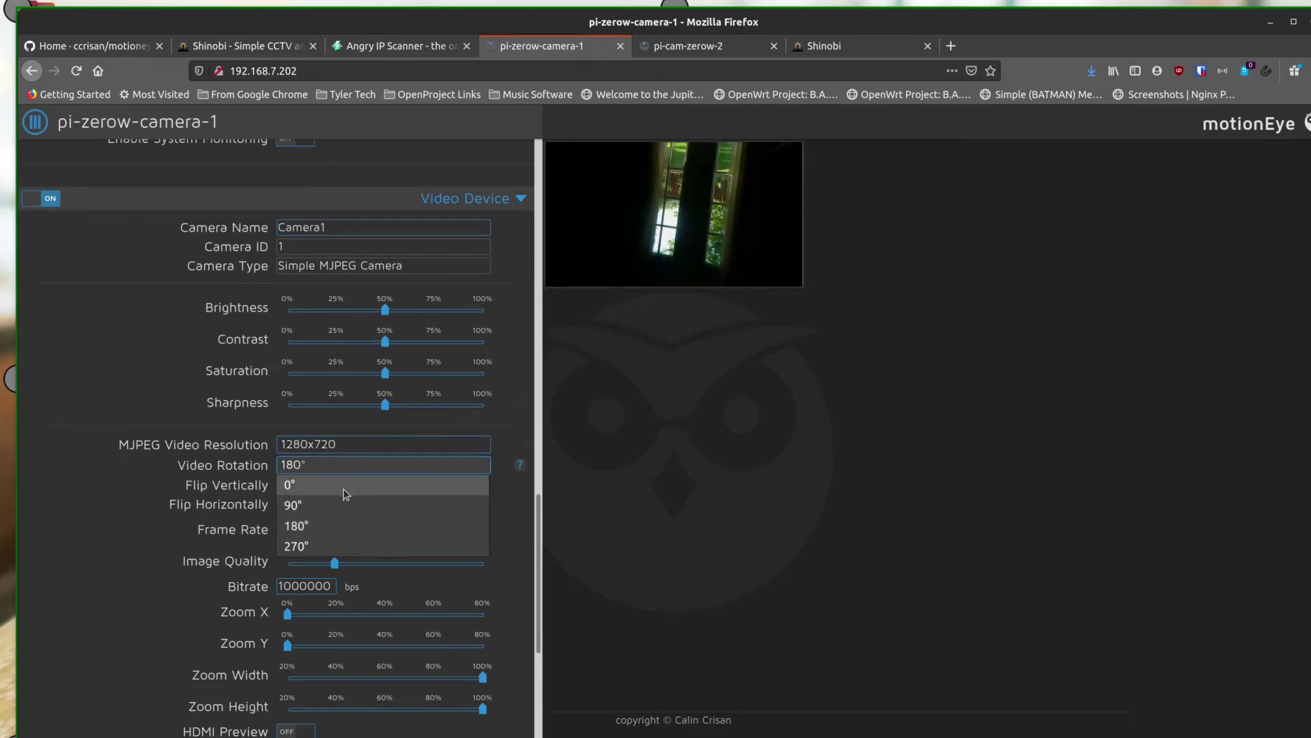
{"action": "left_click", "coordinate": [348, 485]}
{"action": "left_click", "coordinate": [504, 125]}
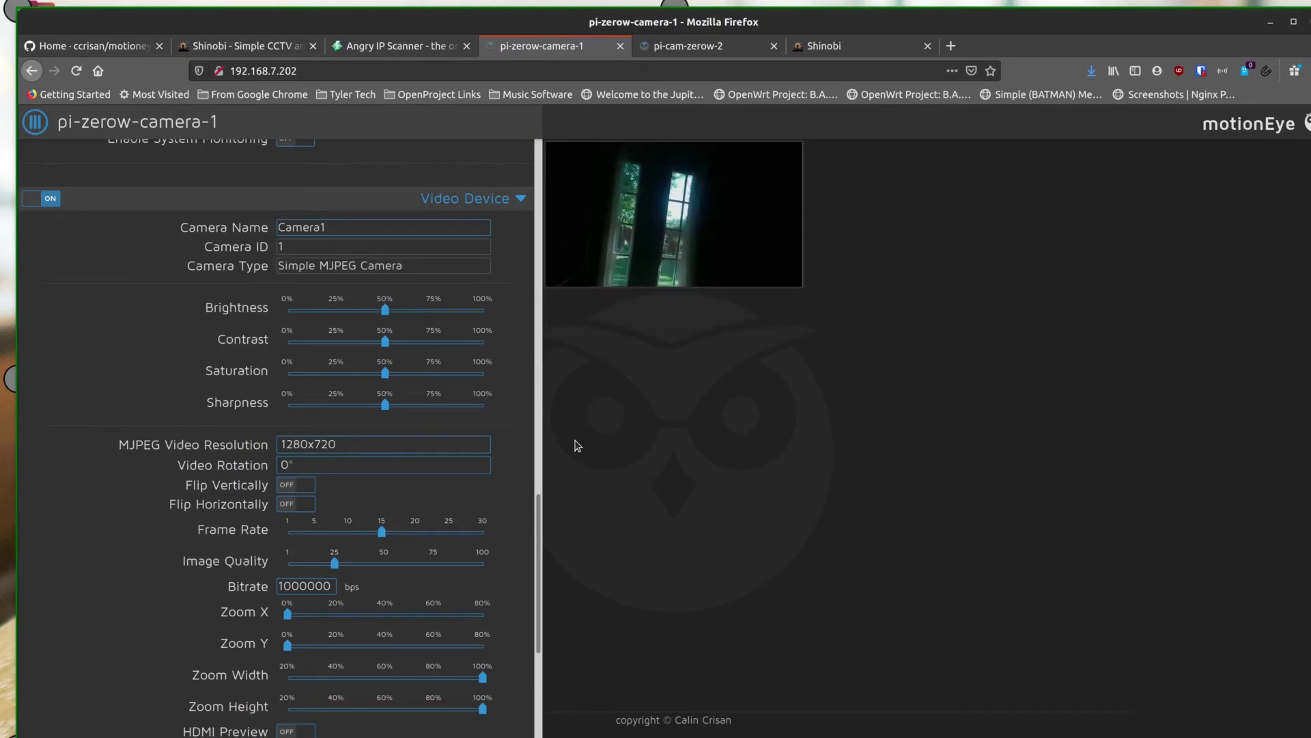
Increase Camera1's frame rate from 15 to 20 and apply it
{"action": "scroll", "coordinate": [222, 480], "scroll_direction": "down", "scroll_amount": 3}
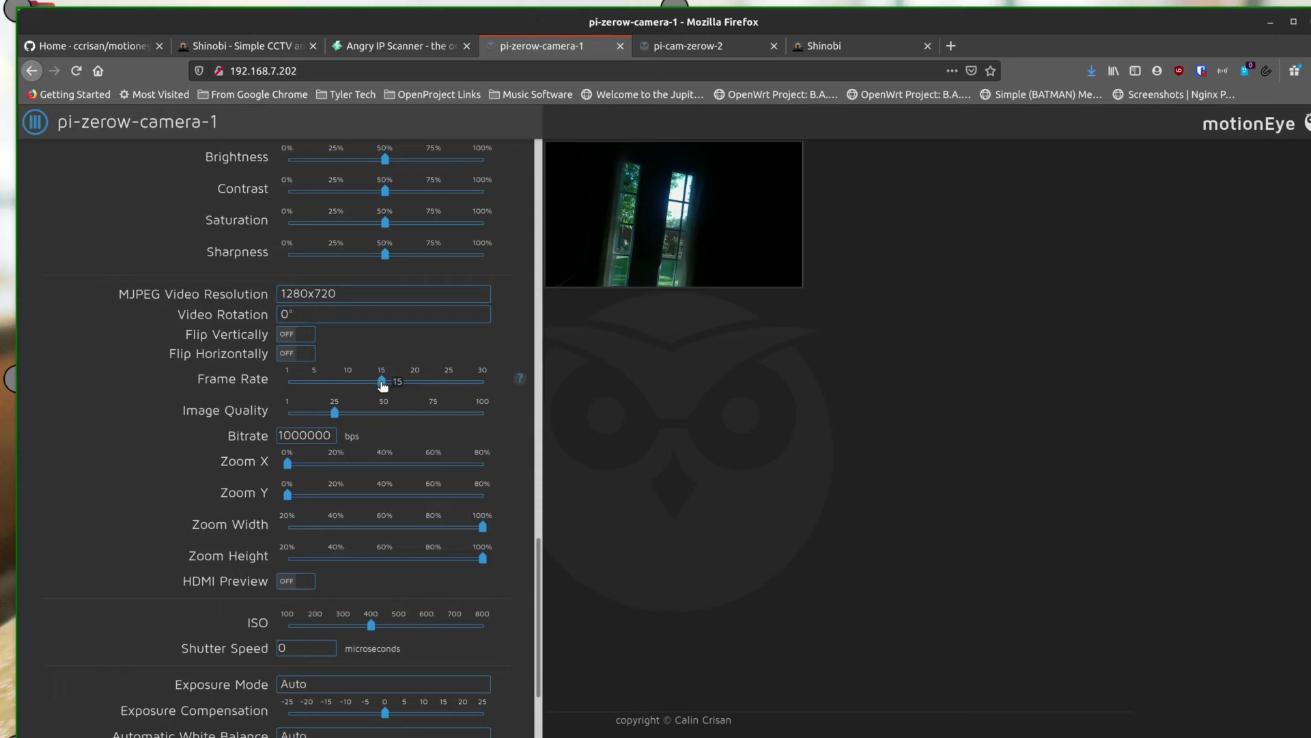
{"action": "left_click_drag", "start_coordinate": [382, 385], "coordinate": [417, 385]}
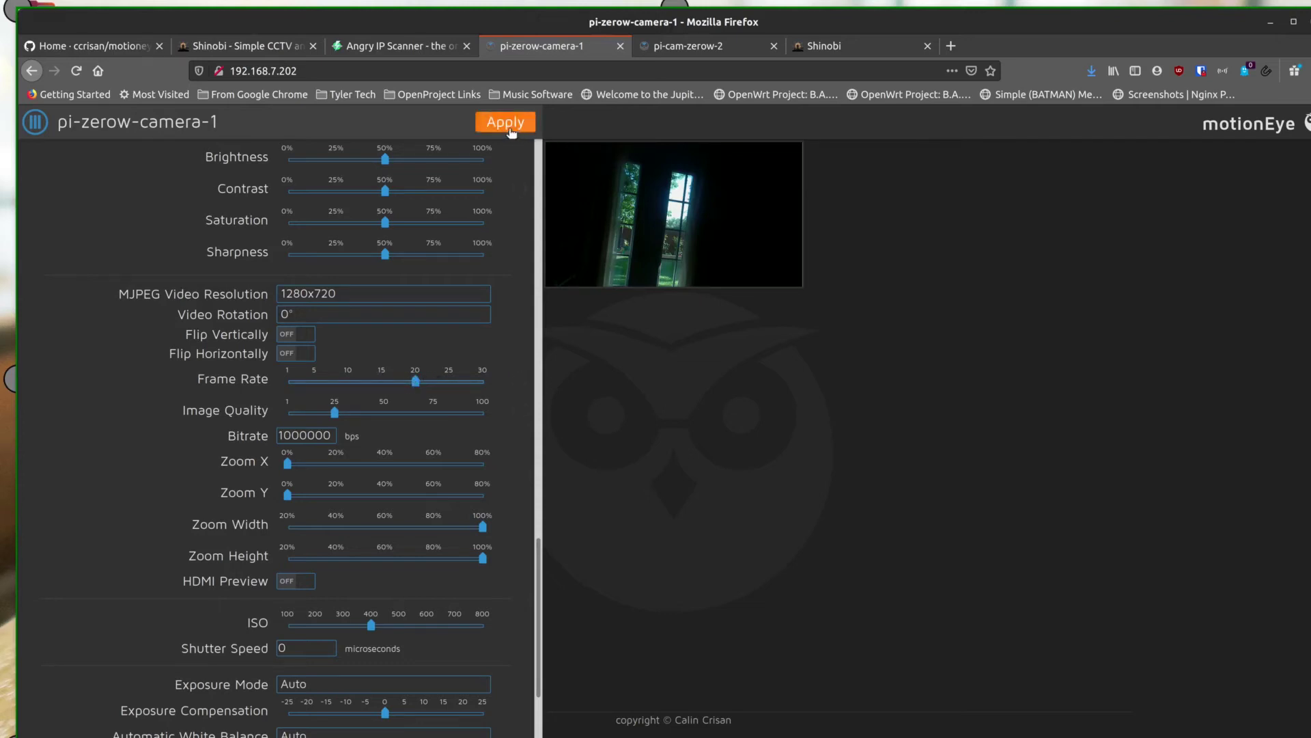
{"action": "left_click", "coordinate": [506, 122]}
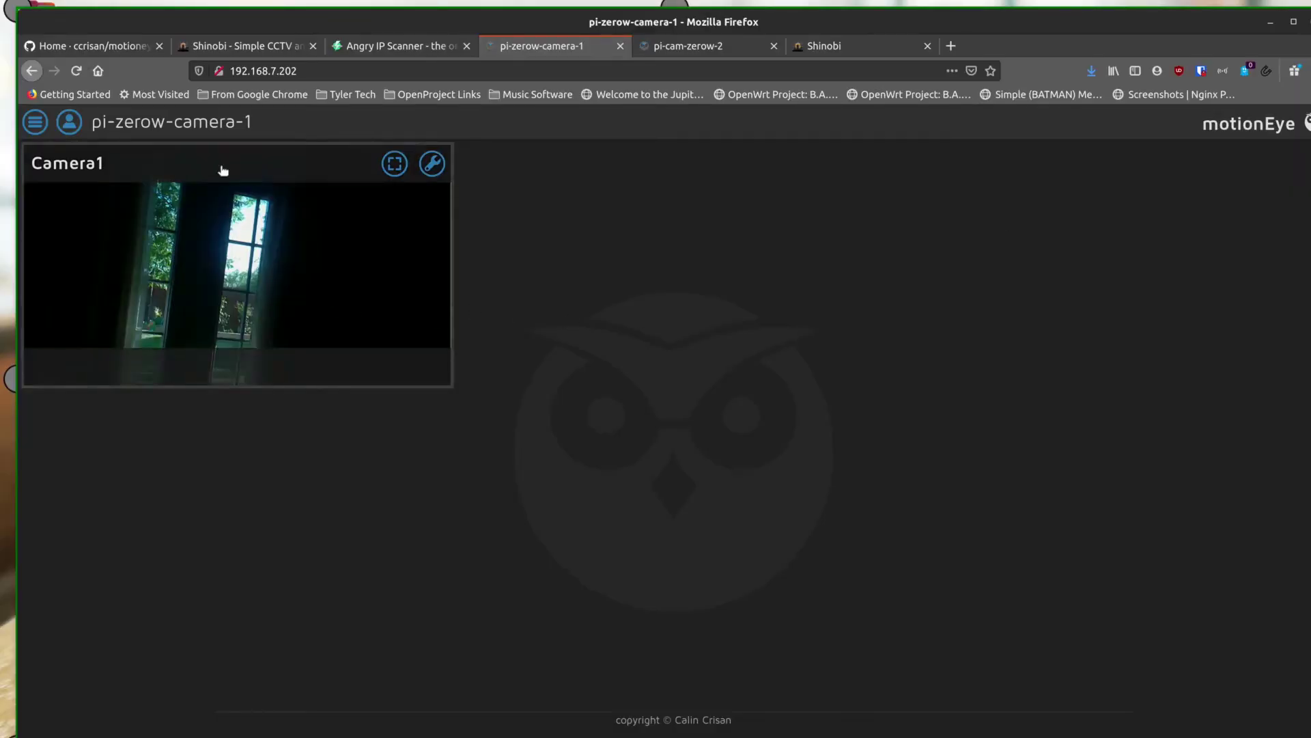
Review Video Device settings: frame rate 20, image quality 25%, bitrate 1000000
{"action": "left_click", "coordinate": [35, 121]}
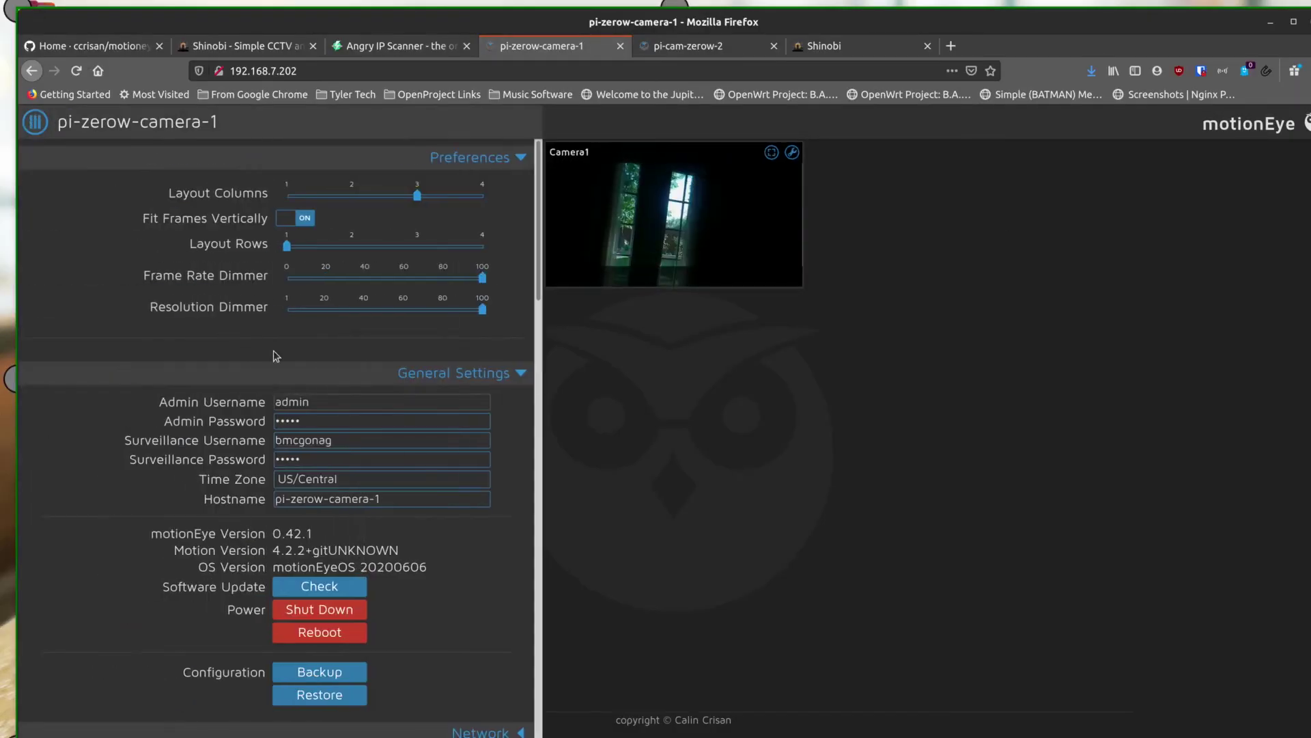
{"action": "scroll", "coordinate": [247, 386], "scroll_direction": "down", "scroll_amount": 12}
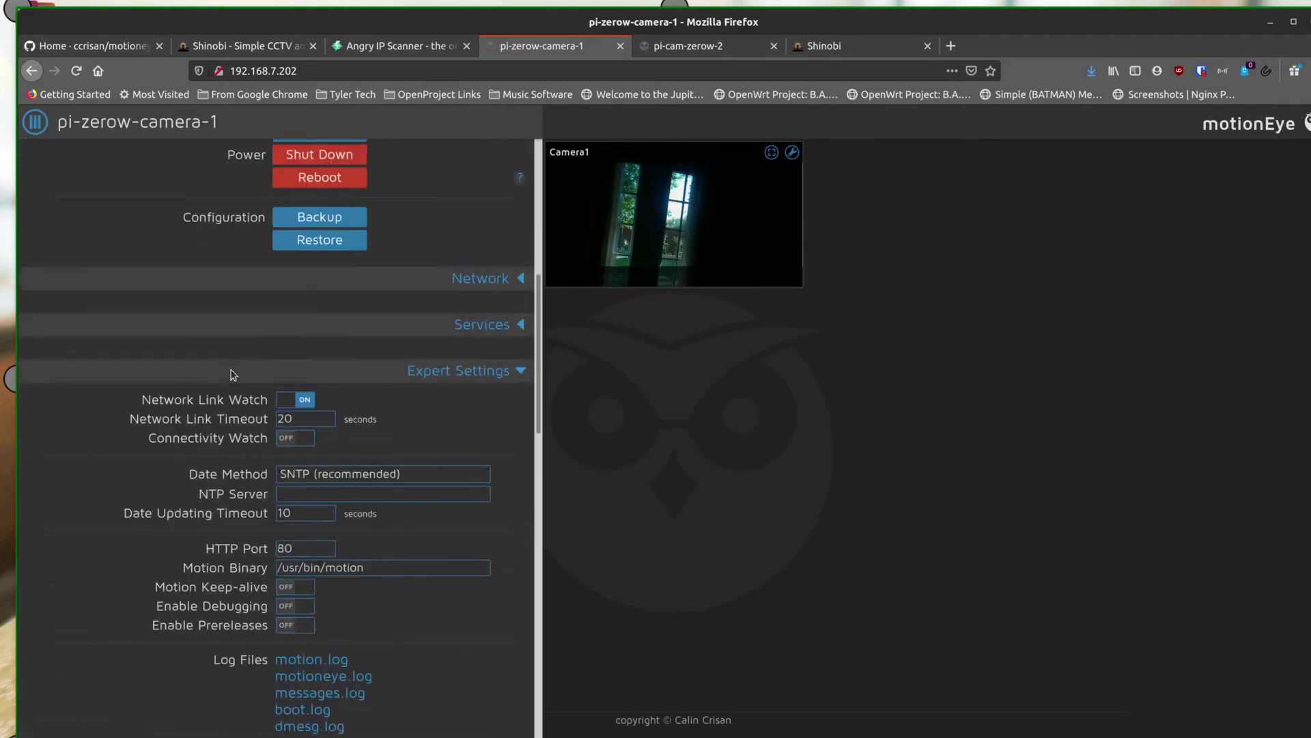
{"action": "scroll", "coordinate": [231, 369], "scroll_direction": "down", "scroll_amount": 14}
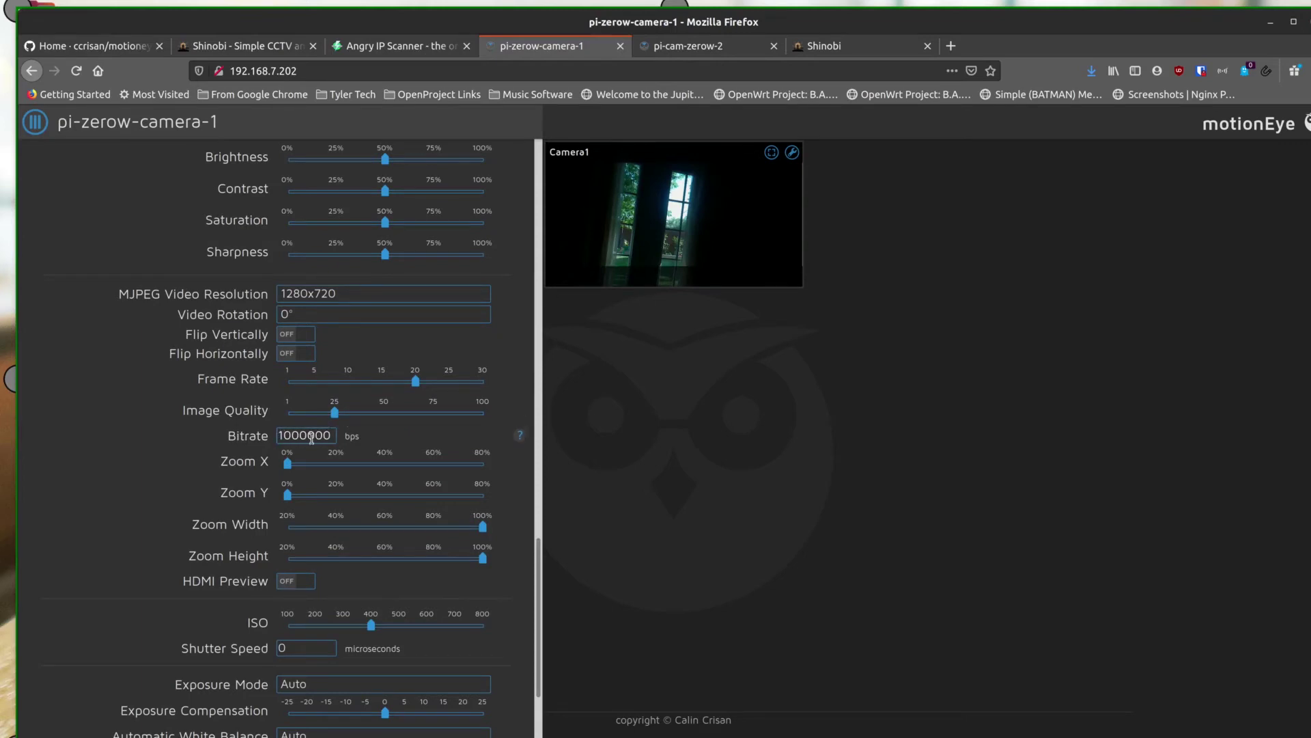
{"action": "scroll", "coordinate": [263, 463], "scroll_direction": "down", "scroll_amount": 3}
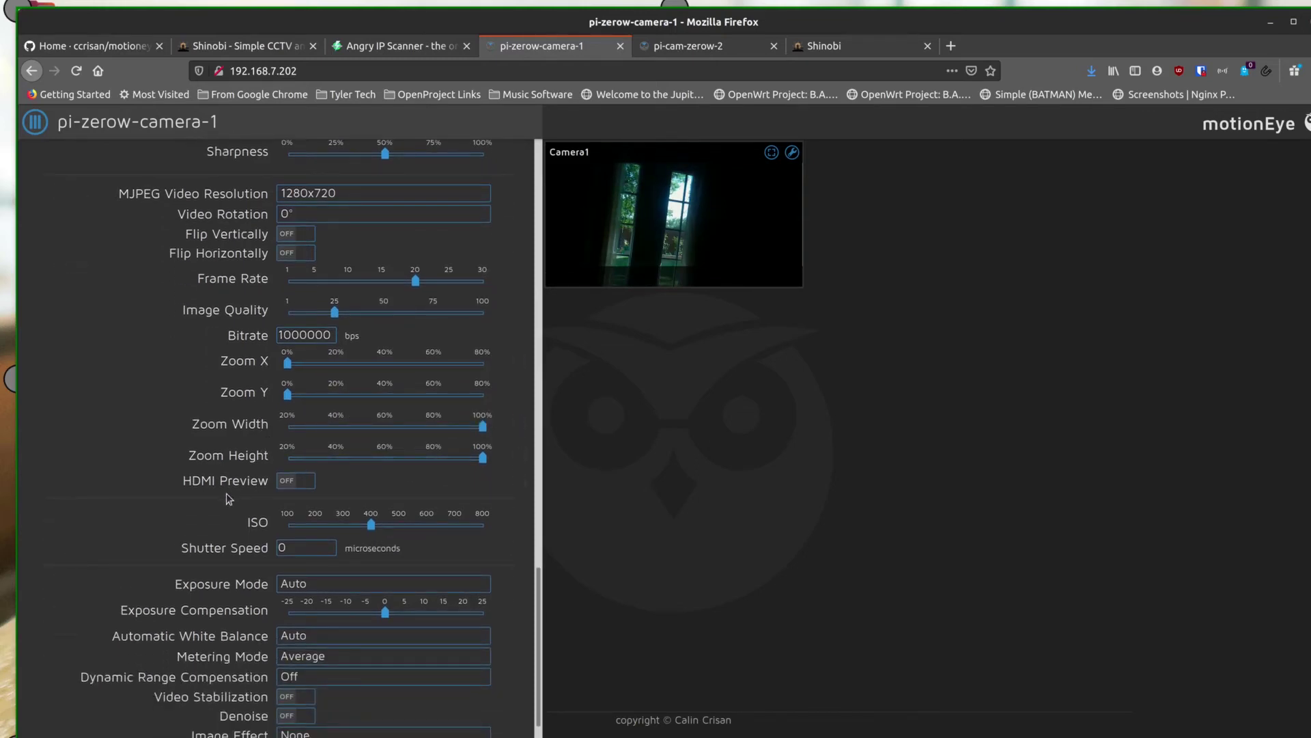
{"action": "scroll", "coordinate": [229, 500], "scroll_direction": "down", "scroll_amount": 2}
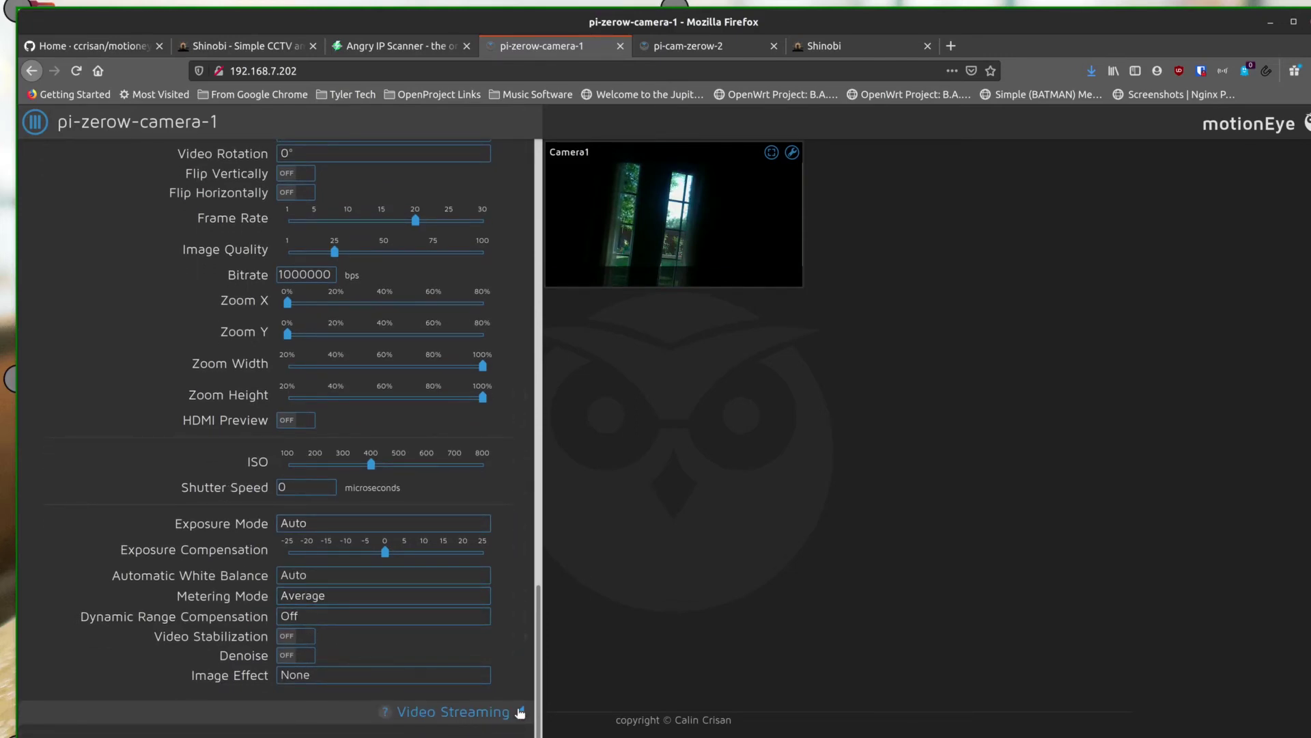
{"action": "scroll", "coordinate": [521, 320], "scroll_direction": "up", "scroll_amount": 8}
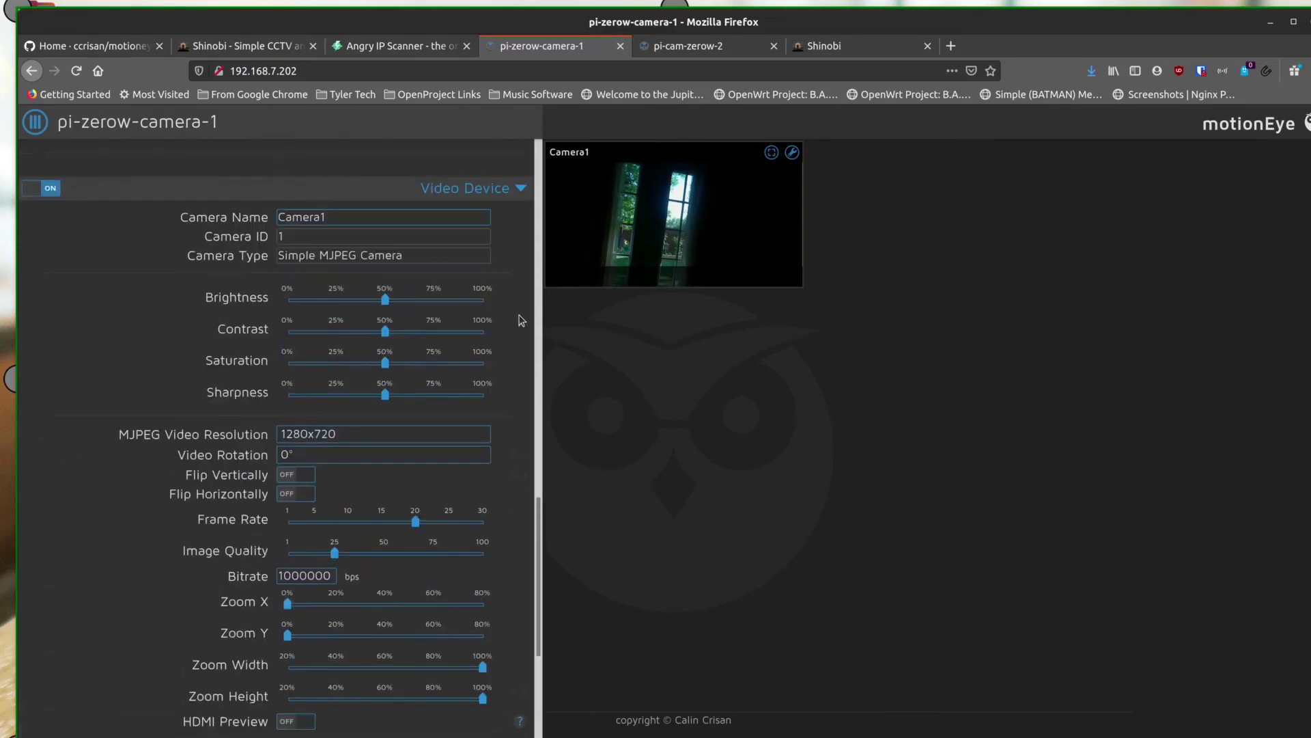
{"action": "left_click", "coordinate": [522, 189]}
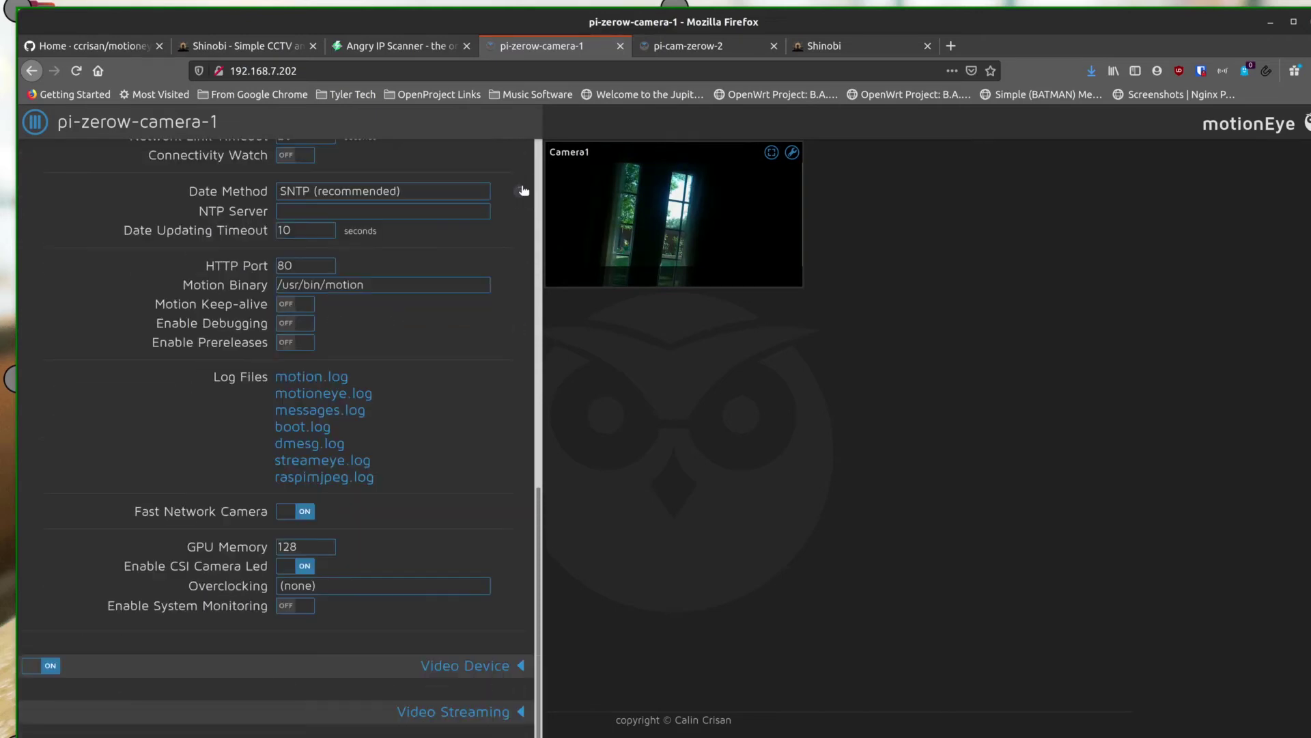
{"action": "left_click", "coordinate": [522, 711]}
{"action": "scroll", "coordinate": [415, 542], "scroll_direction": "down", "scroll_amount": 3}
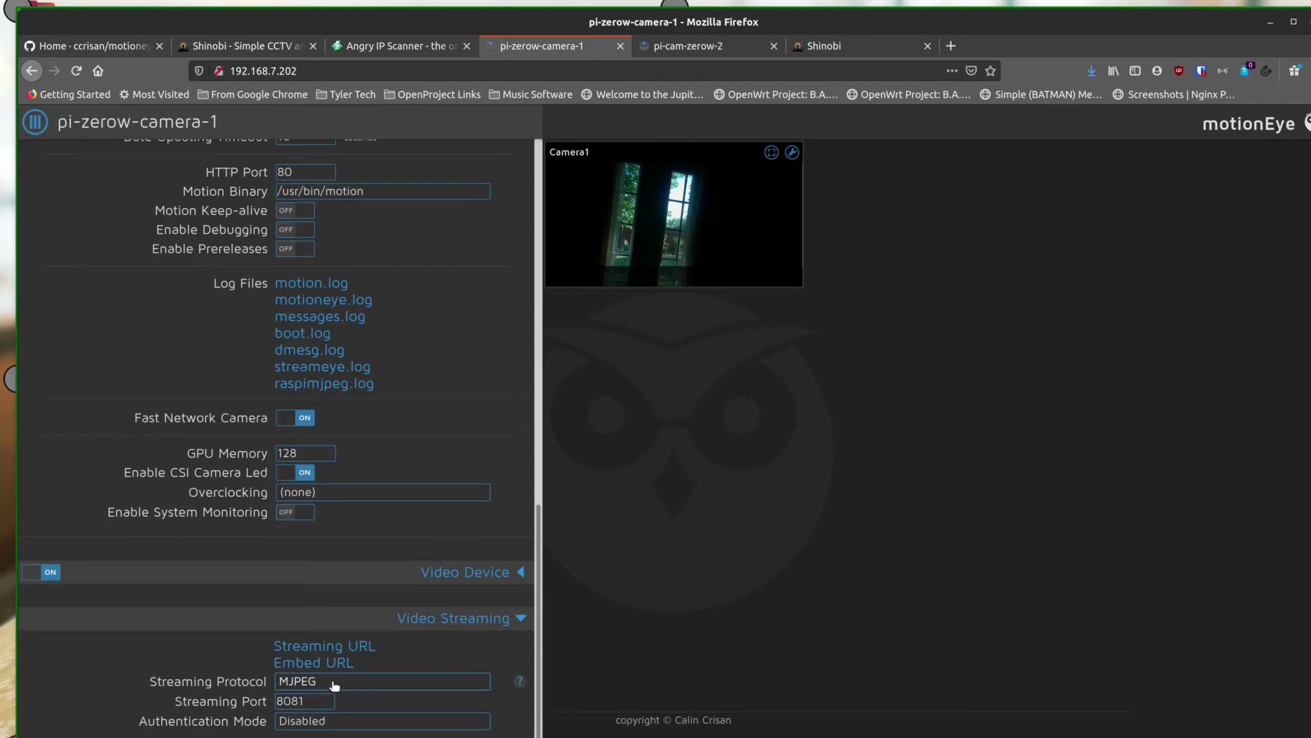
{"action": "left_click", "coordinate": [360, 681]}
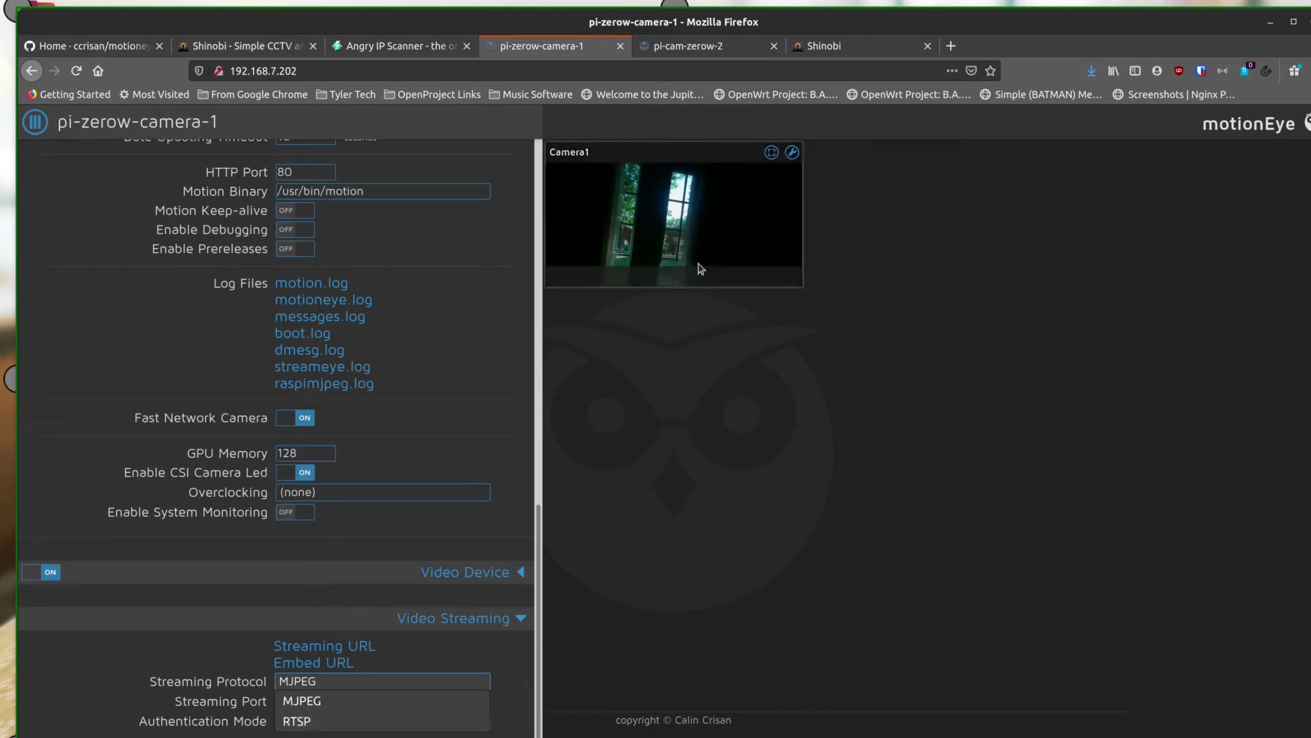
{"action": "left_click", "coordinate": [437, 644]}
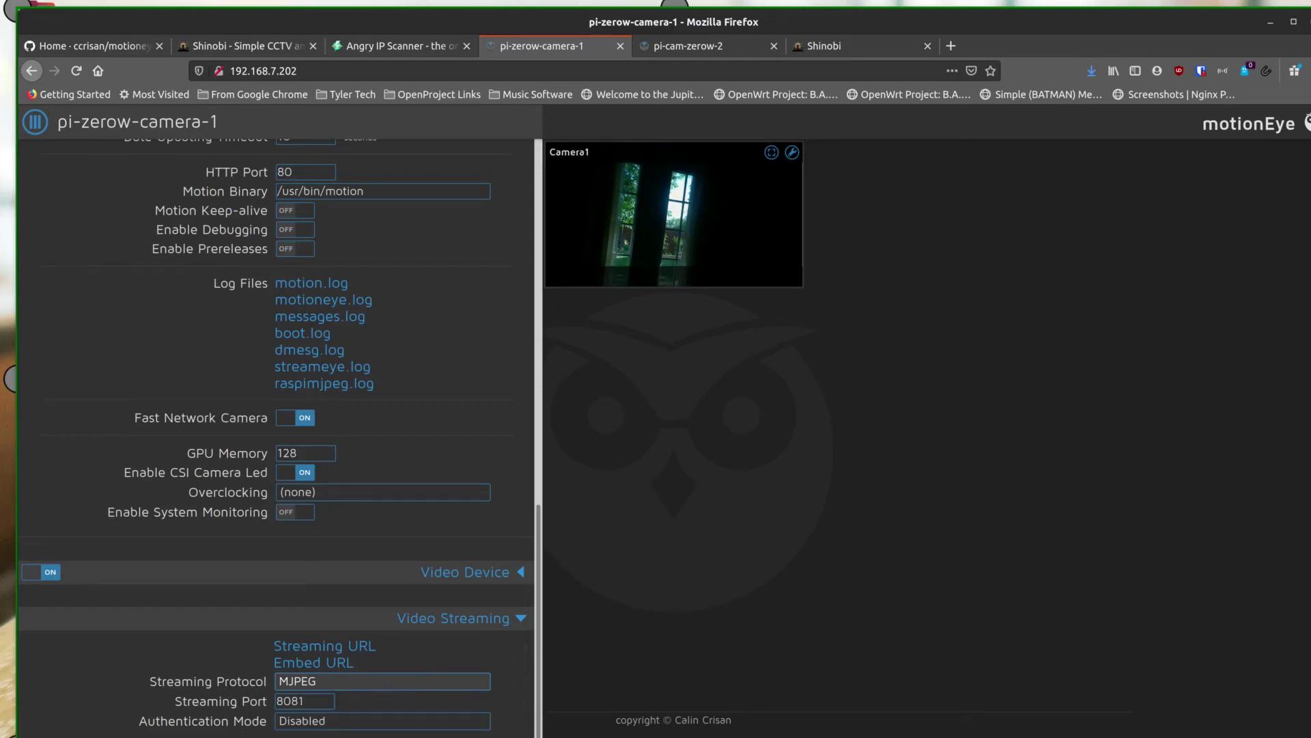
{"action": "left_click", "coordinate": [346, 723]}
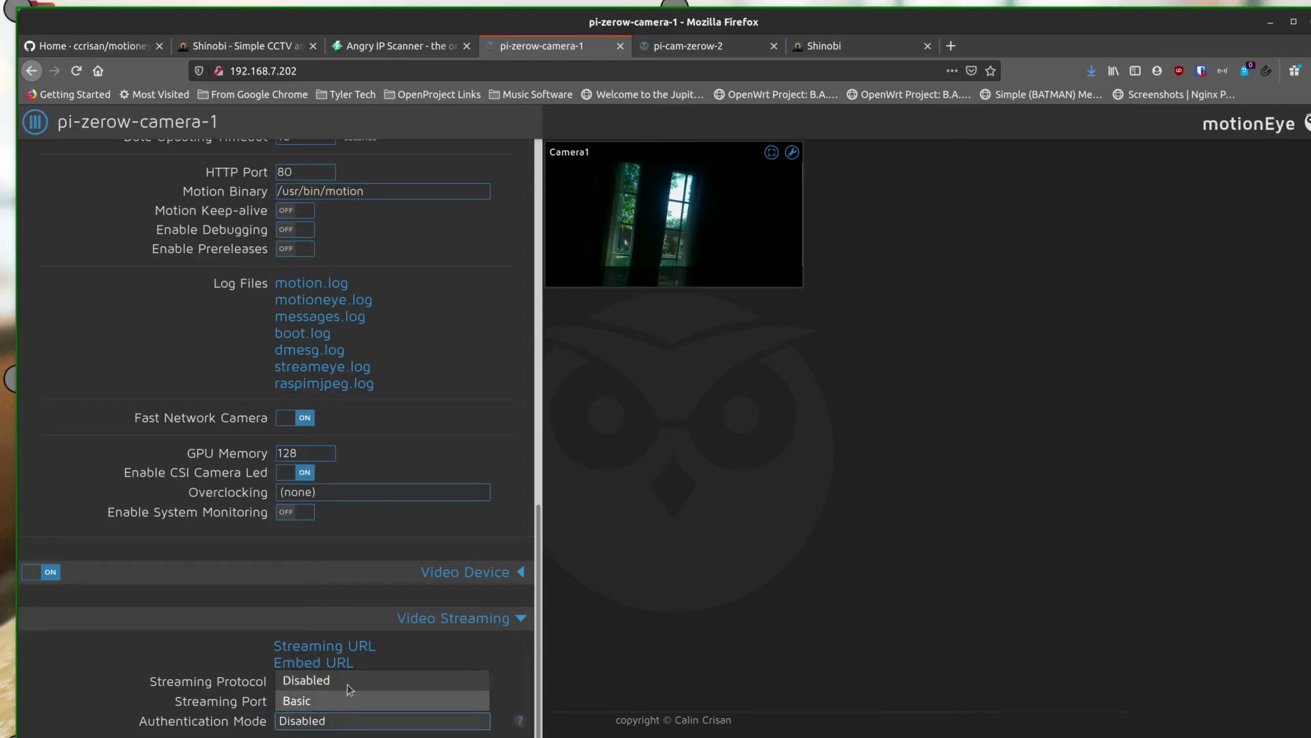
{"action": "left_click", "coordinate": [266, 661]}
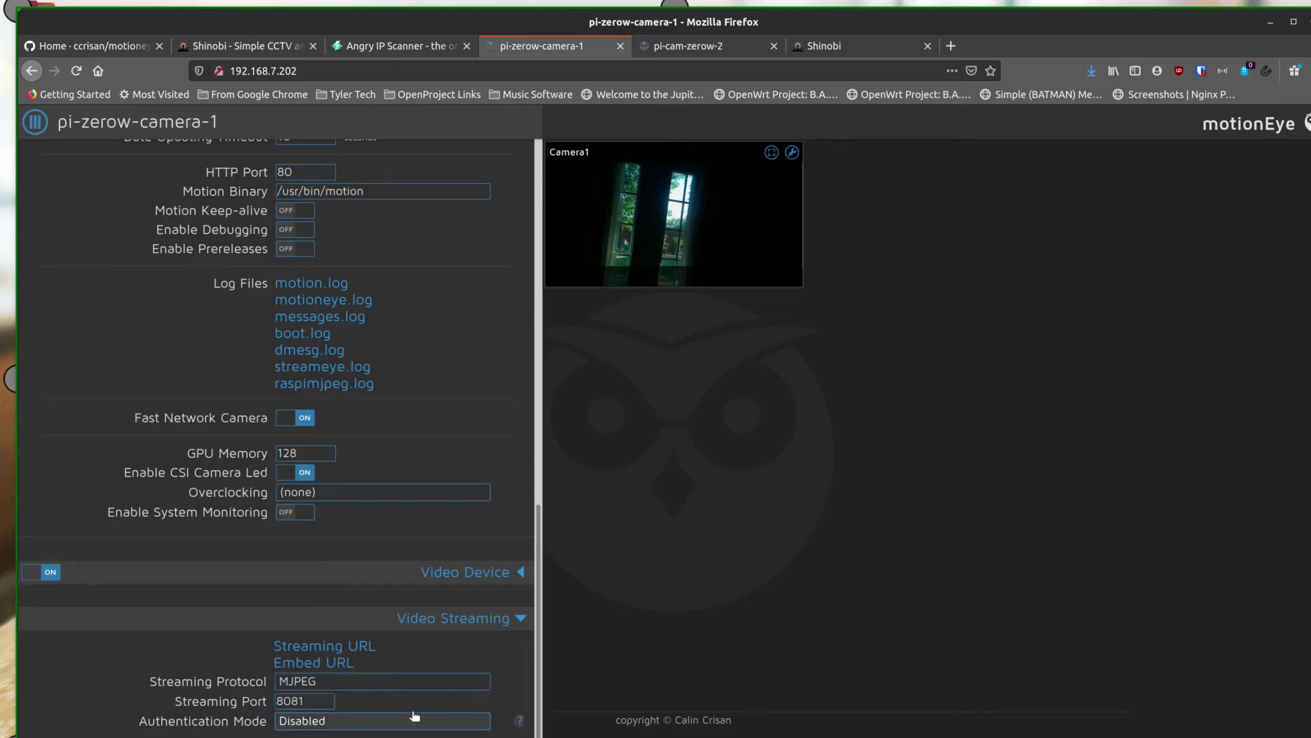
{"action": "scroll", "coordinate": [452, 452], "scroll_direction": "up", "scroll_amount": 10}
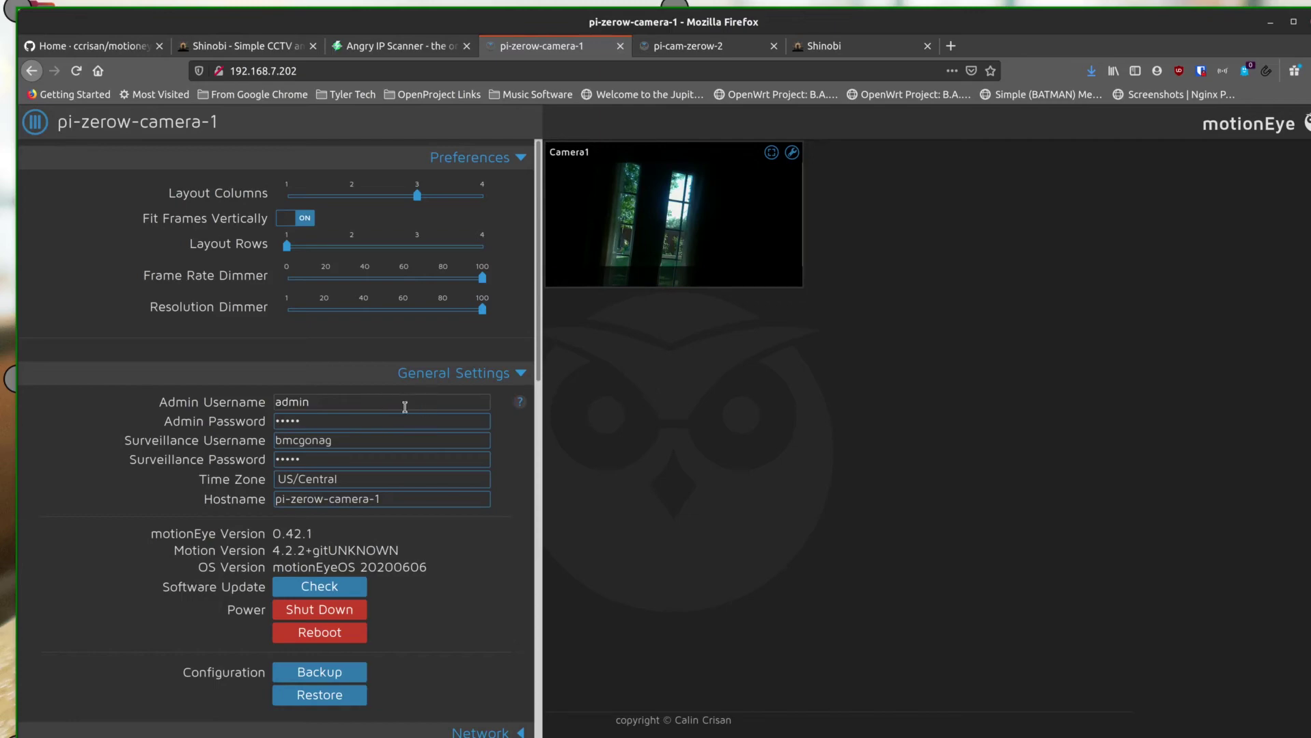
Hide the settings panel to show Camera1's live view and bring up the login dialog
{"action": "scroll", "coordinate": [419, 609], "scroll_direction": "down", "scroll_amount": 12}
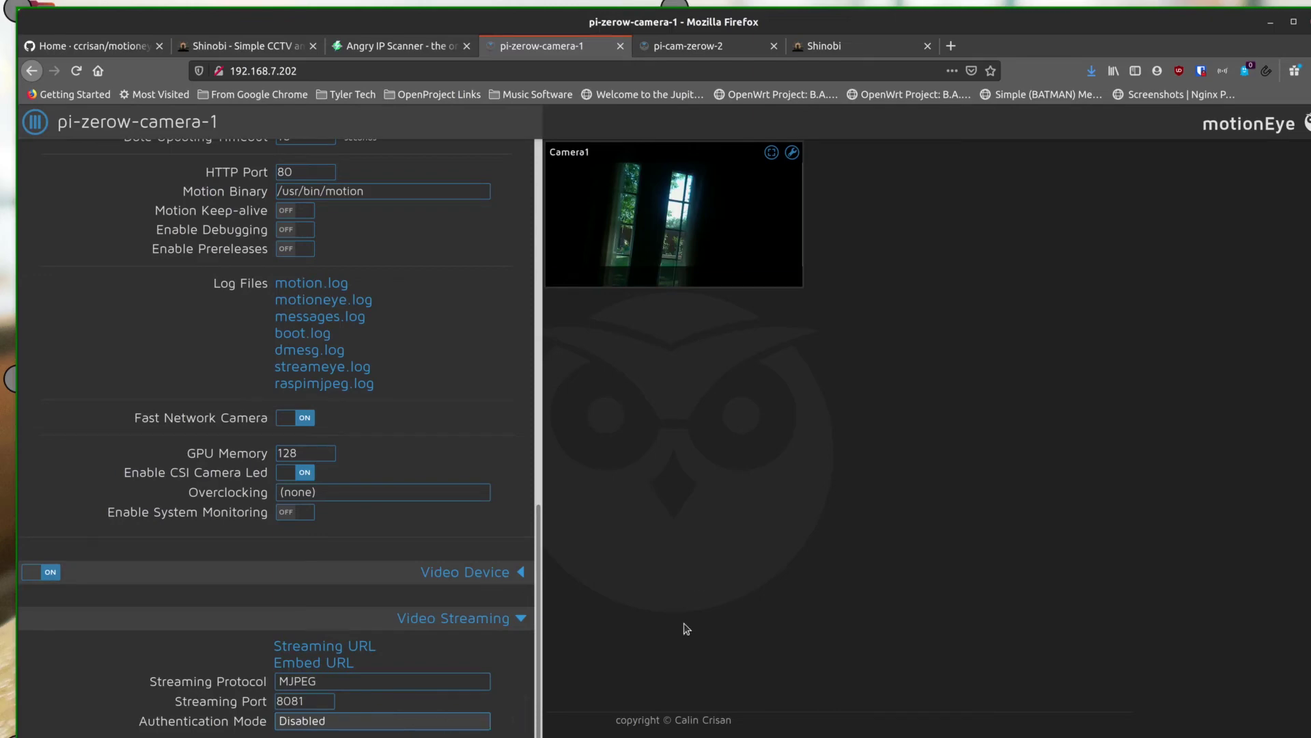
{"action": "scroll", "coordinate": [458, 389], "scroll_direction": "up", "scroll_amount": 13}
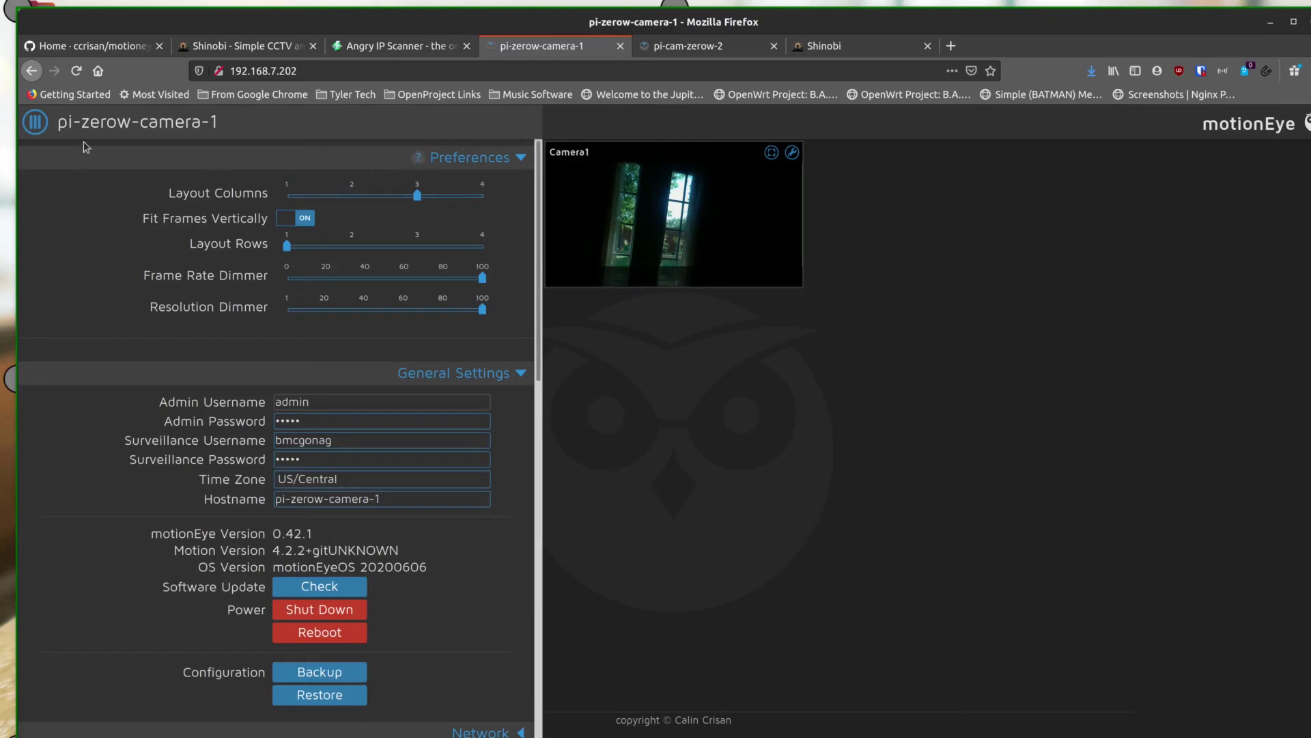
{"action": "left_click", "coordinate": [42, 124]}
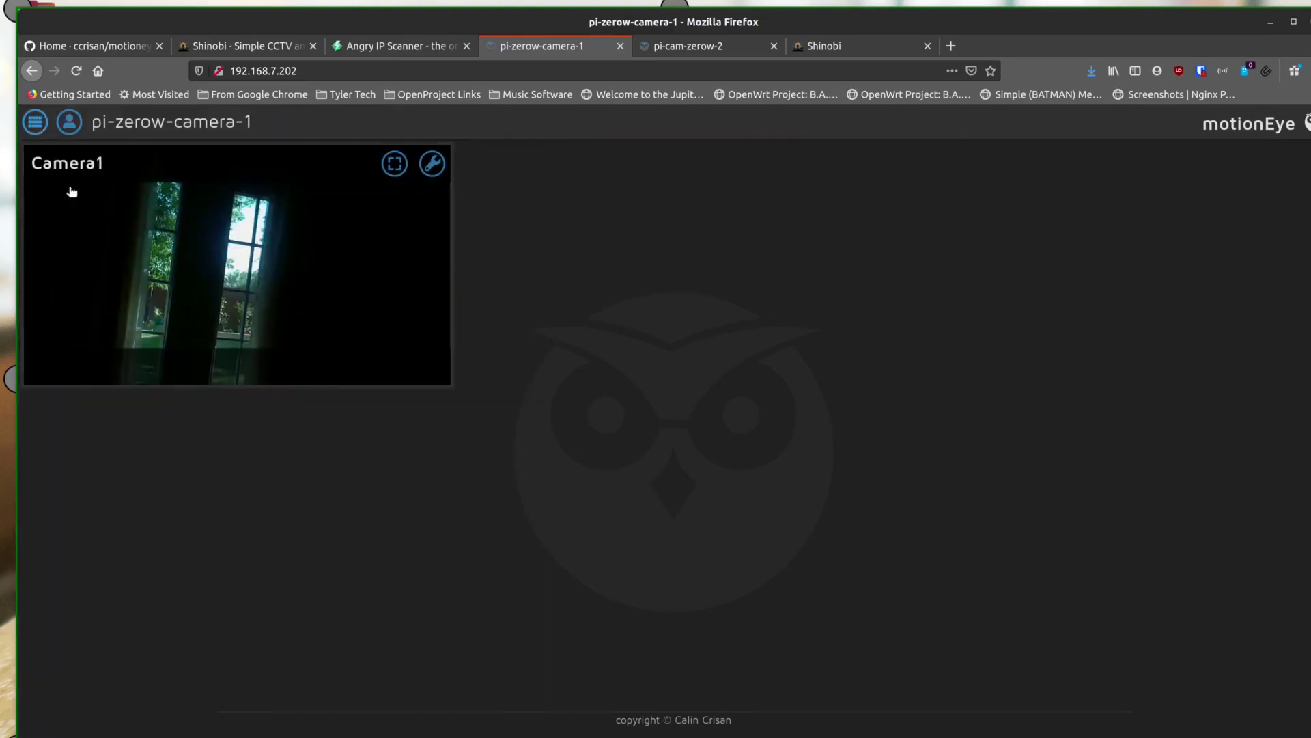
{"action": "left_click", "coordinate": [72, 126]}
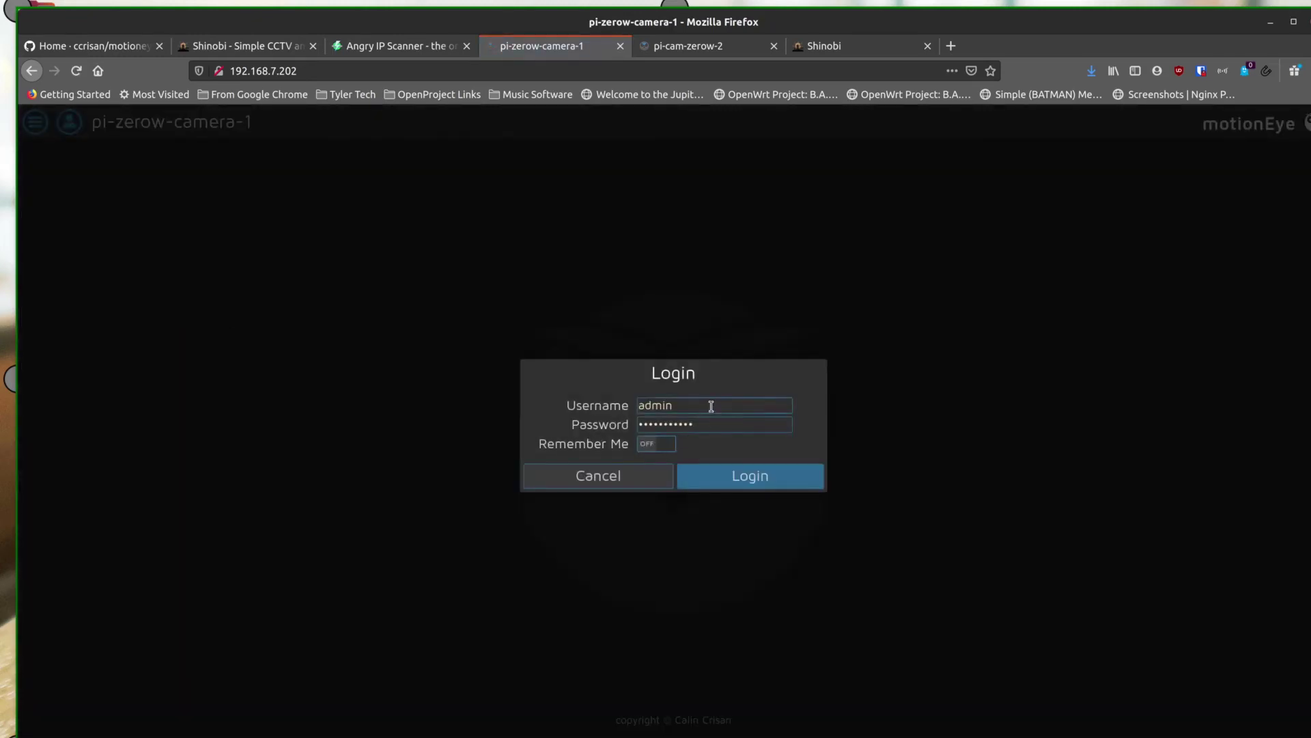
Log in as the surveillance user, replacing the admin username and entering its password
{"action": "left_click_drag", "start_coordinate": [711, 404], "coordinate": [598, 402]}
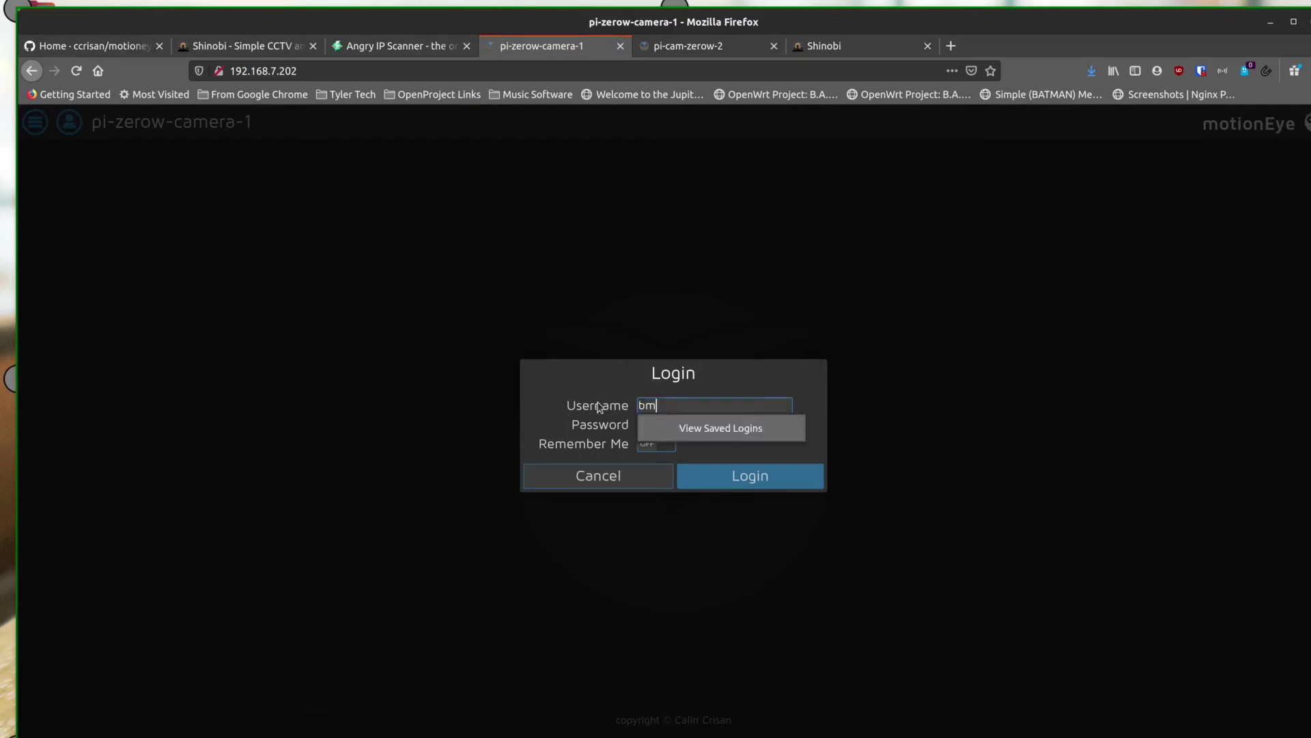
{"action": "key", "text": "Tab"}
{"action": "type", "text": "•••••••••••"}
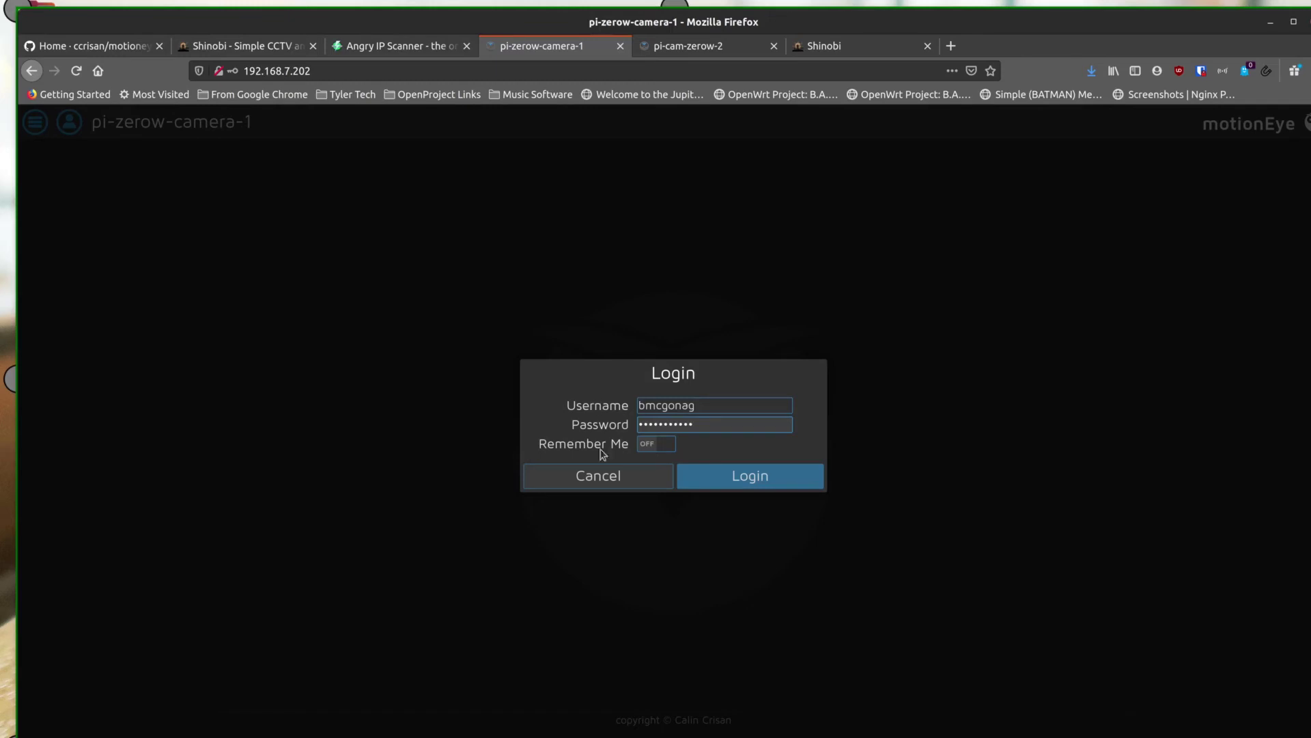
{"action": "left_click", "coordinate": [701, 475]}
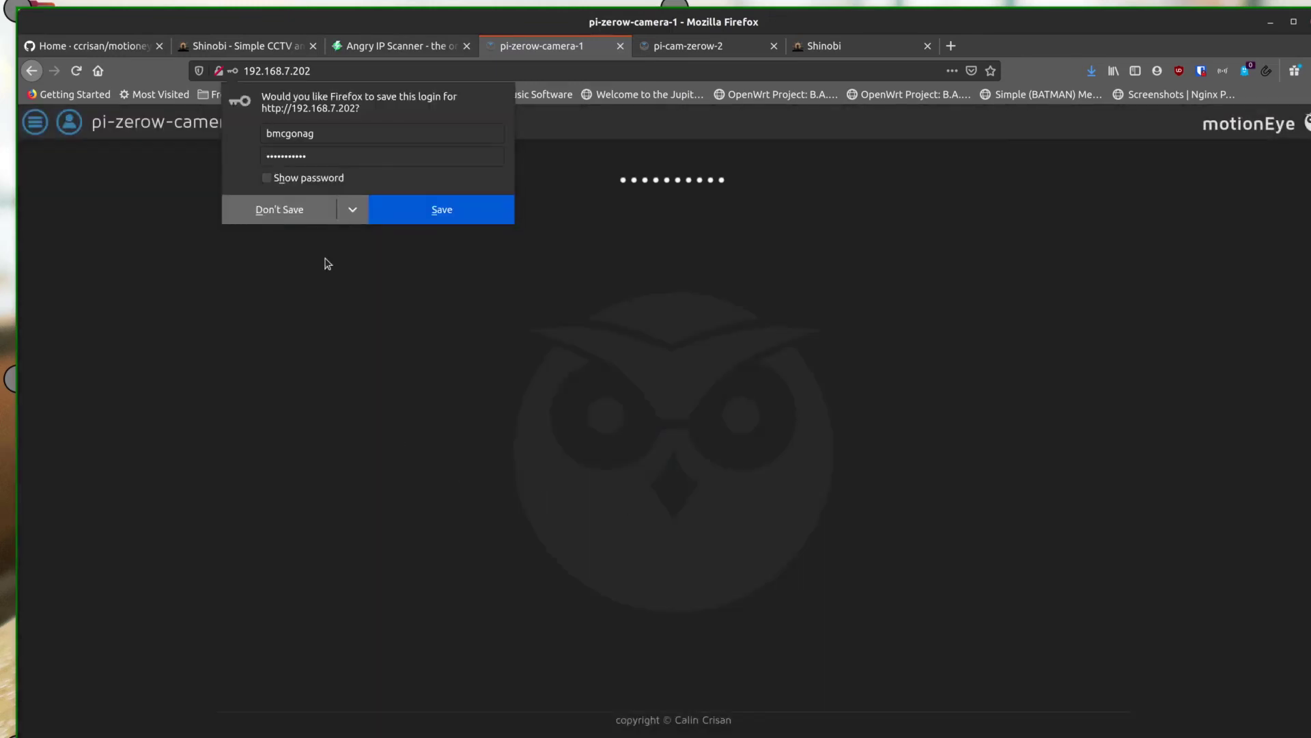
Decline saving the login, check the reduced settings, and switch to the pi-cam-zerow-2 page
{"action": "left_click", "coordinate": [311, 209]}
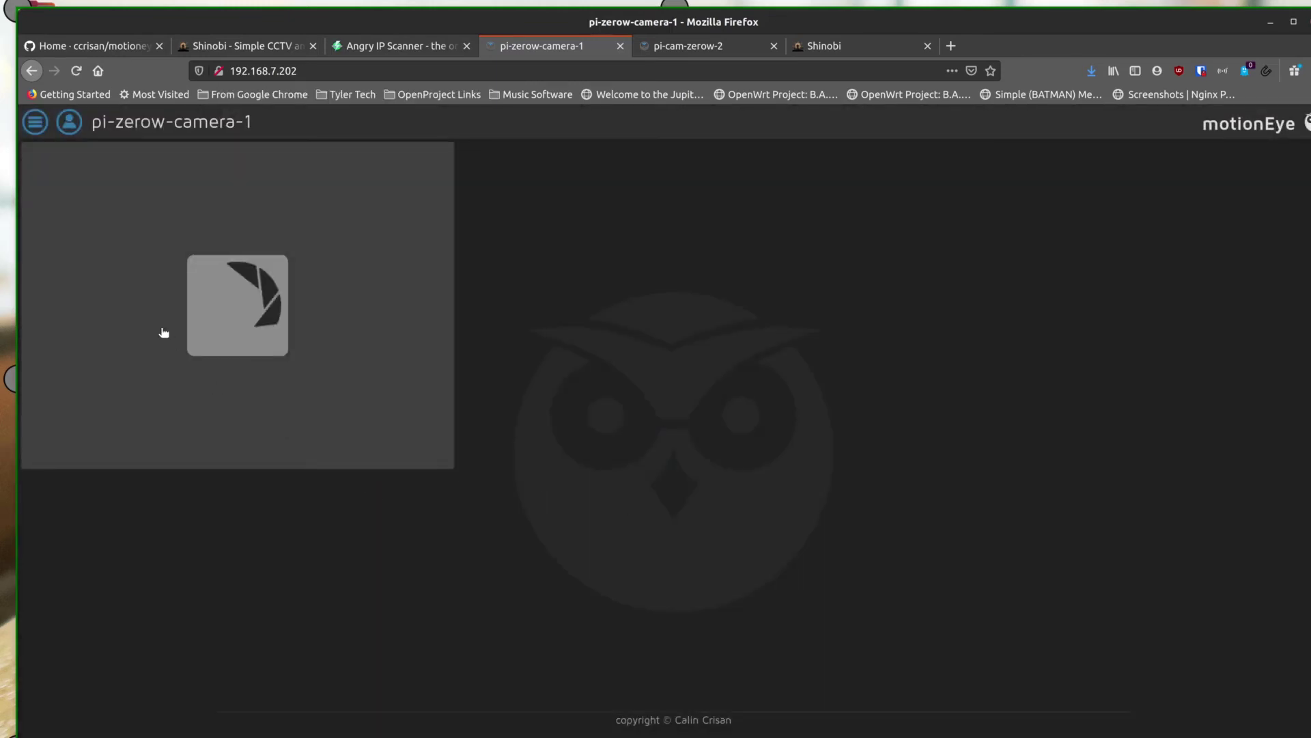
{"action": "left_click", "coordinate": [36, 122]}
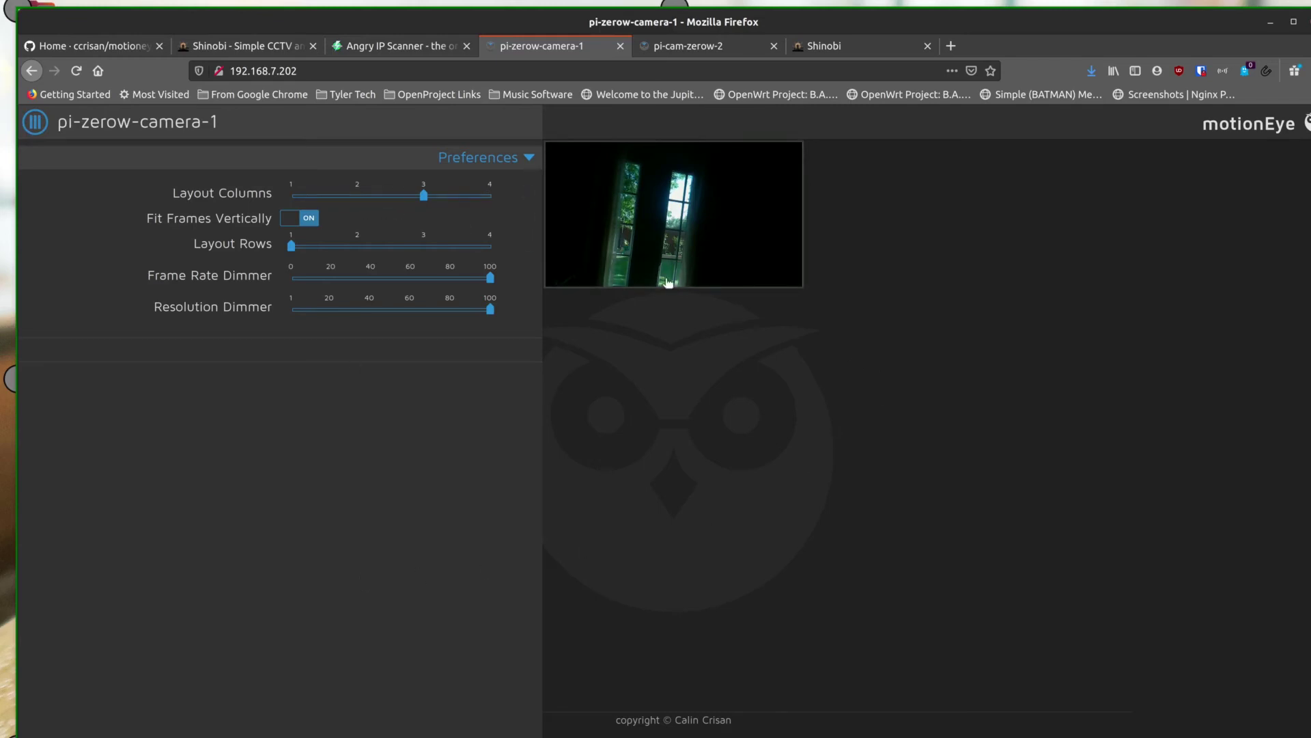
{"action": "key", "text": "ctrl+Tab"}
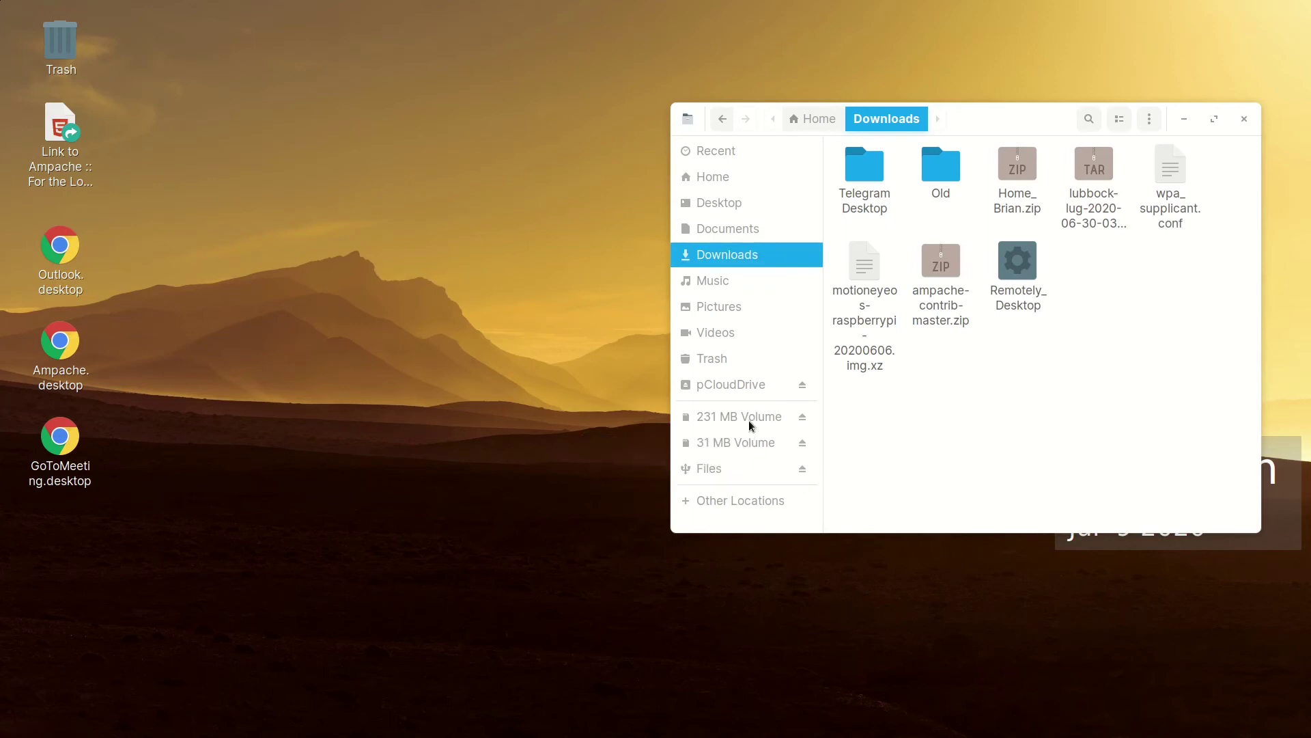
Browse the 231 MB and 31 MB volumes to view the ssh and wpa_supplicant.conf boot files
{"action": "left_click_drag", "start_coordinate": [990, 122], "coordinate": [757, 123]}
{"action": "left_click", "coordinate": [518, 415]}
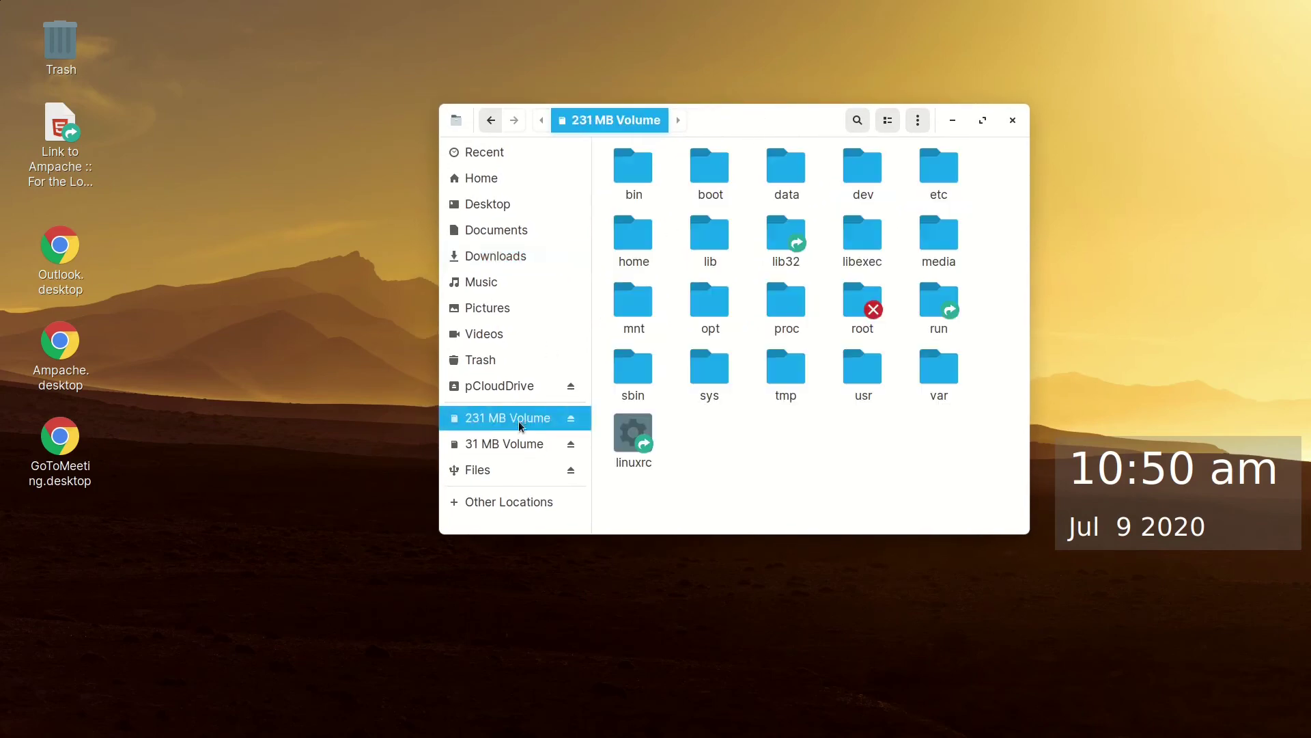
{"action": "left_click", "coordinate": [518, 448]}
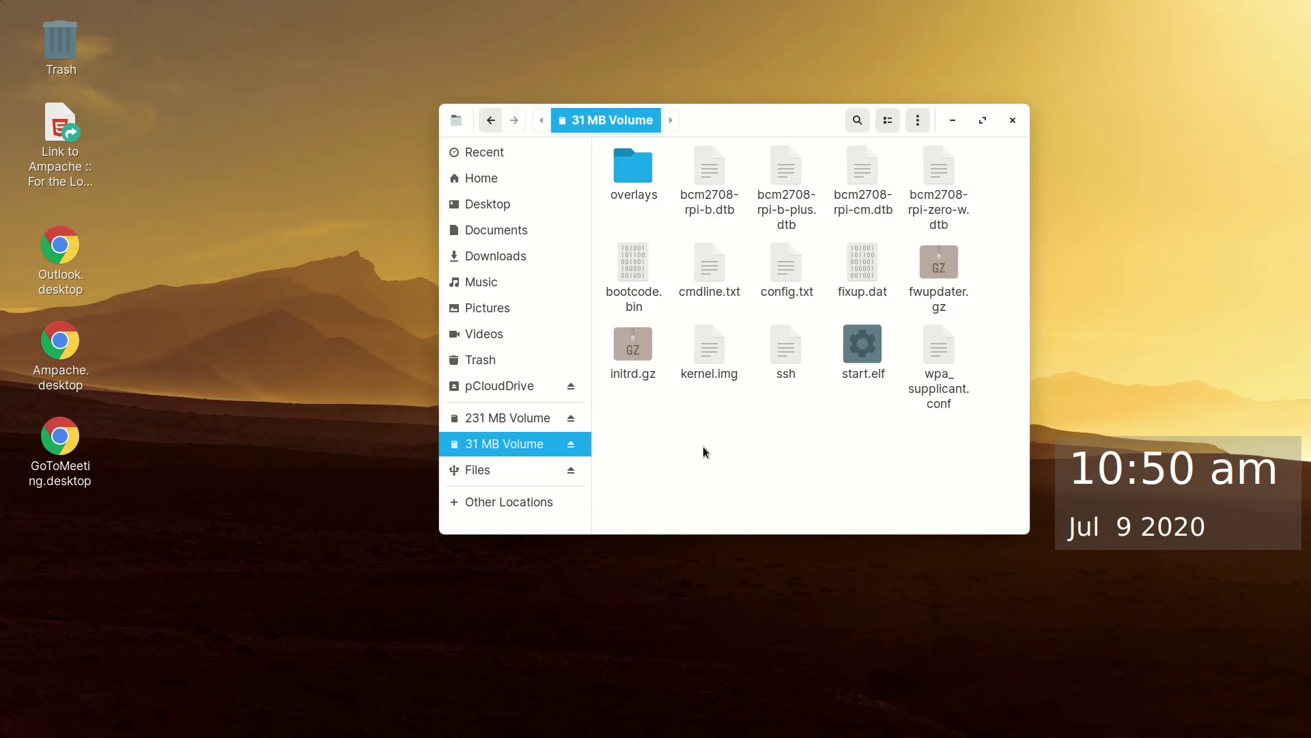
{"action": "left_click_drag", "start_coordinate": [747, 125], "coordinate": [986, 110]}
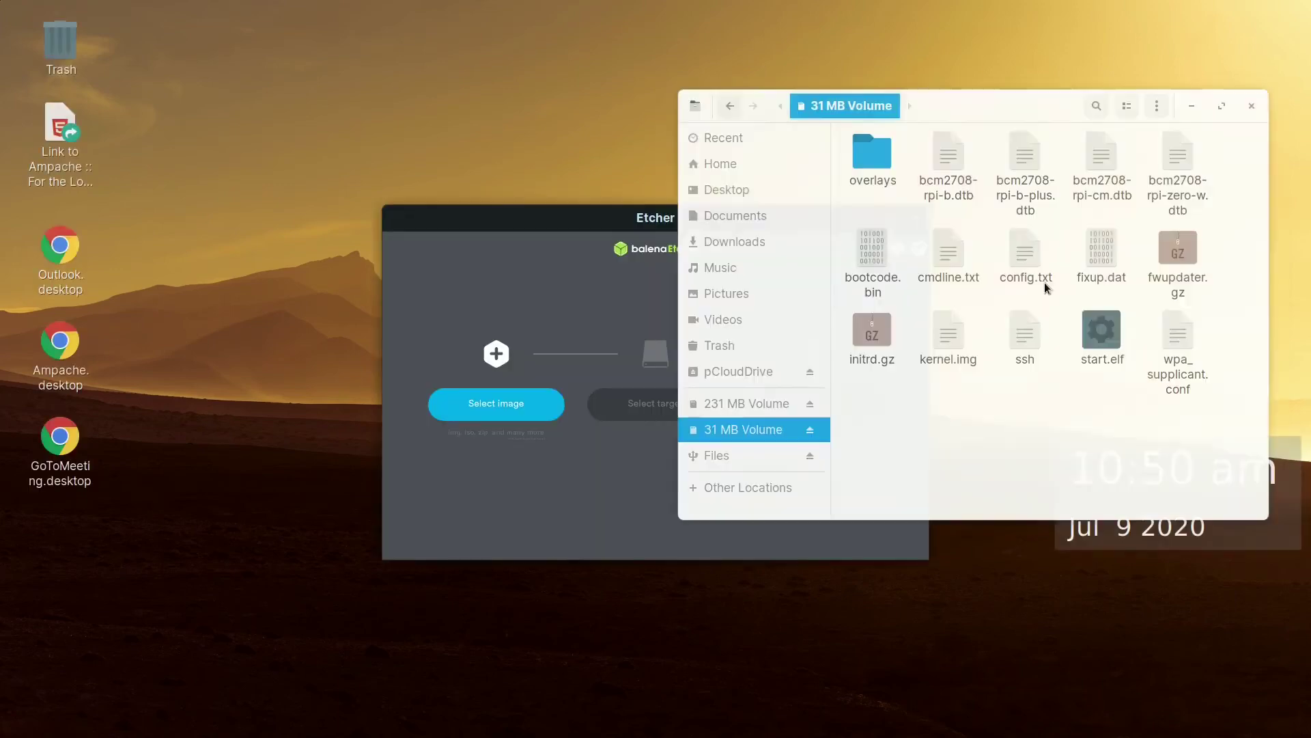
Load motioneyeos-raspberrypi-20200606.img.xz from Downloads in Etcher and target the 31.9 GB card
{"action": "left_click", "coordinate": [555, 217]}
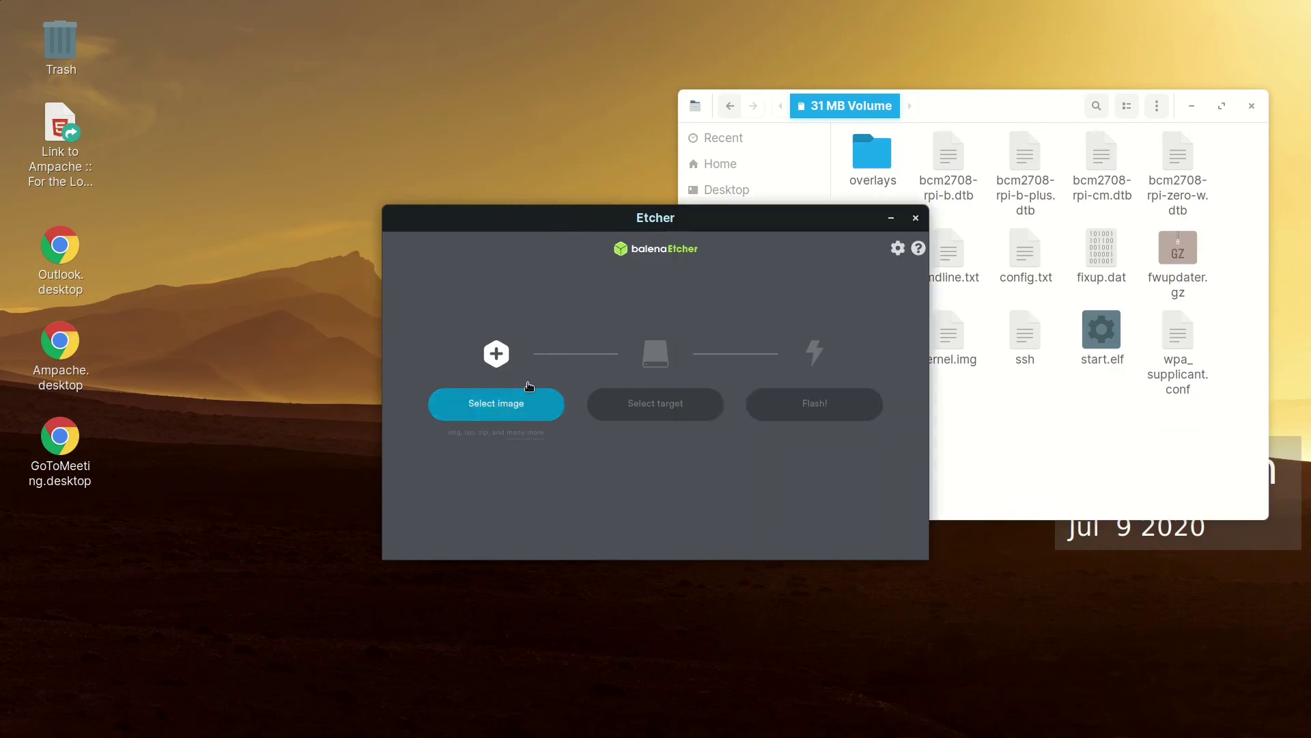
{"action": "left_click", "coordinate": [492, 414]}
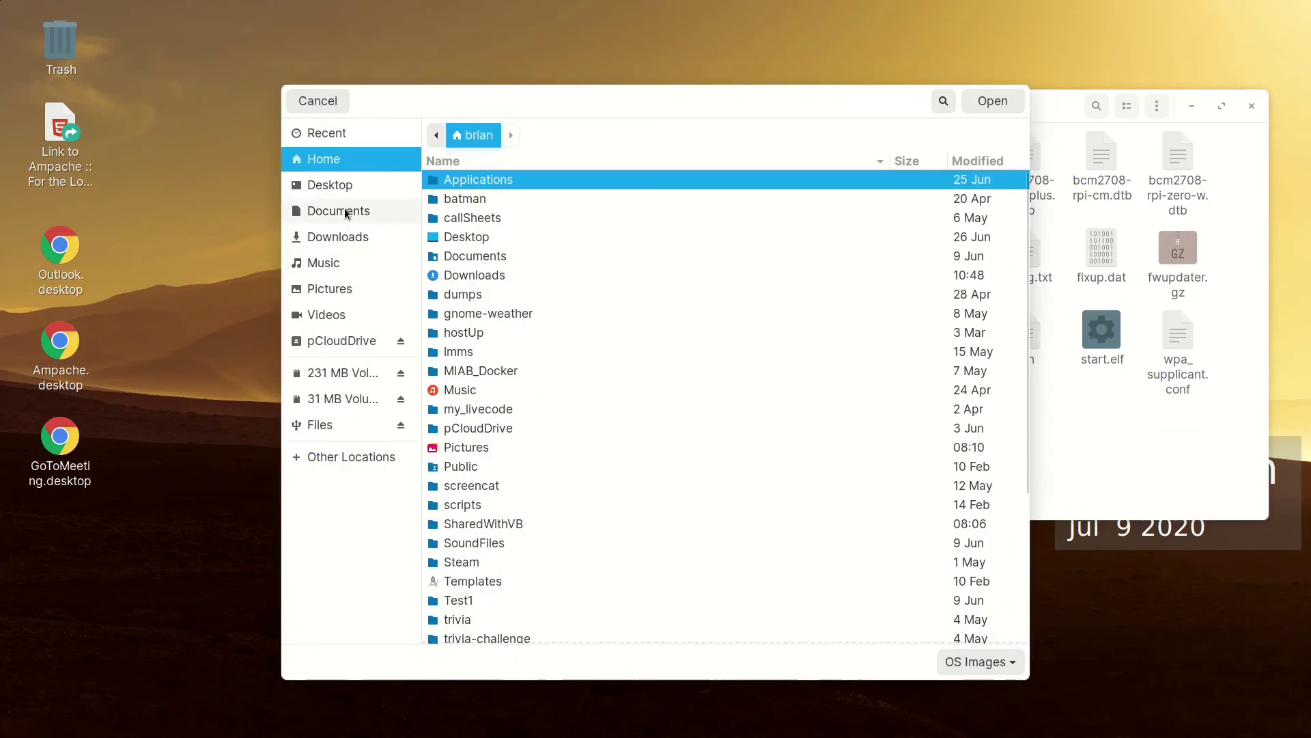
{"action": "left_click", "coordinate": [343, 233]}
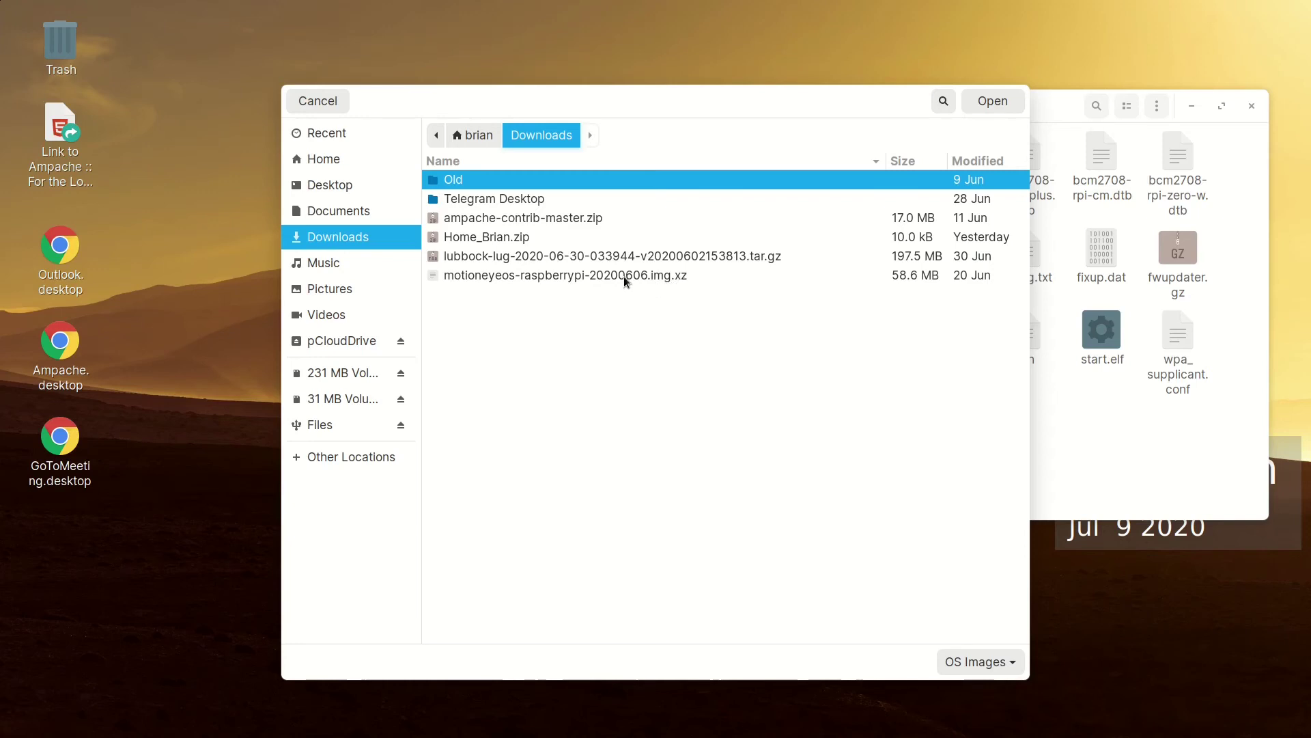
{"action": "left_click", "coordinate": [570, 276]}
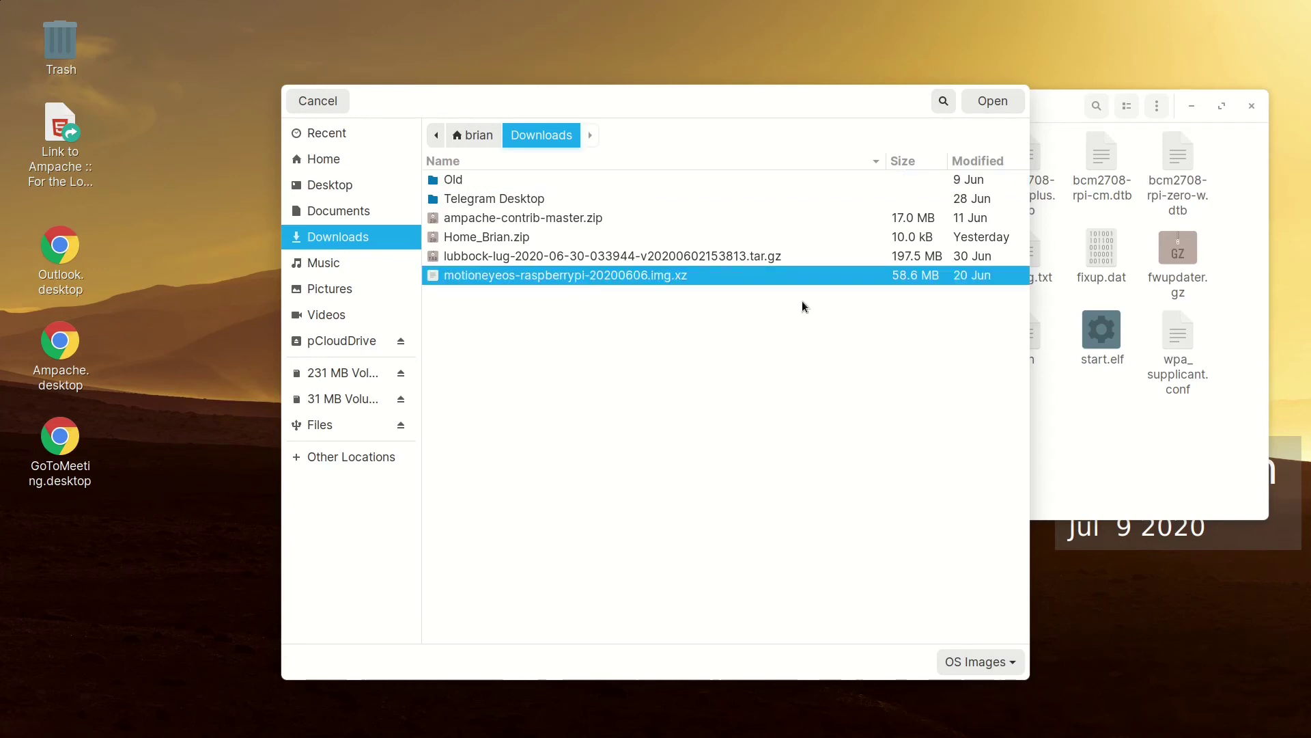
{"action": "left_click", "coordinate": [993, 101]}
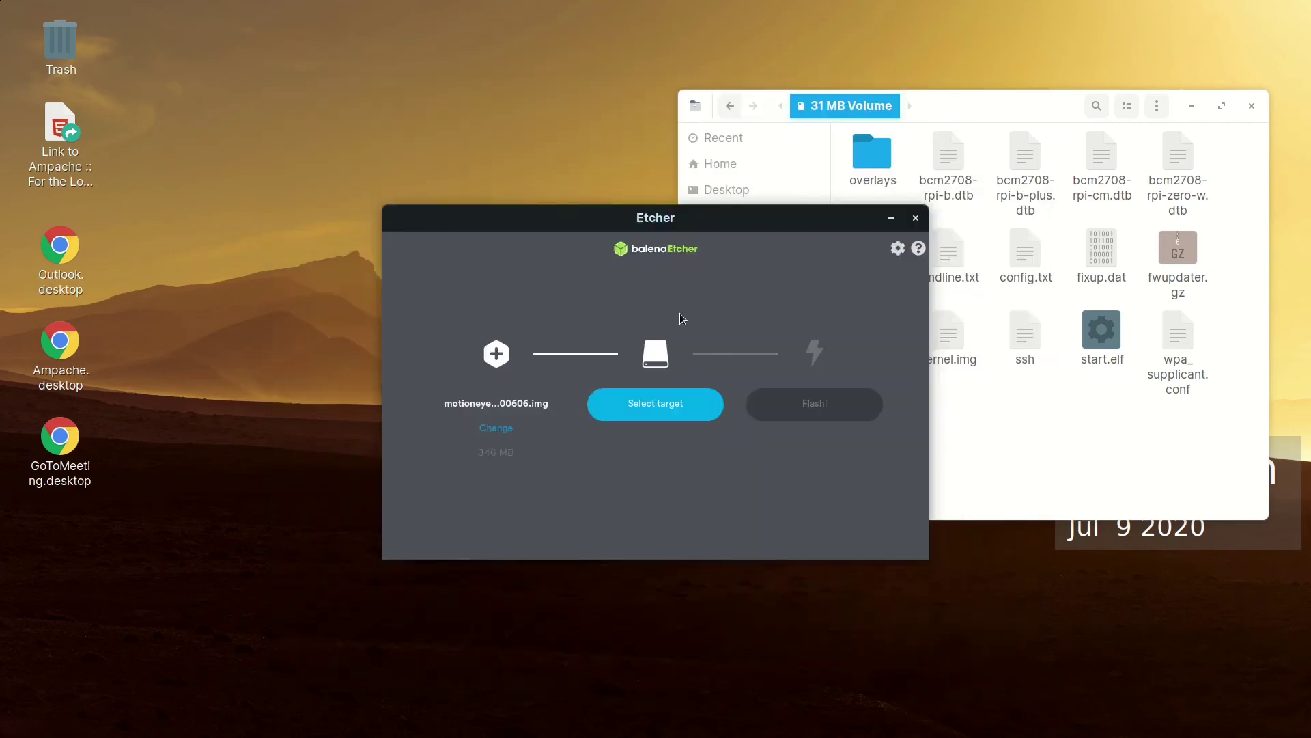
{"action": "left_click", "coordinate": [664, 409]}
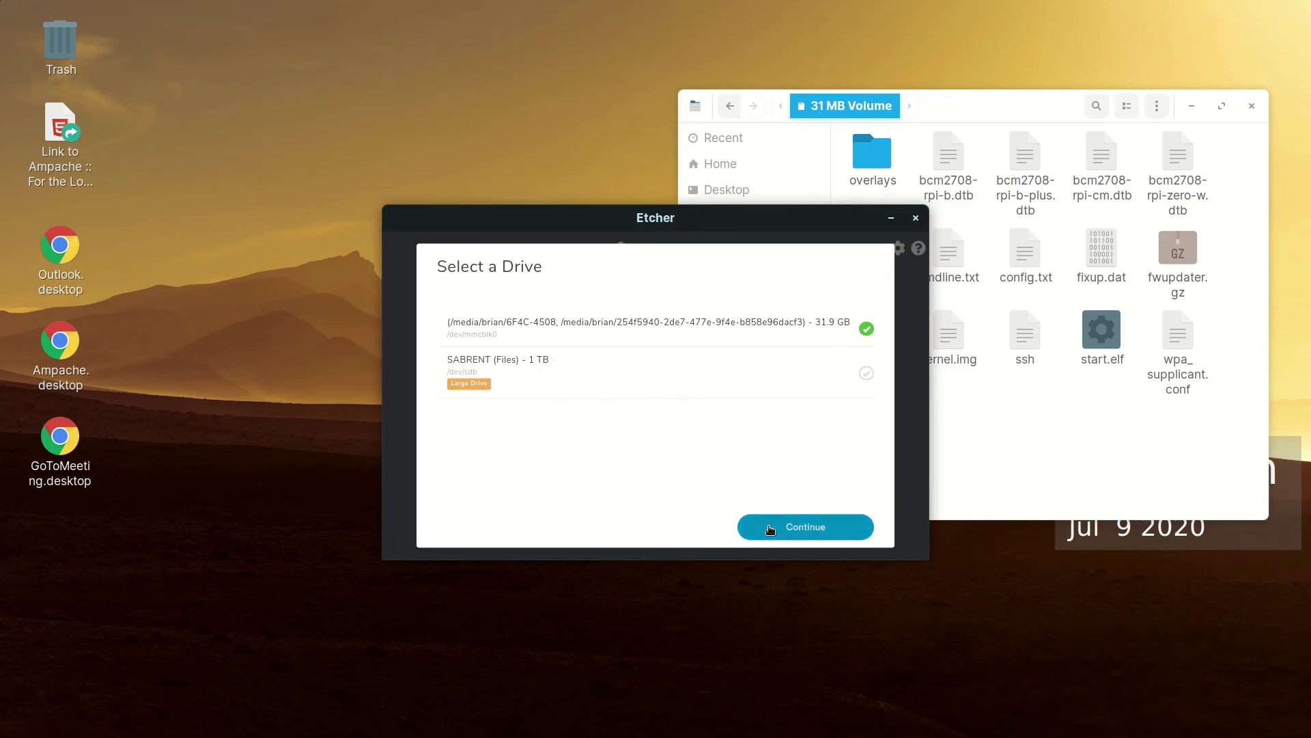
{"action": "left_click", "coordinate": [770, 530]}
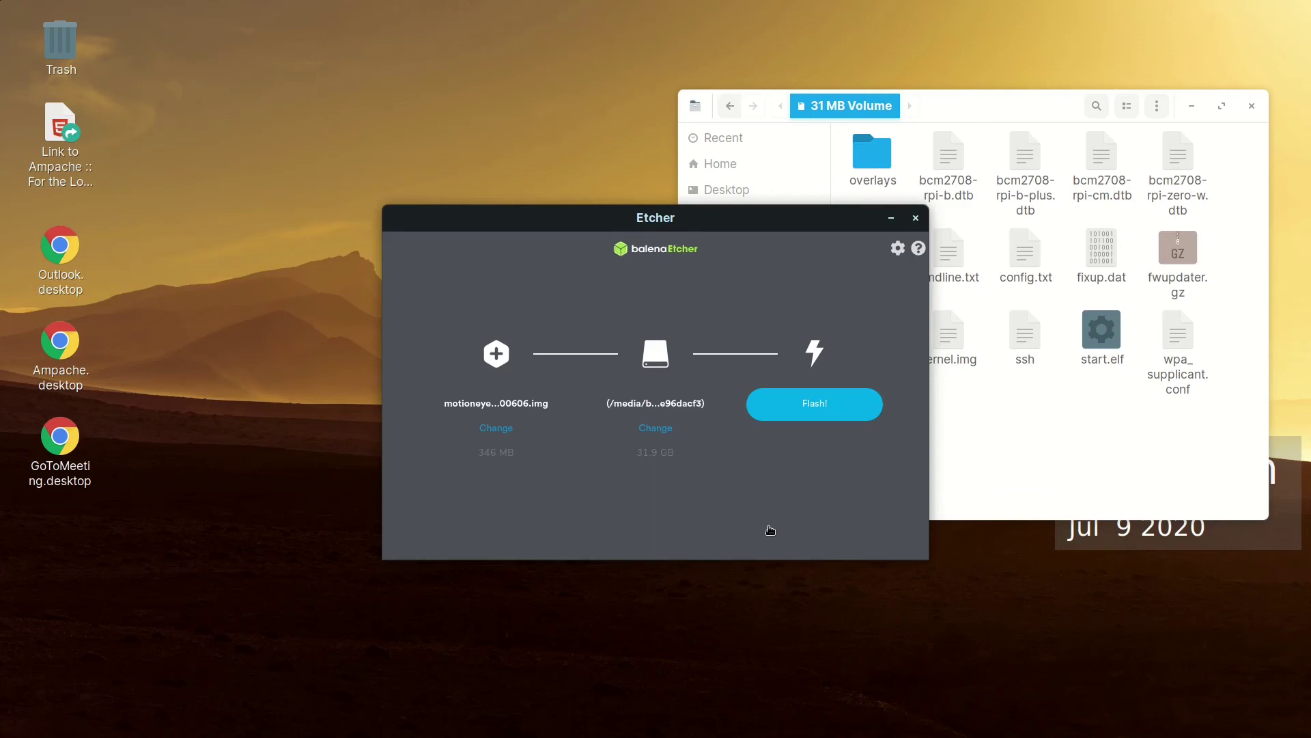
Start writing the motionEyeOS image to the card, authorising it with the account password
{"action": "left_click", "coordinate": [799, 406]}
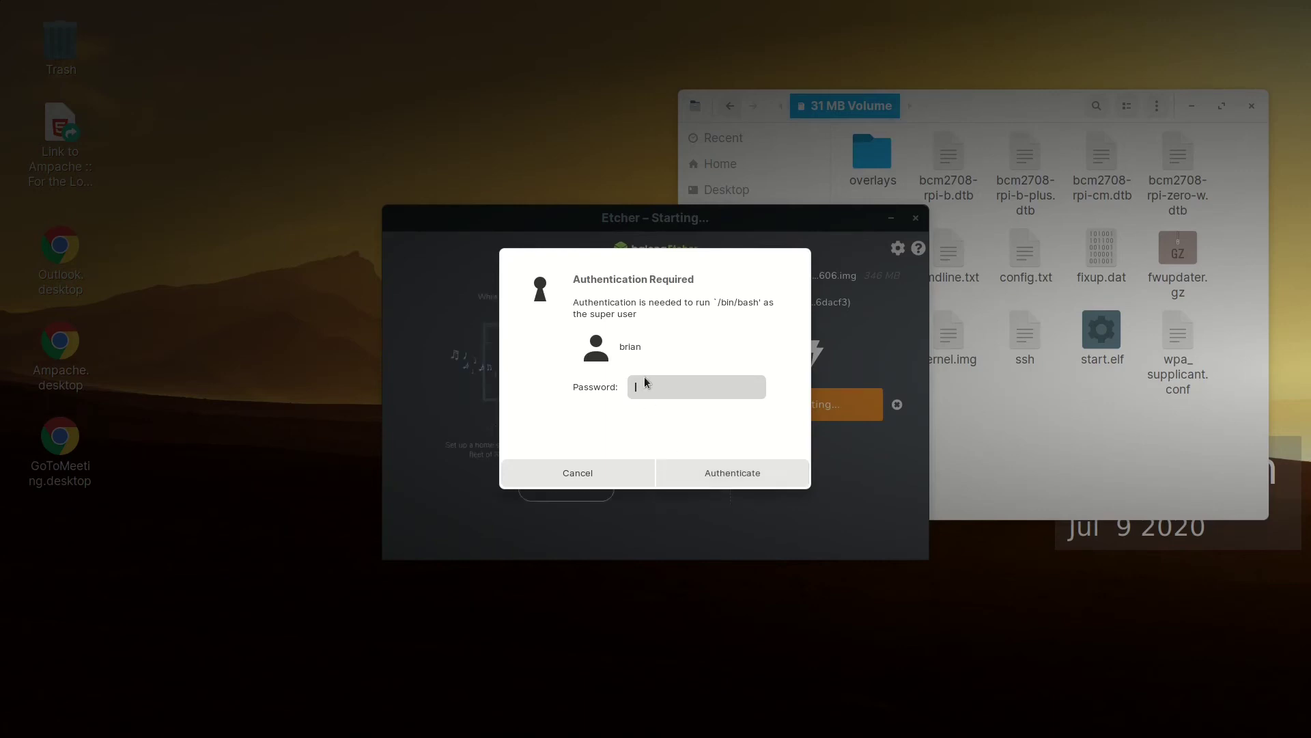
{"action": "type", "text": "**********"}
{"action": "left_click", "coordinate": [743, 476]}
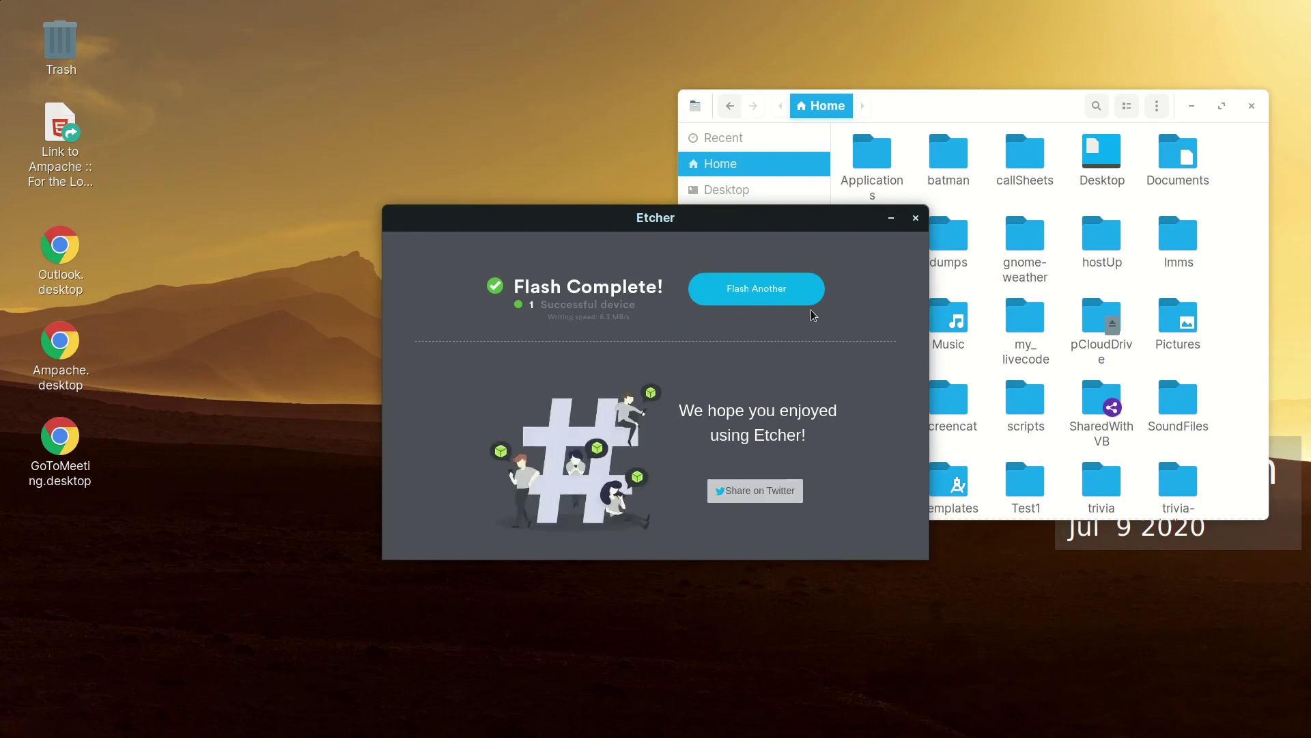
Close Etcher, open the 31 MB Volume boot partition and centre the Files window
{"action": "left_click", "coordinate": [917, 218]}
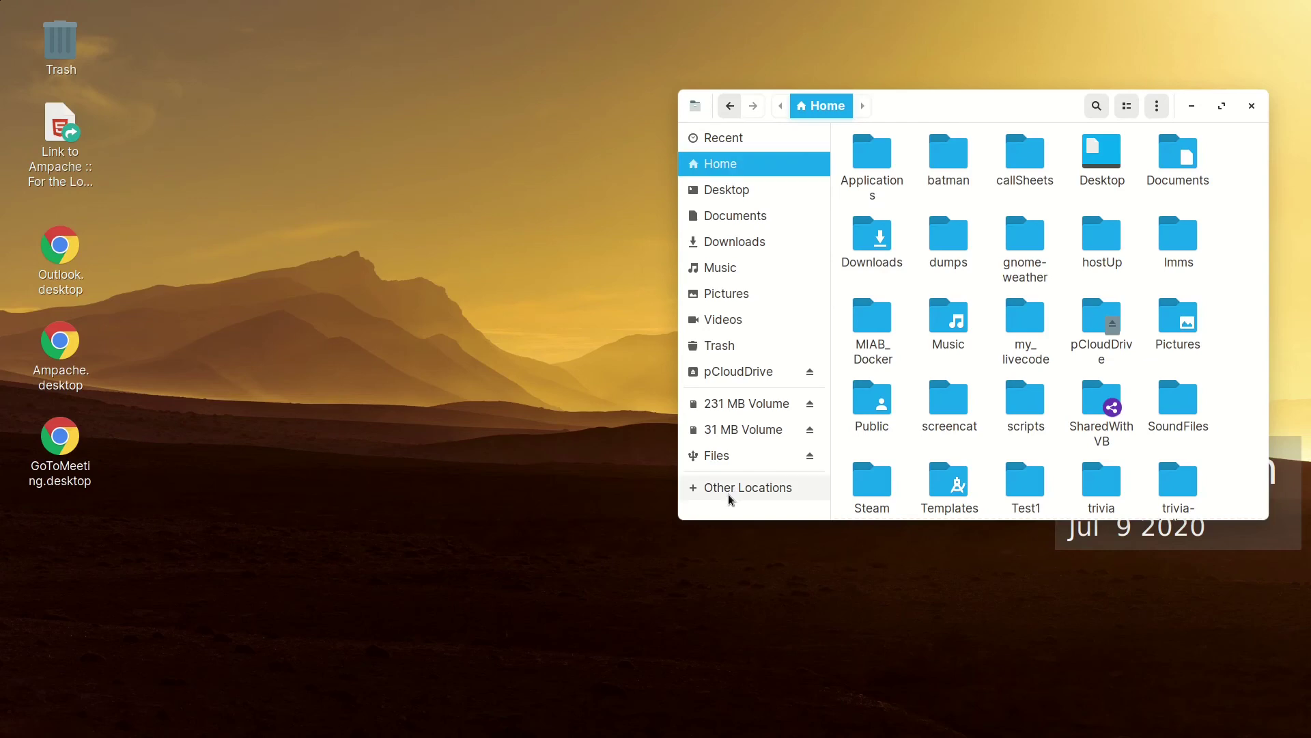
{"action": "left_click", "coordinate": [753, 429]}
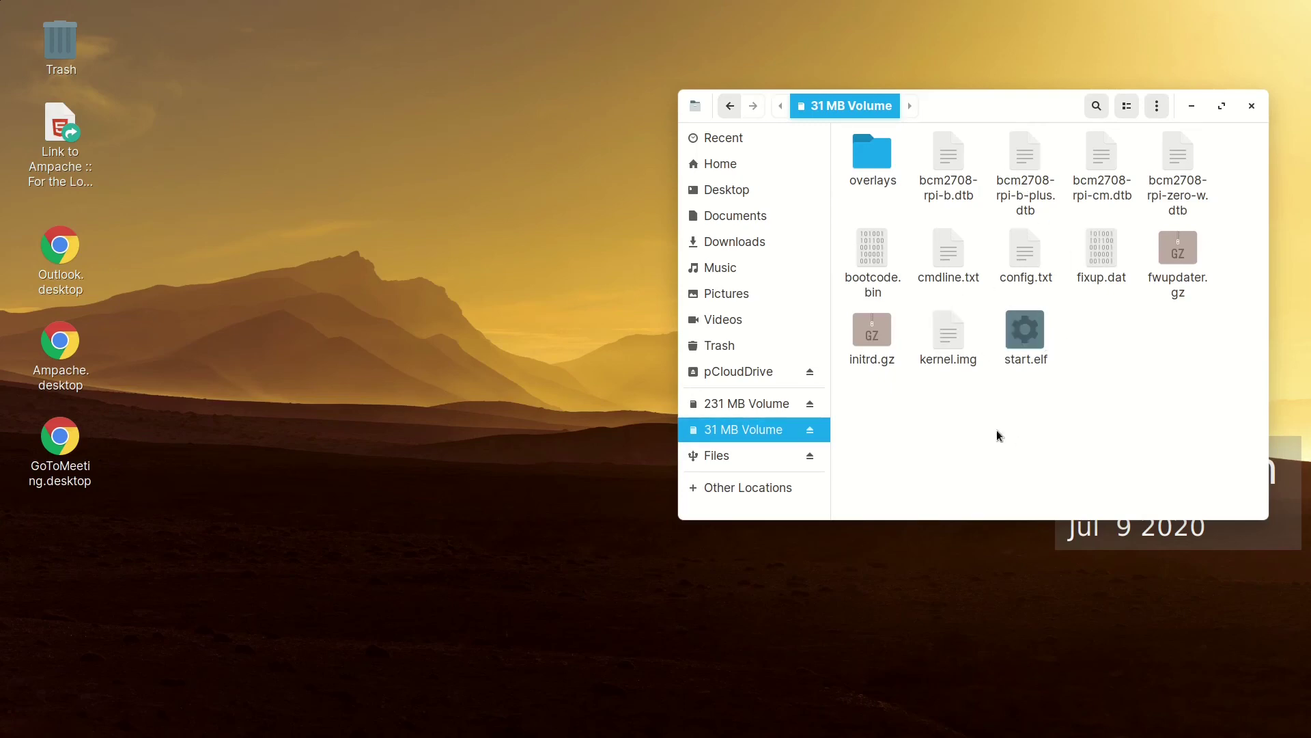
{"action": "left_click_drag", "start_coordinate": [955, 103], "coordinate": [758, 130]}
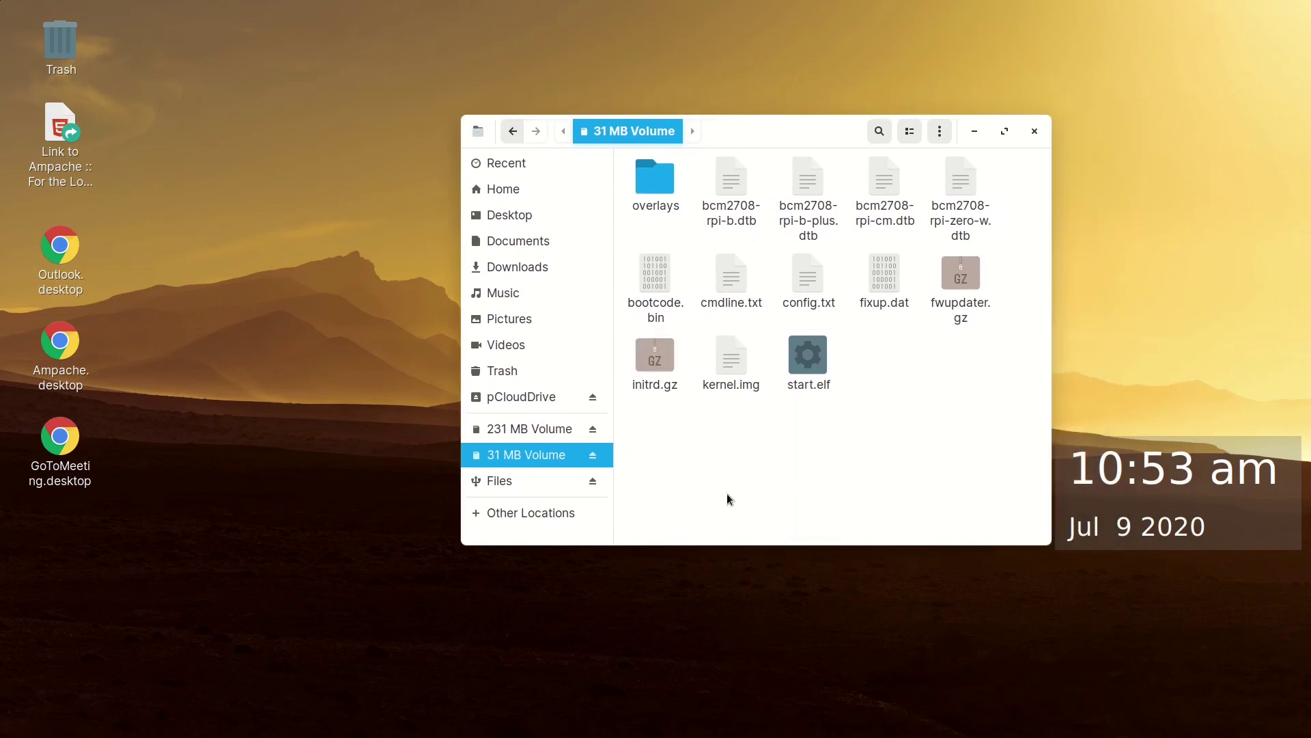
{"action": "right_click", "coordinate": [727, 455]}
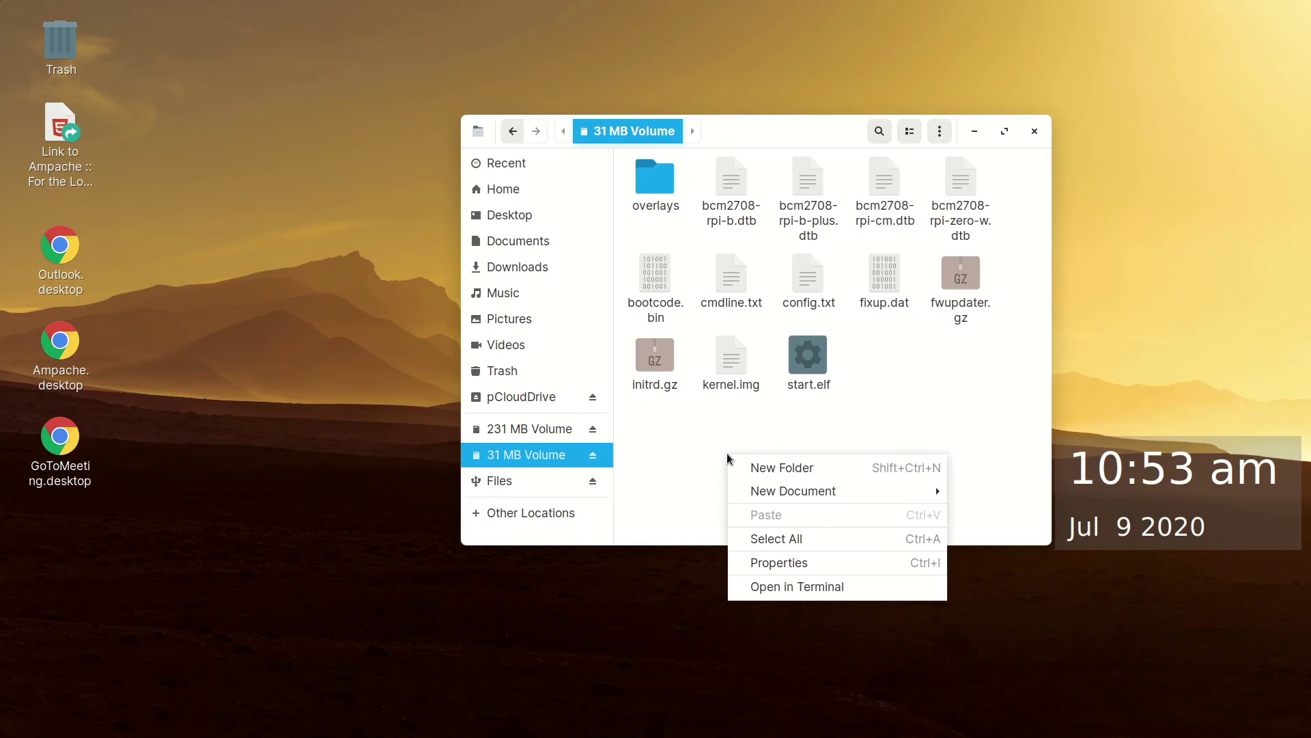
Create a new TXT.txt document on the volume and rename it to ssh
{"action": "mouse_move", "coordinate": [750, 495]}
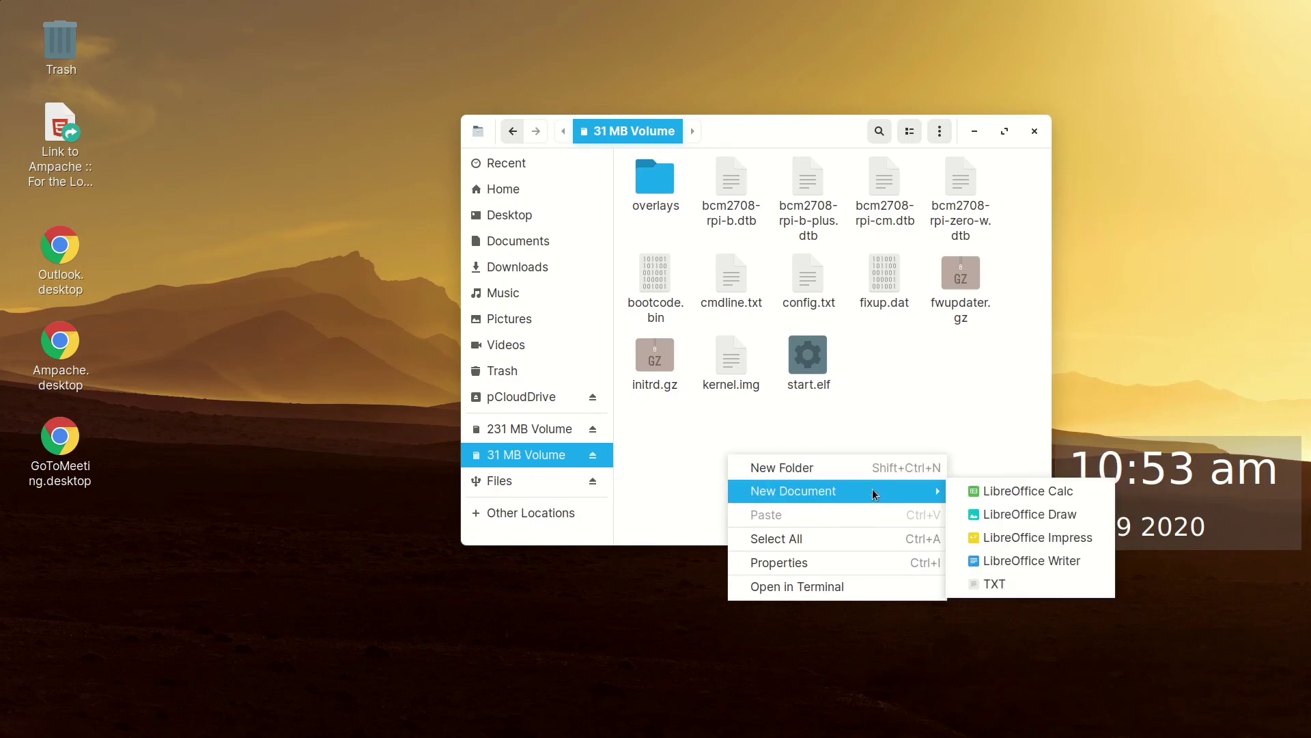
{"action": "left_click", "coordinate": [998, 582]}
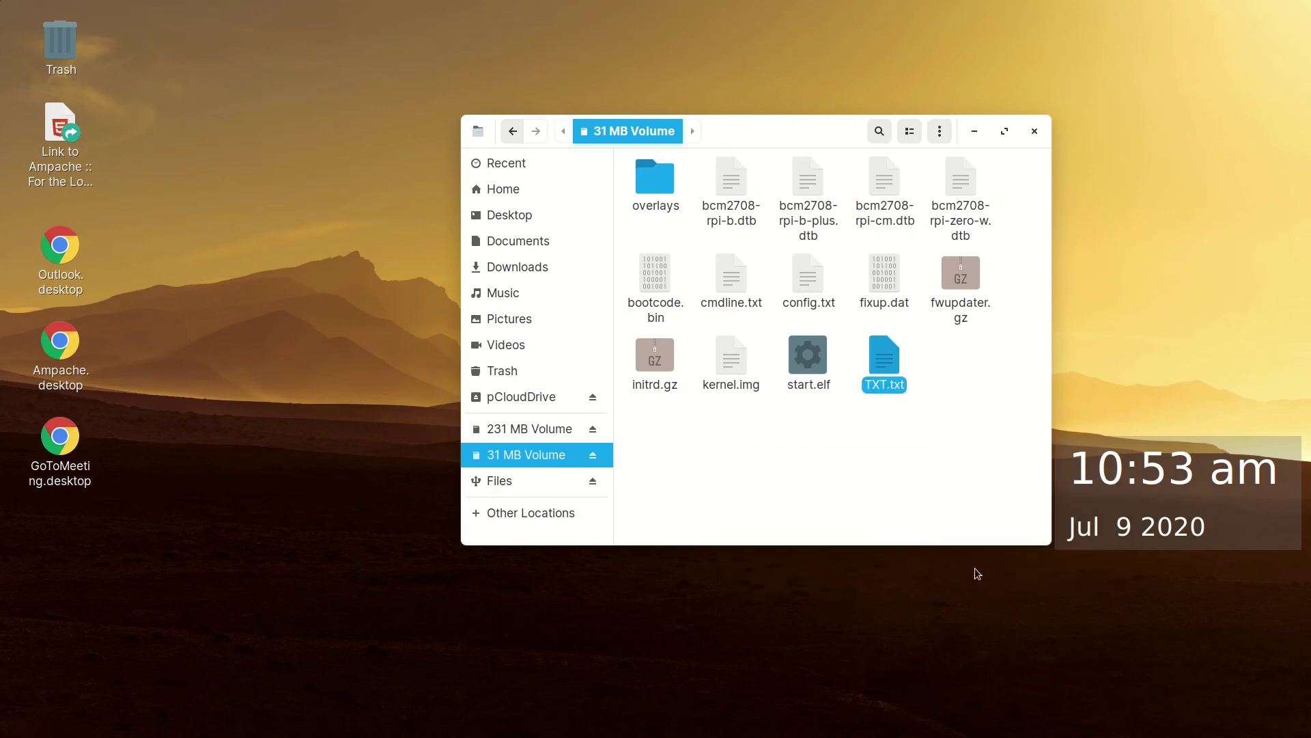
{"action": "right_click", "coordinate": [883, 386]}
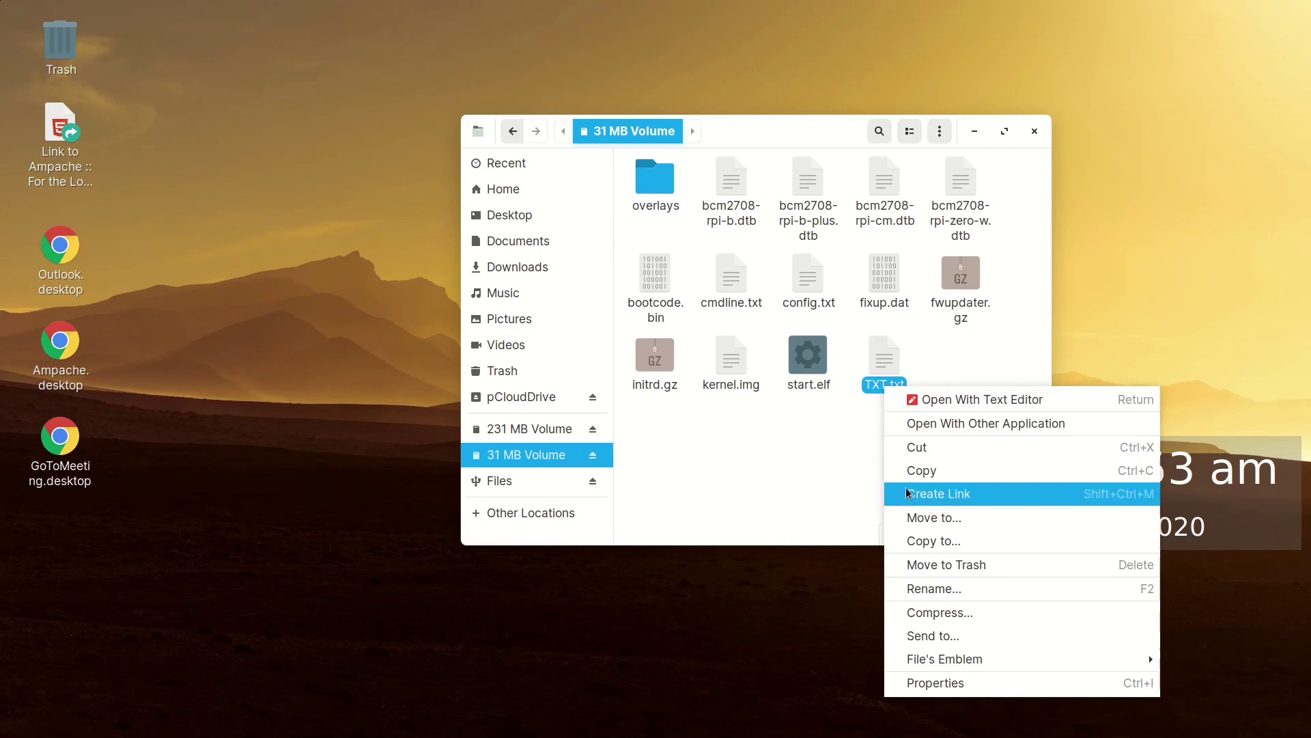
{"action": "left_click", "coordinate": [923, 589]}
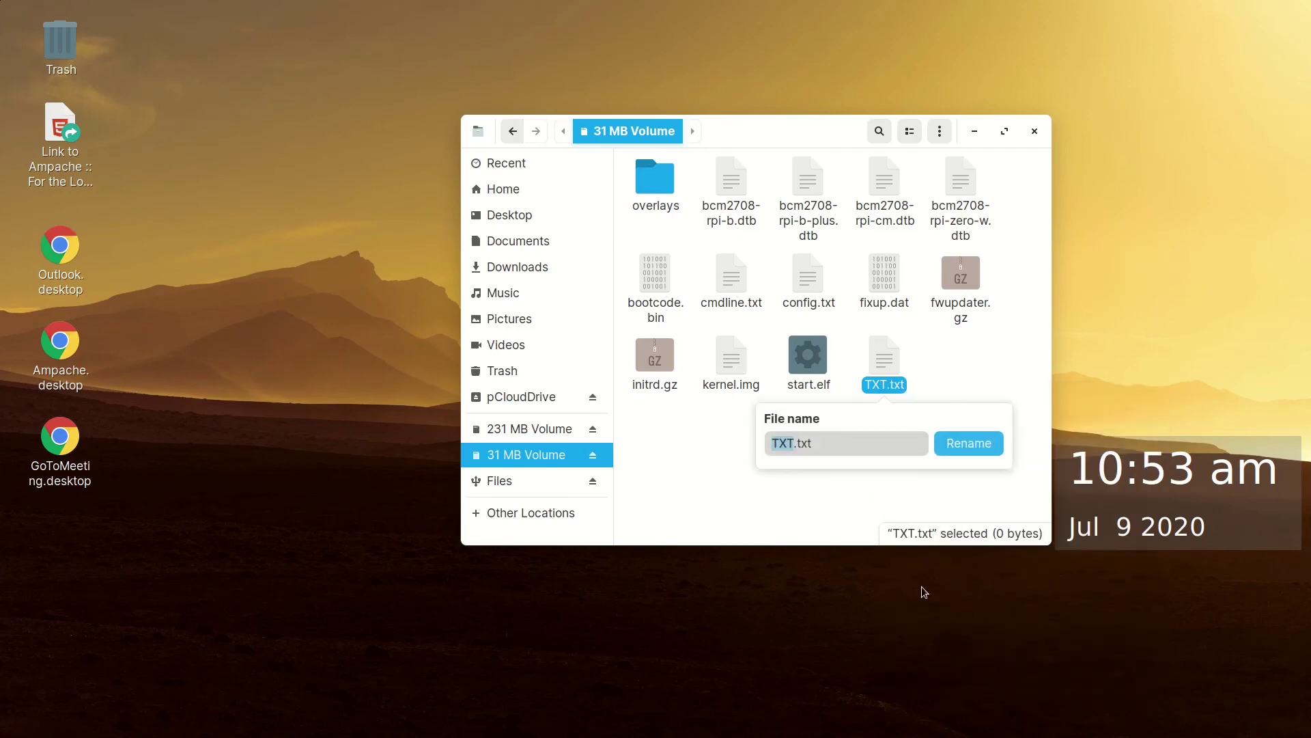
{"action": "key", "text": "Right"}
{"action": "key", "text": "Right"}
{"action": "key", "text": "BackSpace"}
{"action": "key", "text": "BackSpace"}
{"action": "key", "text": "BackSpace"}
{"action": "key", "text": "BackSpace"}
{"action": "key", "text": "BackSpace"}
{"action": "key", "text": "BackSpace"}
{"action": "key", "text": "BackSpace"}
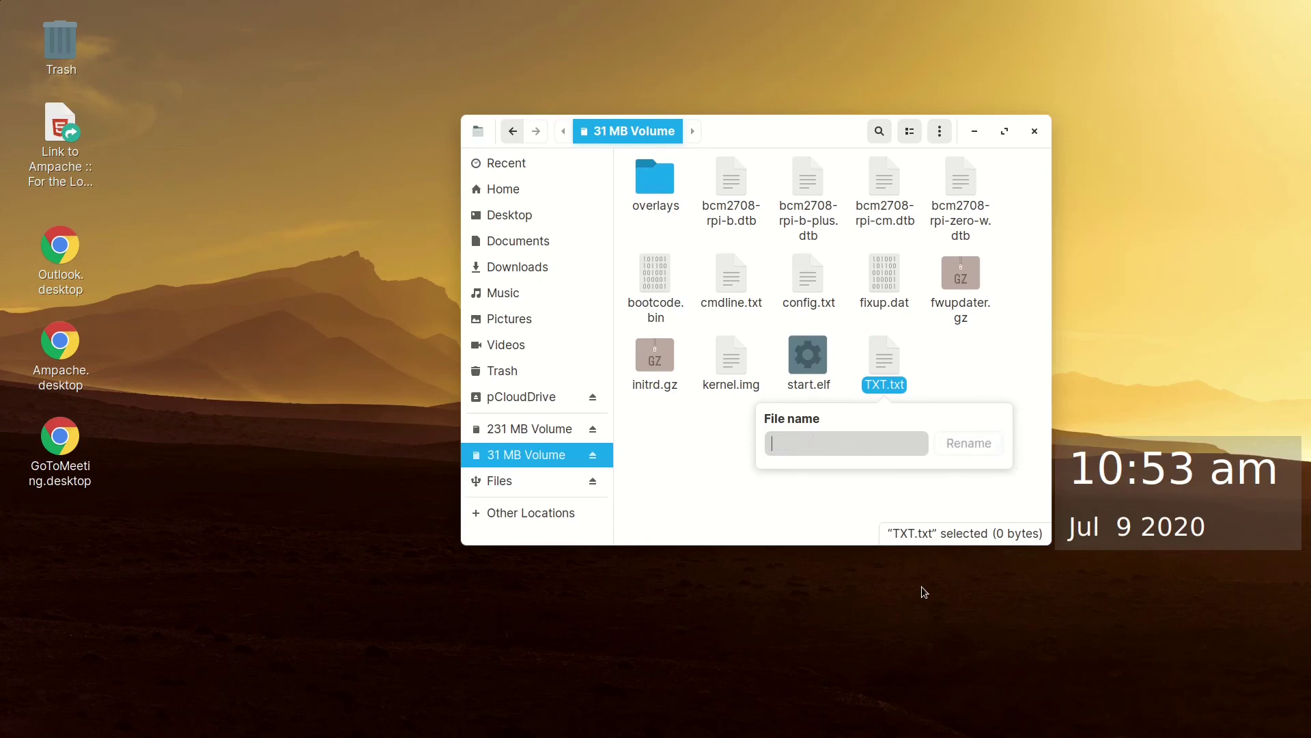
{"action": "type", "text": "ssh"}
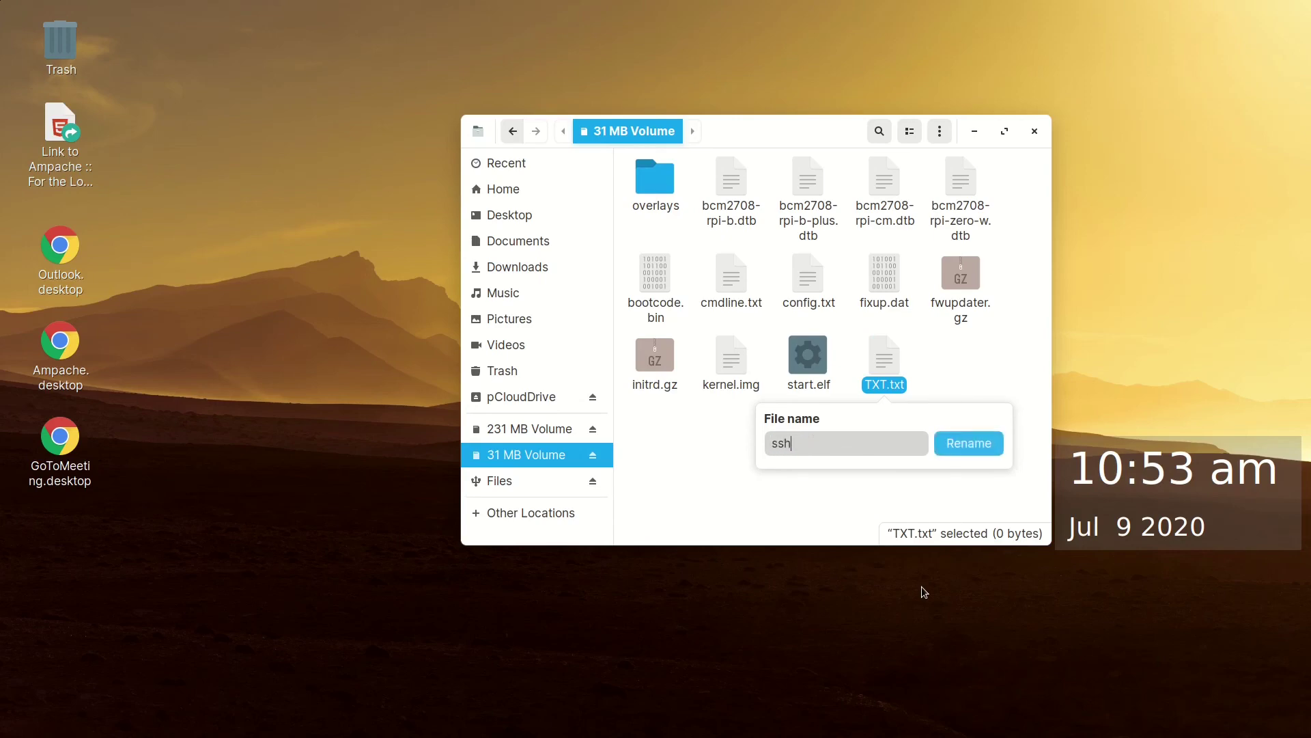
{"action": "key", "text": "Return"}
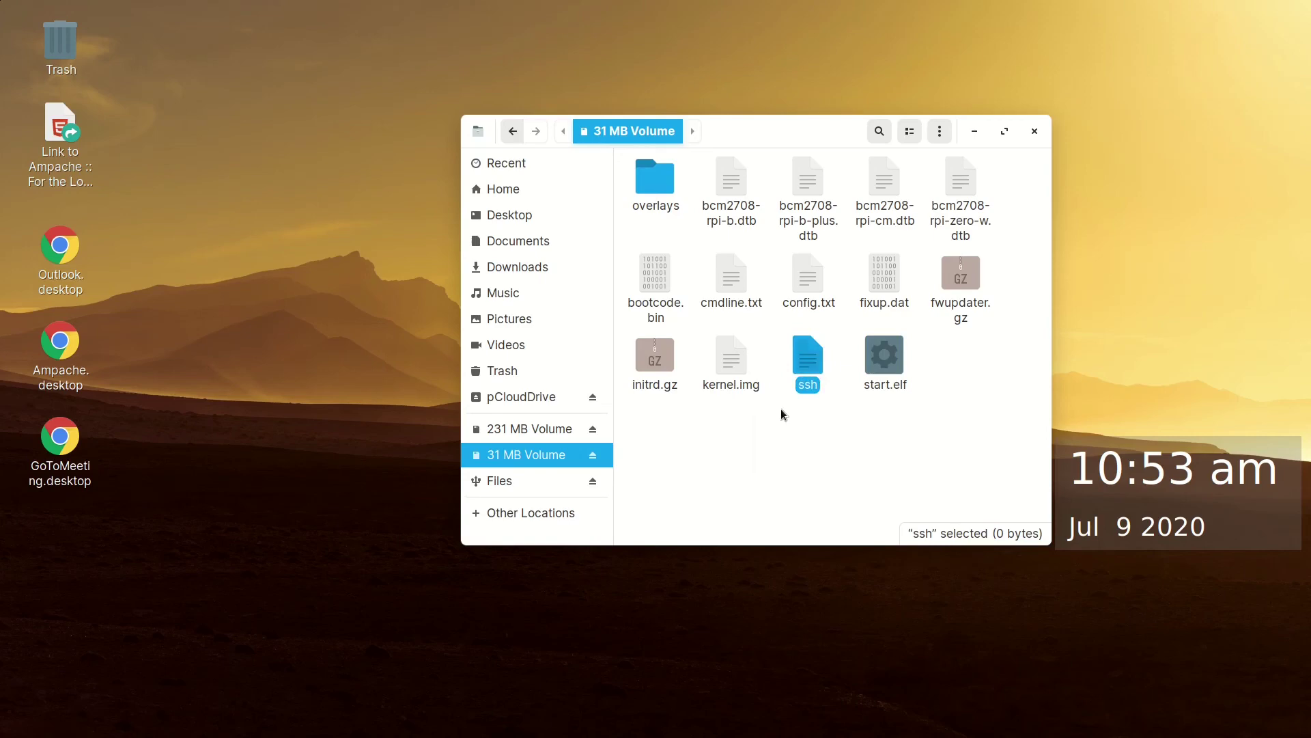
Copy wpa_supplicant.conf from Downloads onto the 31 MB Volume, list files, and open it in the editor
{"action": "left_click", "coordinate": [745, 425]}
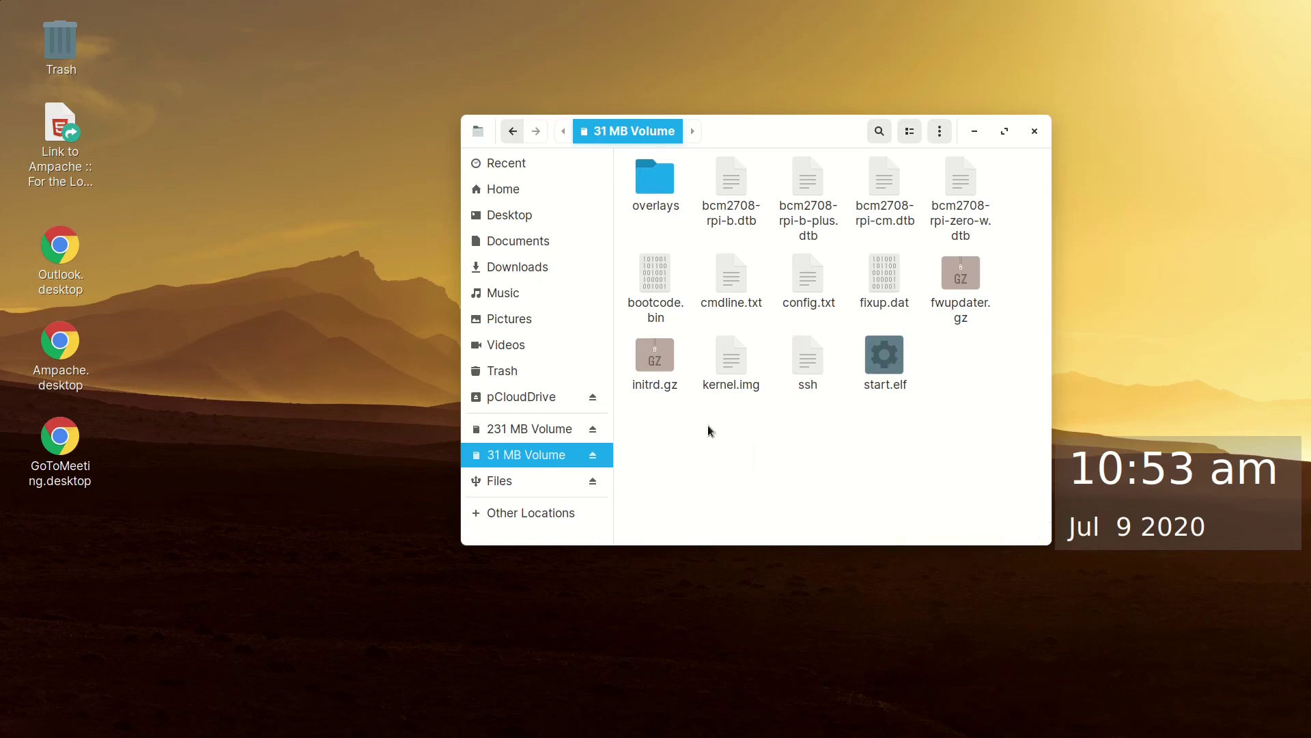
{"action": "left_click", "coordinate": [533, 267]}
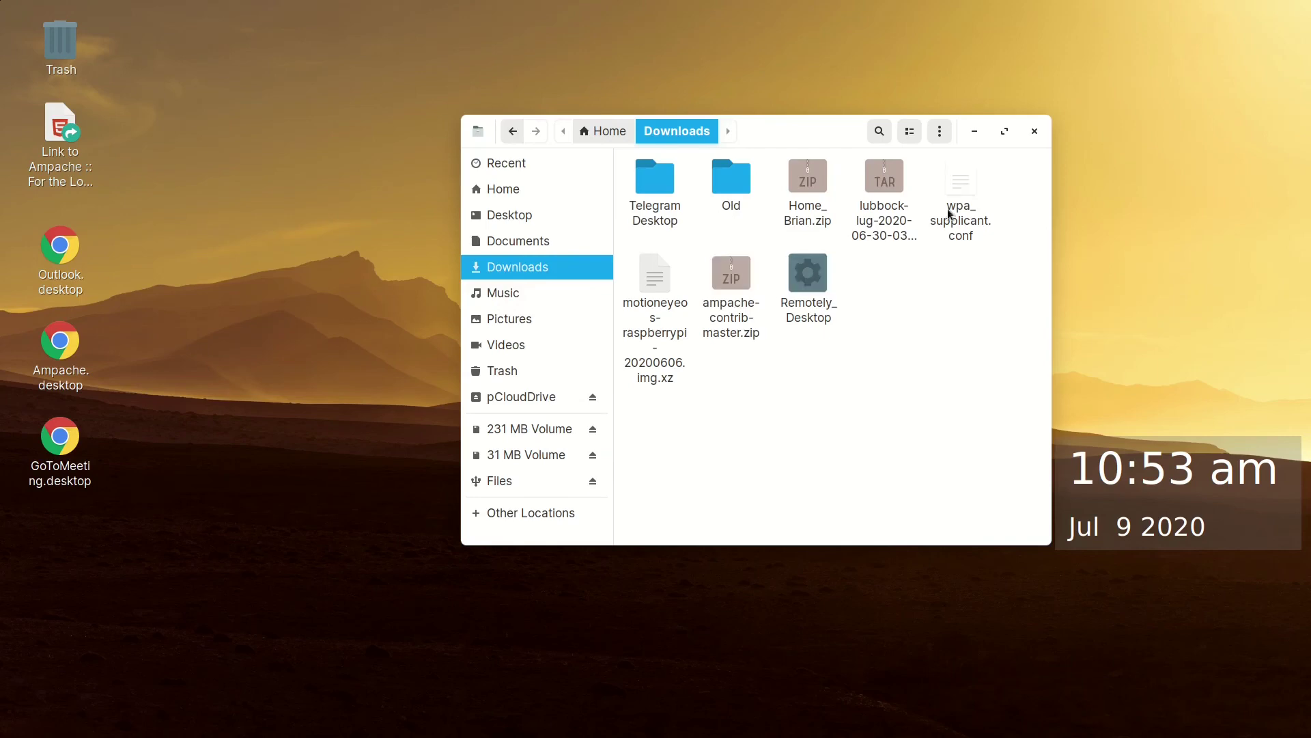
{"action": "left_click", "coordinate": [964, 177]}
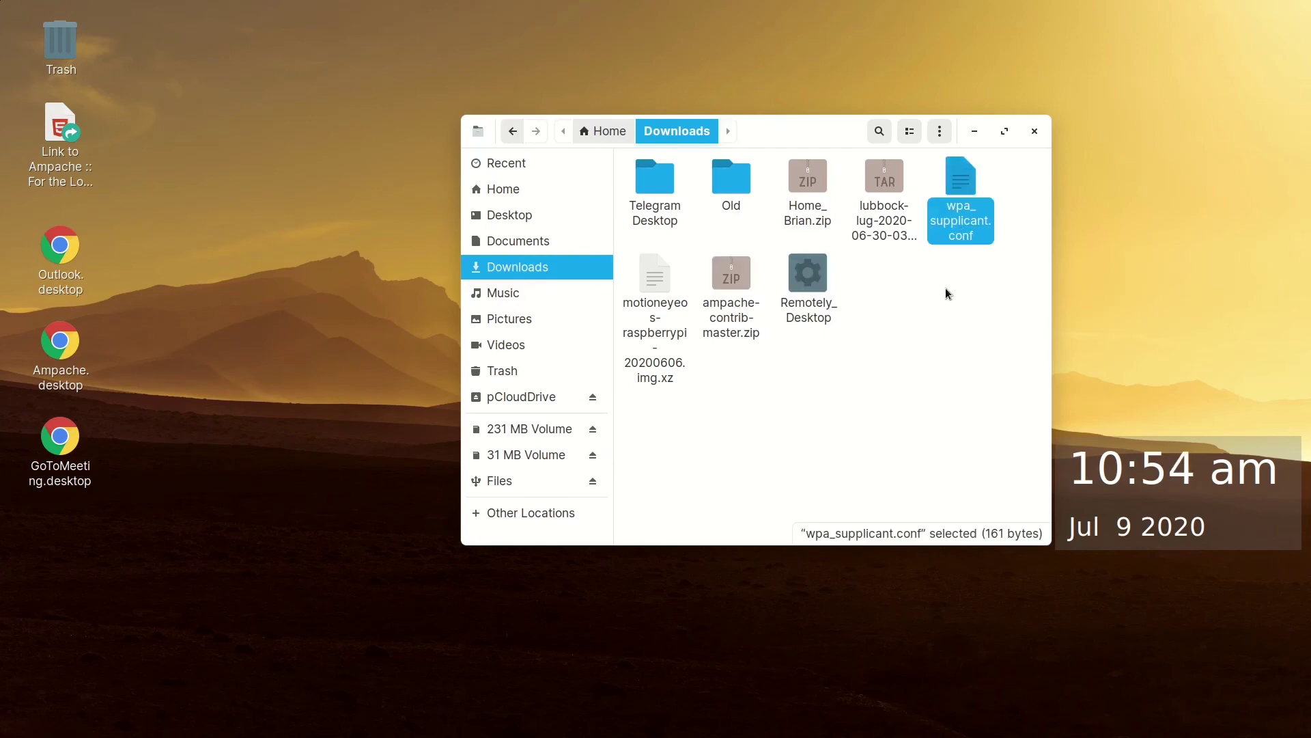
{"action": "left_click", "coordinate": [534, 454]}
{"action": "key", "text": "ctrl+v"}
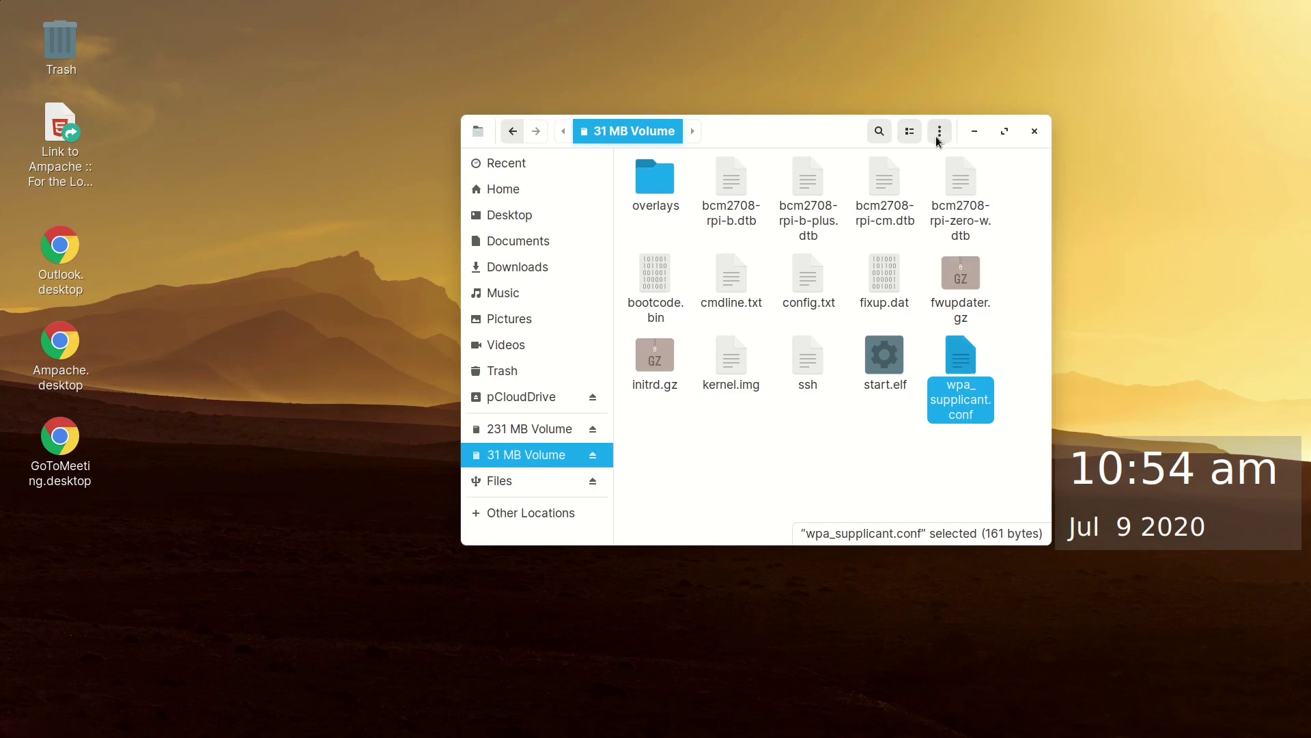
{"action": "left_click", "coordinate": [915, 135]}
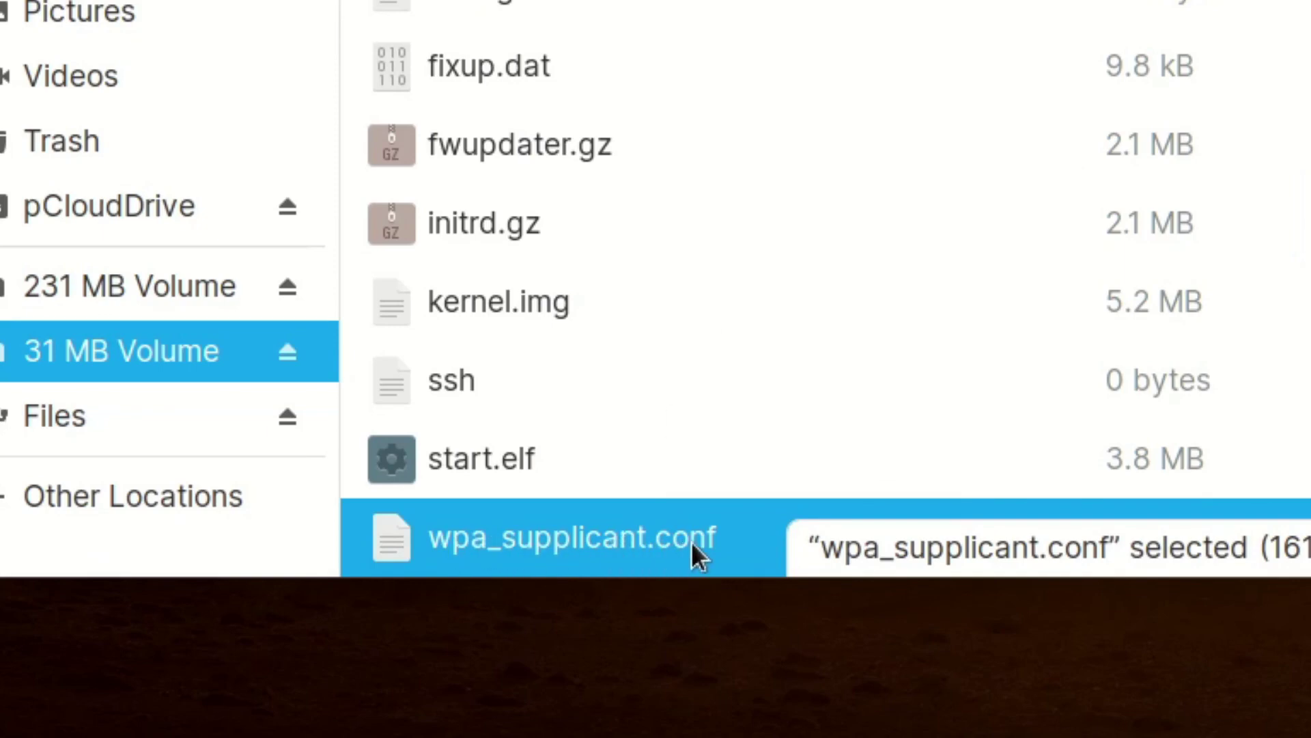
{"action": "double_click", "coordinate": [665, 536]}
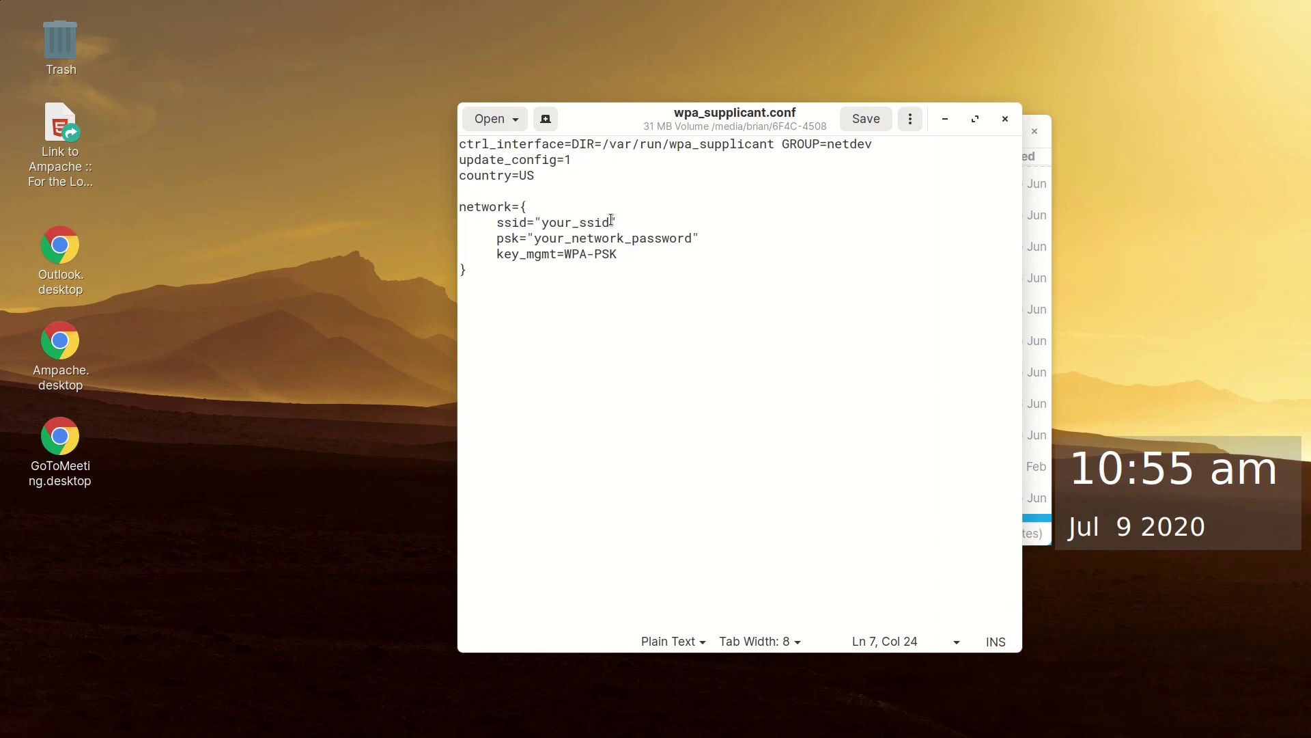
{"action": "mouse_move", "coordinate": [547, 219]}
{"action": "left_mouse_down"}
{"action": "mouse_move", "coordinate": [586, 222]}
{"action": "mouse_move", "coordinate": [540, 217]}
{"action": "left_mouse_up"}
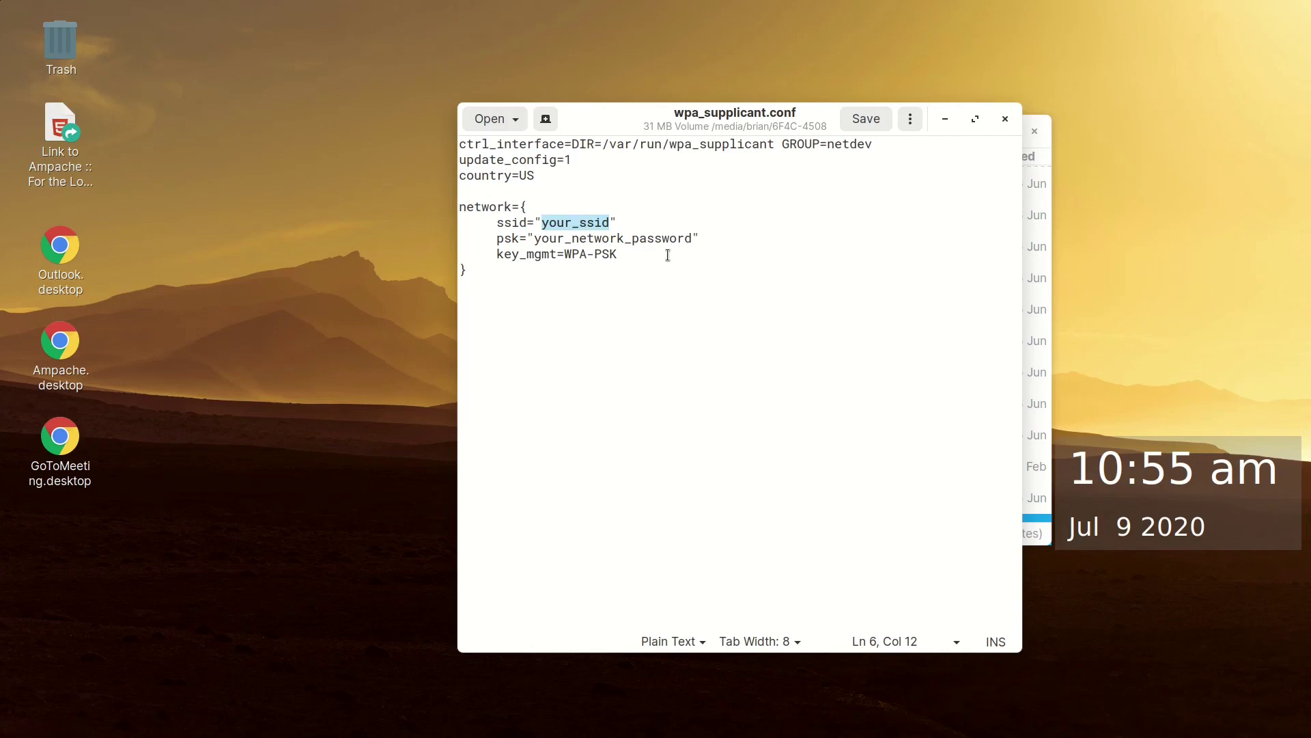
{"action": "left_click", "coordinate": [688, 239]}
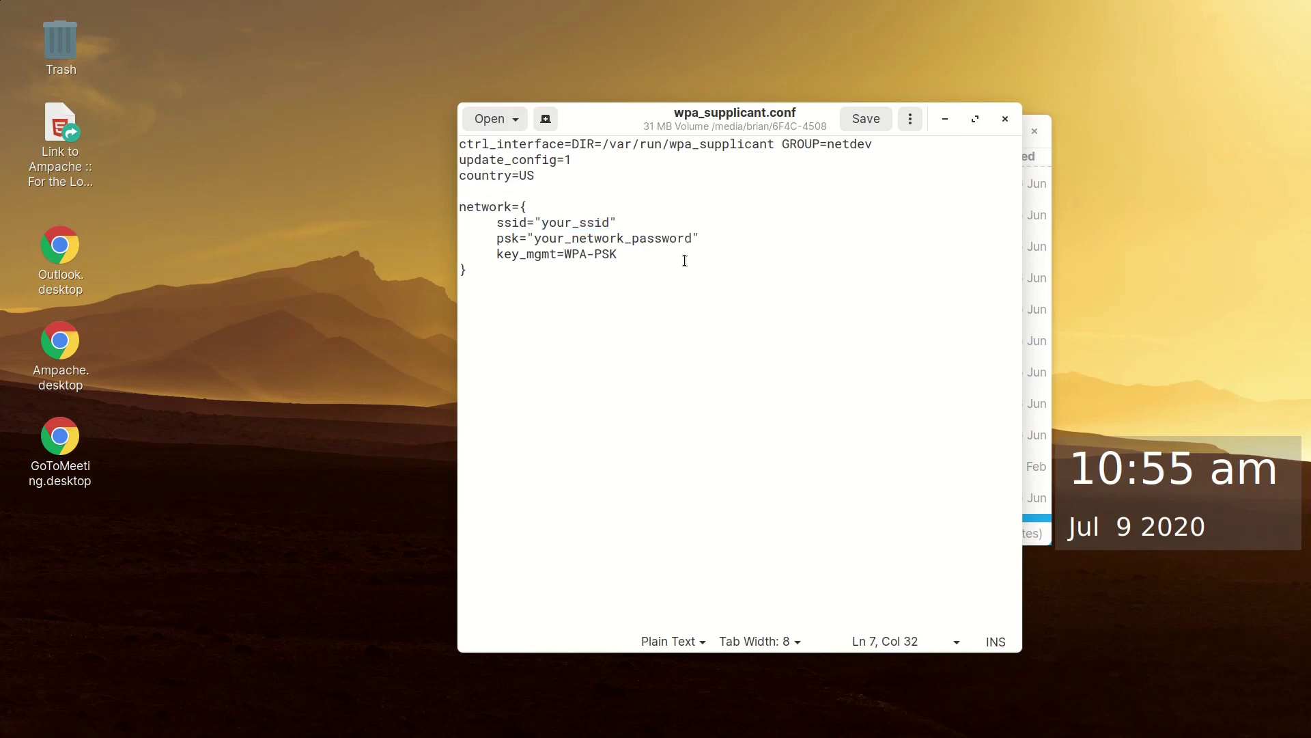
{"action": "left_click_drag", "start_coordinate": [688, 239], "coordinate": [538, 238]}
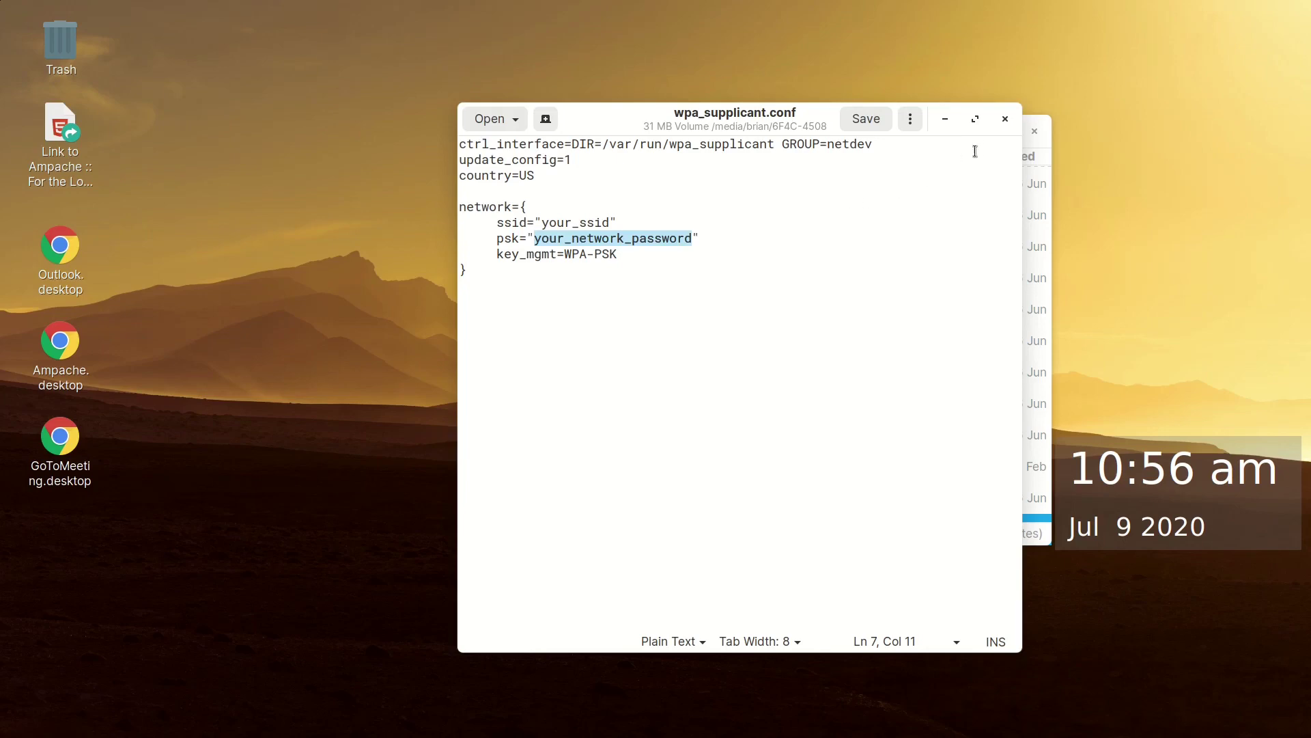
Close the wpa_supplicant.conf editor and eject the 231 MB Volume
{"action": "left_click", "coordinate": [1005, 119]}
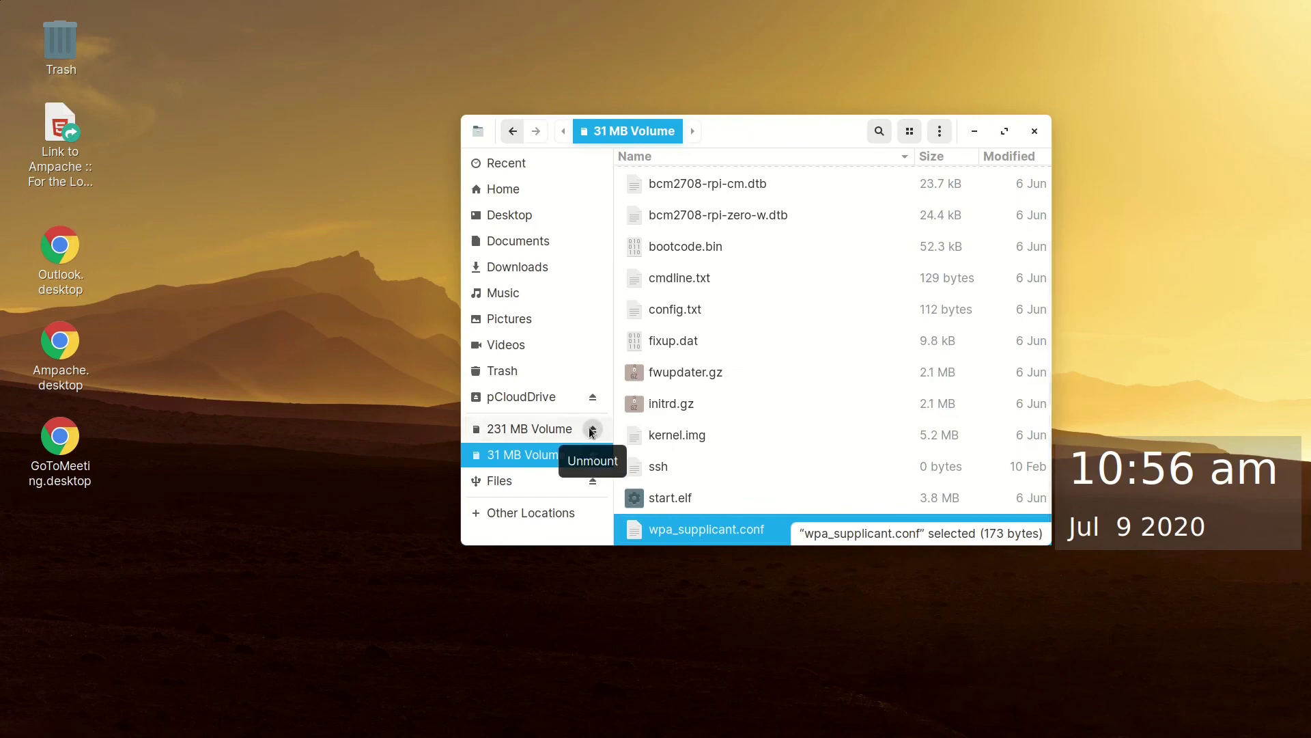
{"action": "left_click", "coordinate": [592, 430]}
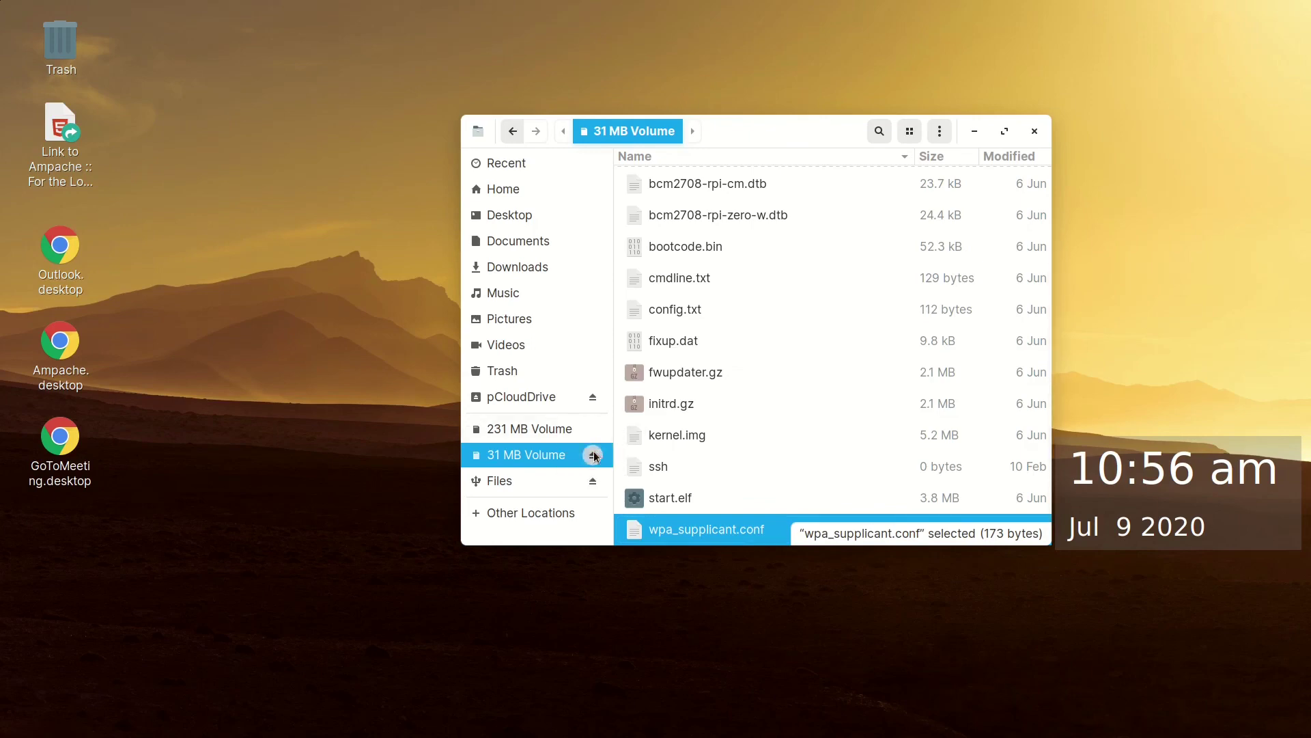